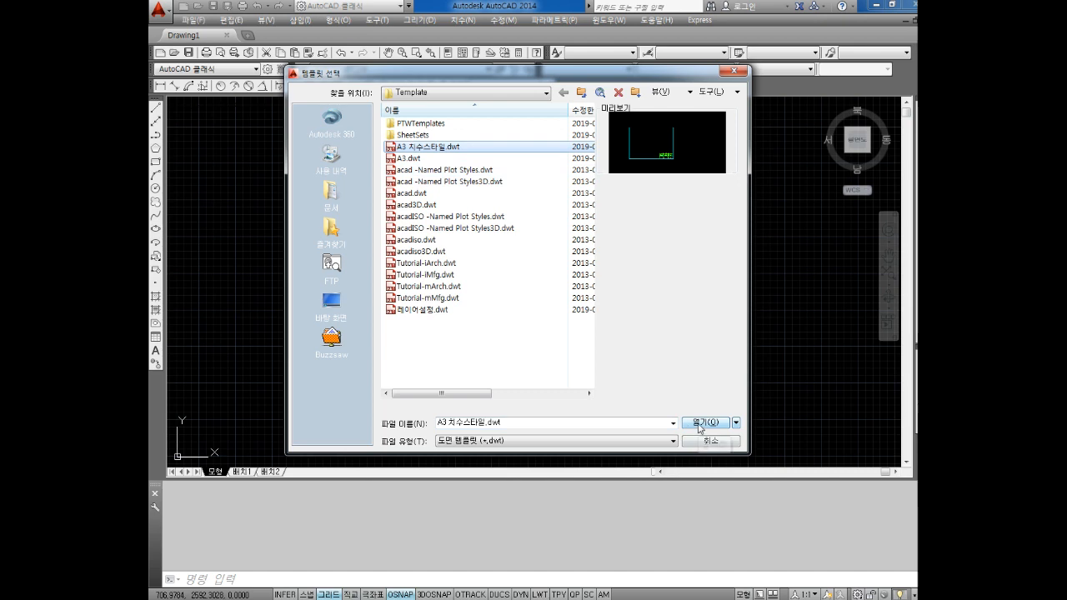
Step: Start a new drawing from the "A3 치수스타일.dwt" template and check its layer list and dimension styles
{"action": "left_click", "coordinate": [691, 427]}
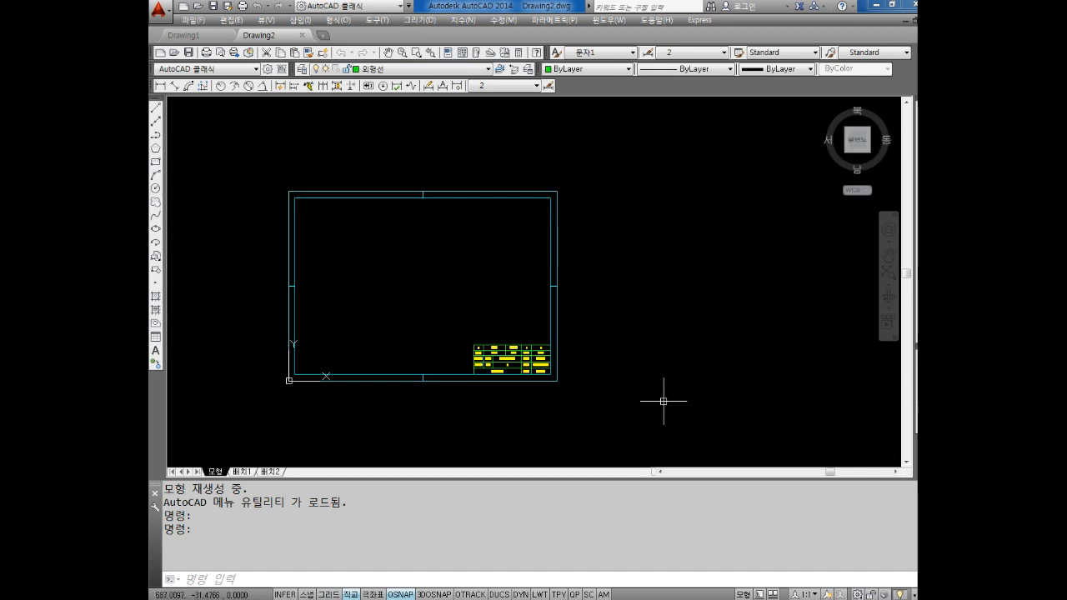
{"action": "left_click", "coordinate": [427, 70]}
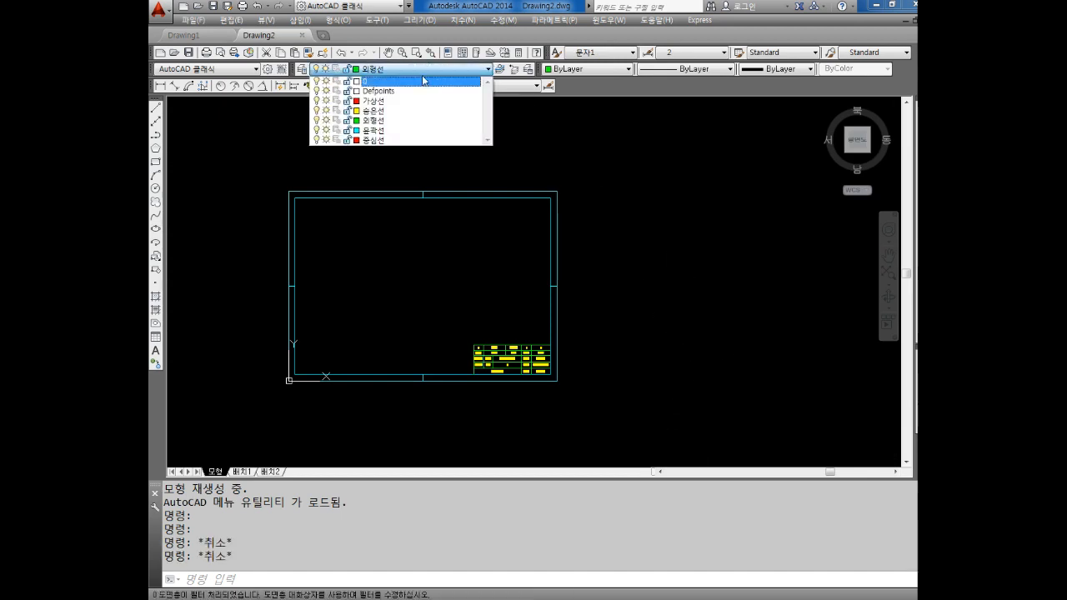
{"action": "key", "text": "Escape"}
{"action": "key", "text": "Escape"}
{"action": "type", "text": "d"}
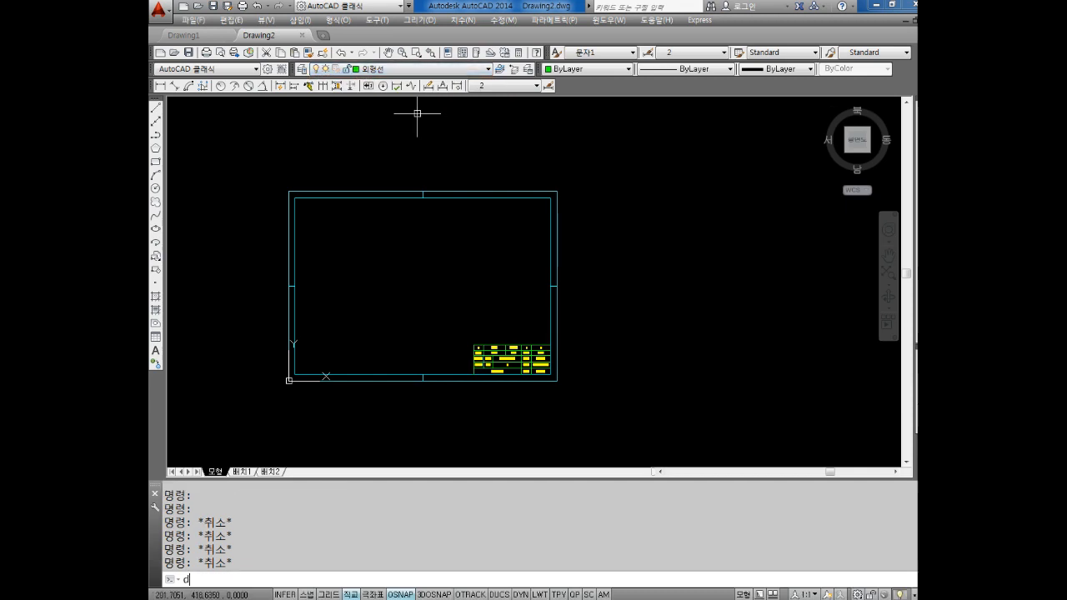
{"action": "key", "text": "Return"}
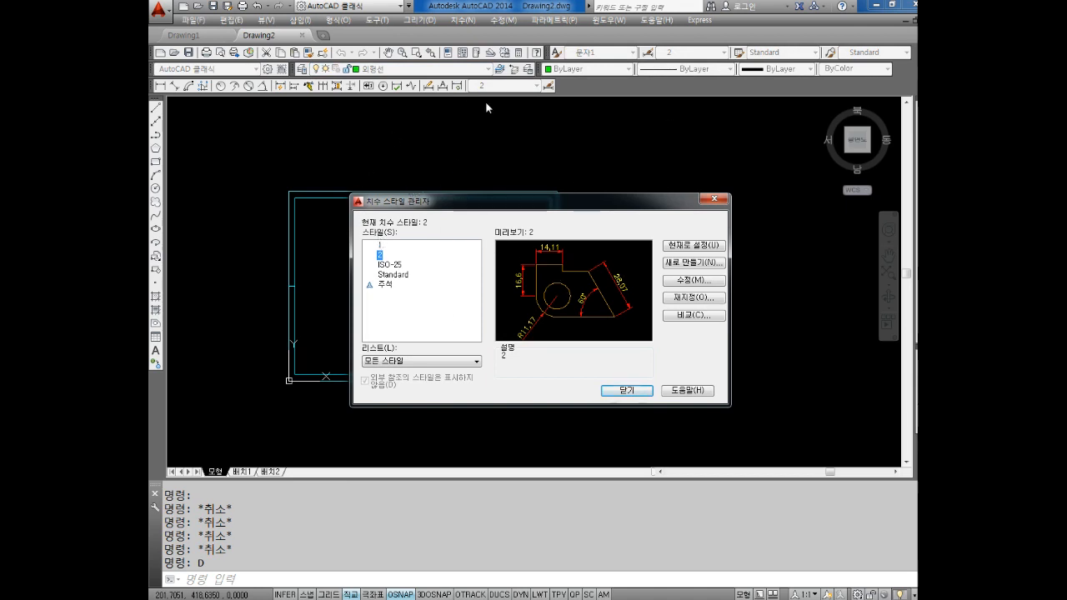
{"action": "left_click", "coordinate": [618, 392]}
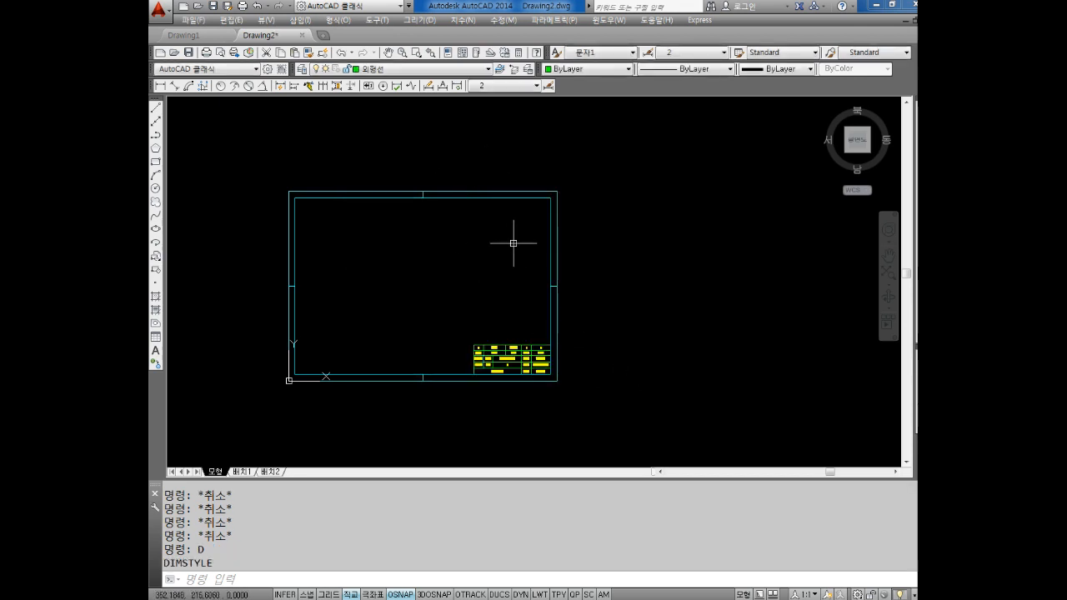
Step: Open Notepad and write the note "M: 보통삼각나사" on the first line
{"action": "middle_click_drag", "start_coordinate": [512, 241], "coordinate": [429, 236]}
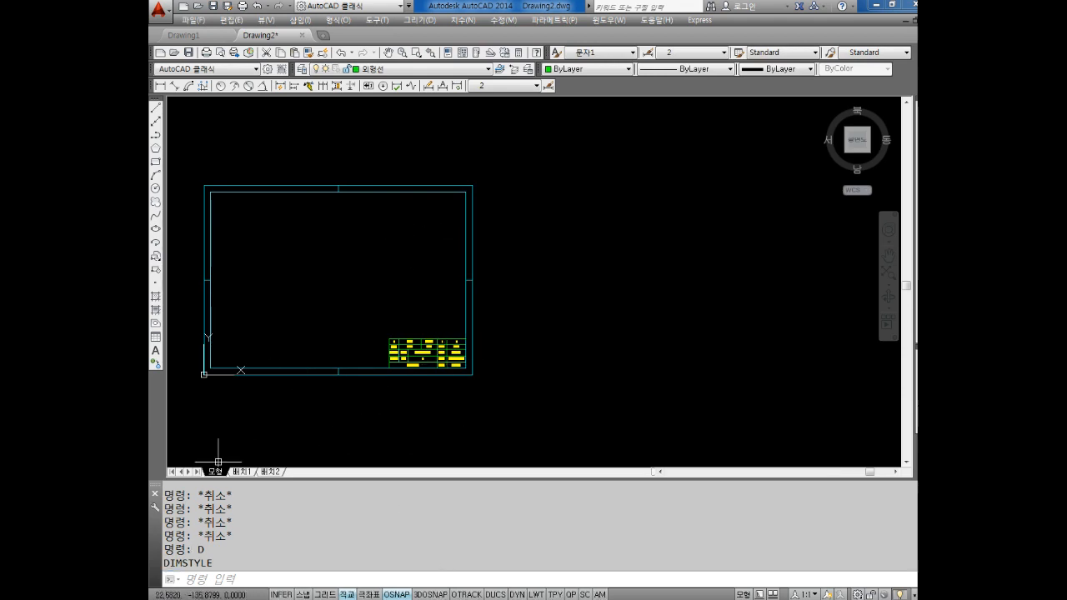
{"action": "key", "text": "super"}
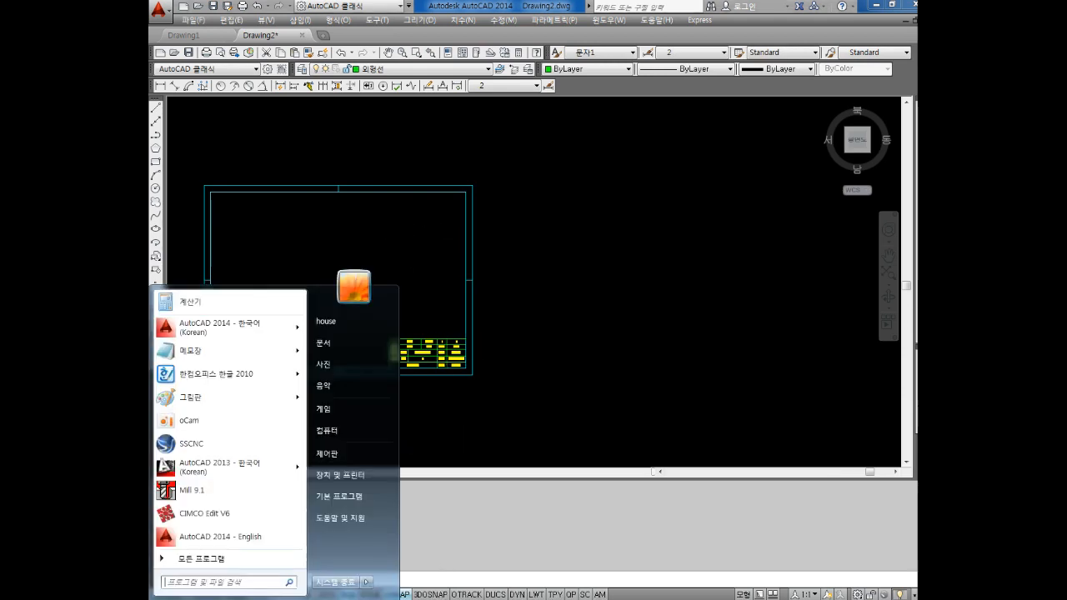
{"action": "left_click", "coordinate": [190, 351]}
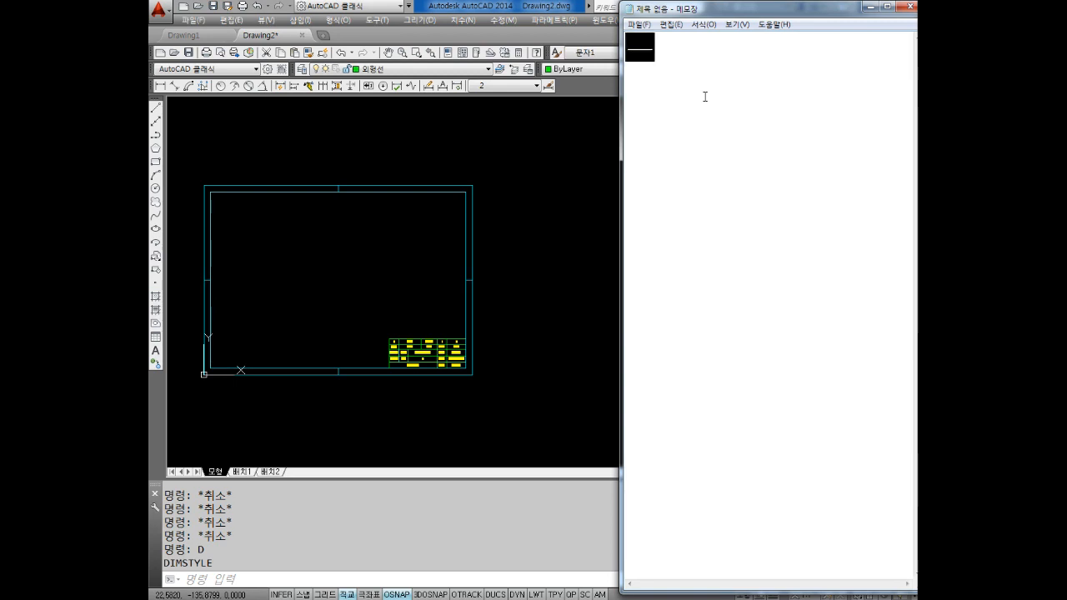
{"action": "type", "text": "m"}
{"action": "key", "text": "BackSpace"}
{"action": "type", "text": "M"}
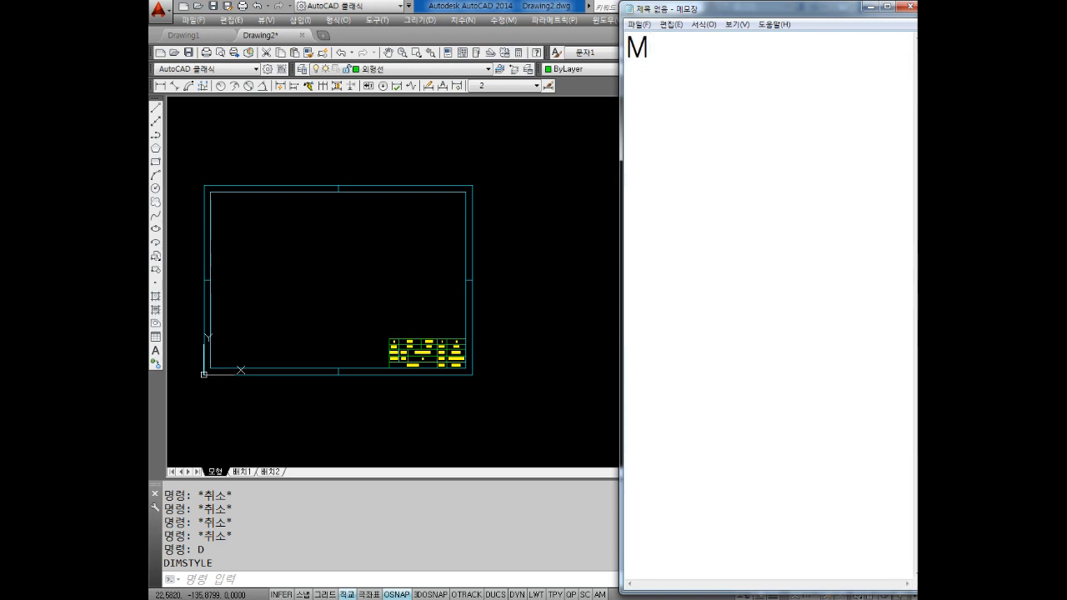
{"action": "type", "text": ": QH"}
{"action": "key", "text": "BackSpace"}
{"action": "key", "text": "BackSpace"}
{"action": "key", "text": "Hangul"}
{"action": "type", "text": "보"}
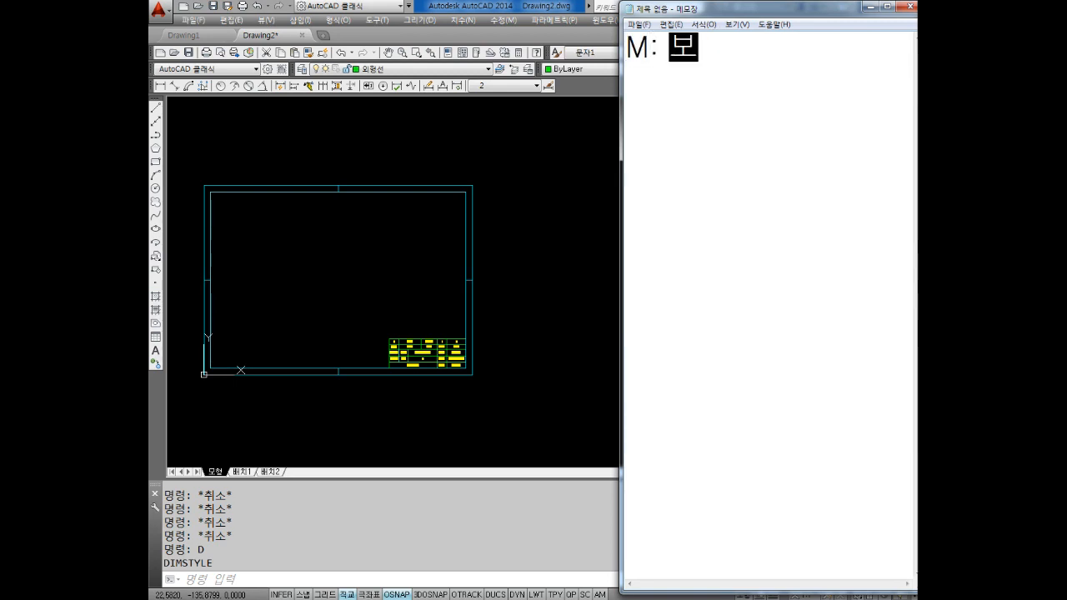
{"action": "type", "text": "통삼ㄱ낙"}
{"action": "key", "text": "BackSpace"}
{"action": "key", "text": "BackSpace"}
{"action": "key", "text": "BackSpace"}
{"action": "key", "text": "BackSpace"}
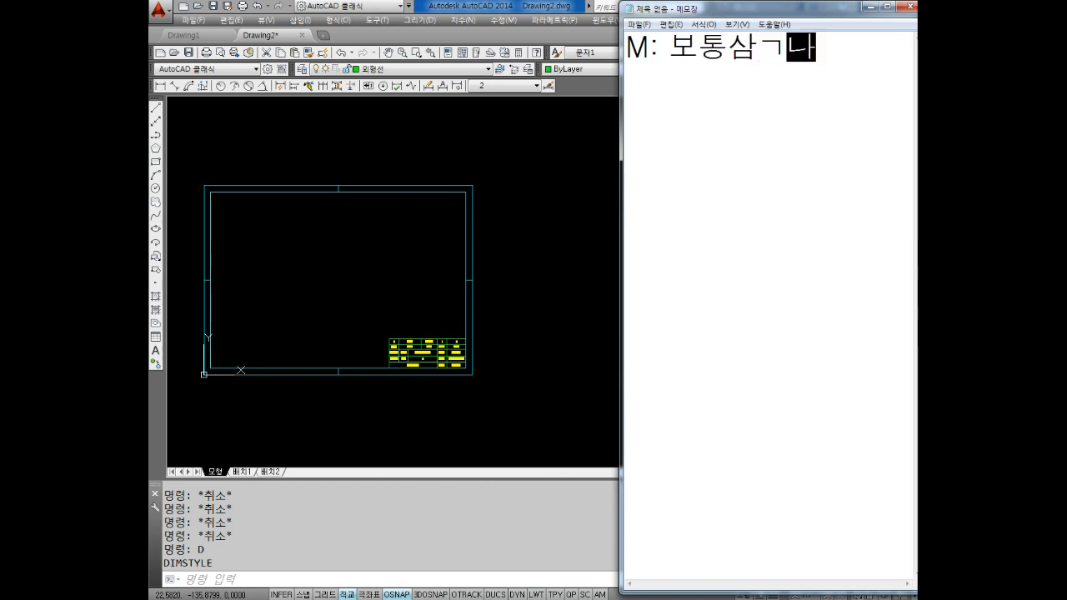
{"action": "type", "text": "ㄱ각나사"}
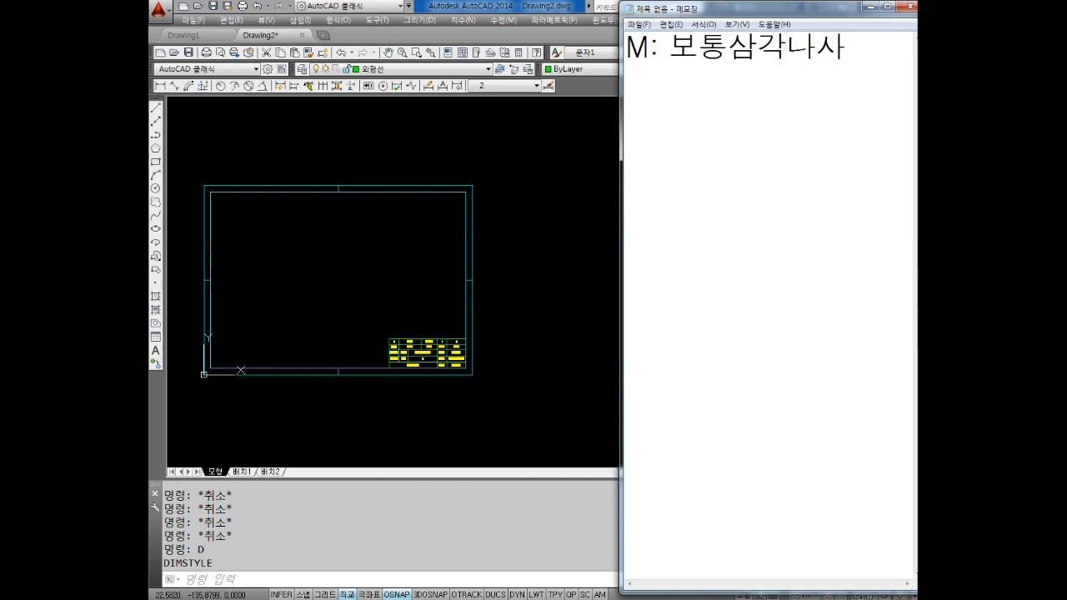
Step: Back in AutoCAD, draw a three-sided polygon circumscribed about a circle inside the frame, with sides about 94 mm long and a horizontal base
{"action": "left_click", "coordinate": [469, 261]}
{"action": "scroll", "coordinate": [408, 254], "scroll_direction": "up", "scroll_amount": 3}
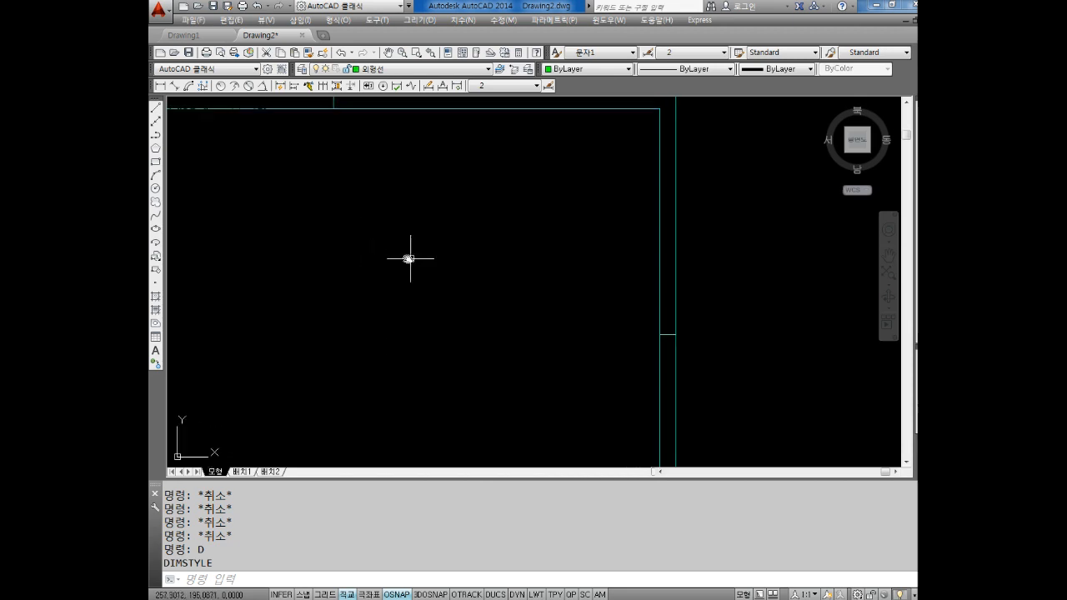
{"action": "key", "text": "Escape"}
{"action": "key", "text": "Escape"}
{"action": "type", "text": "PO"}
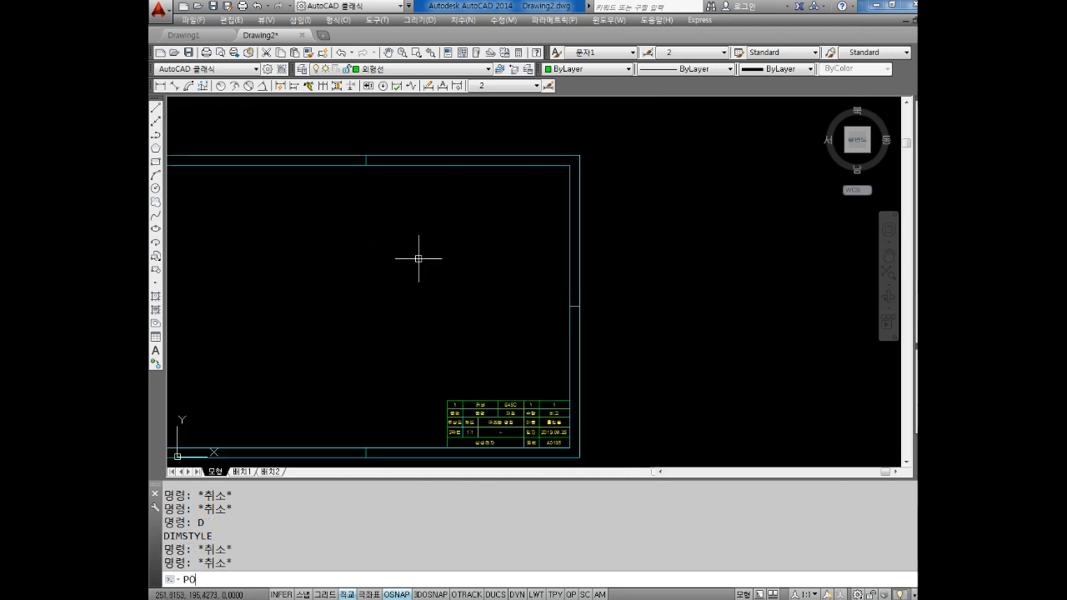
{"action": "type", "text": "L"}
{"action": "key", "text": "Return"}
{"action": "type", "text": "3"}
{"action": "key", "text": "Return"}
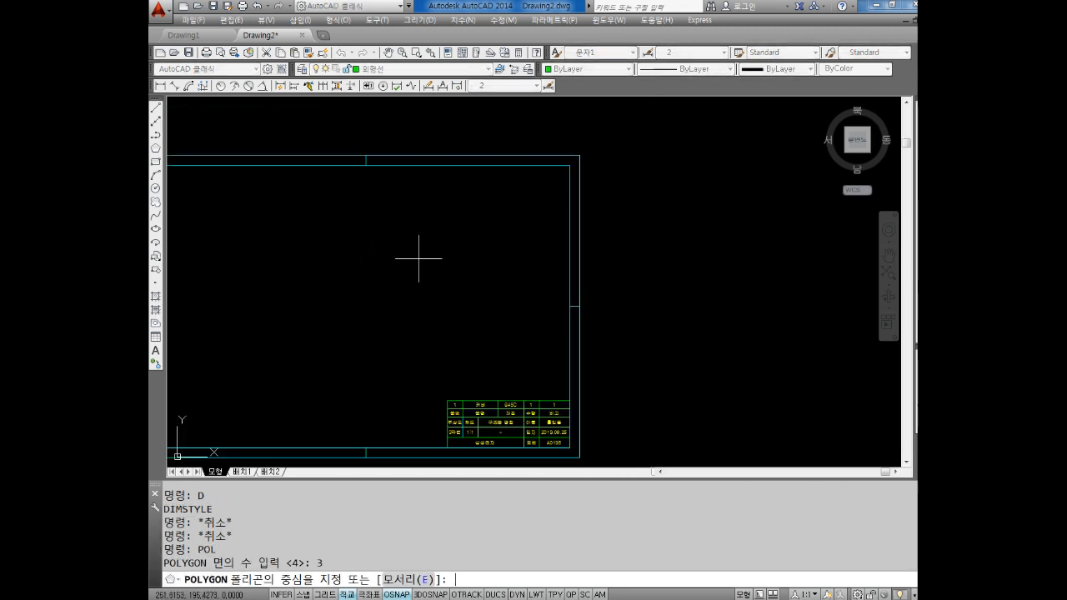
{"action": "left_click", "coordinate": [318, 269]}
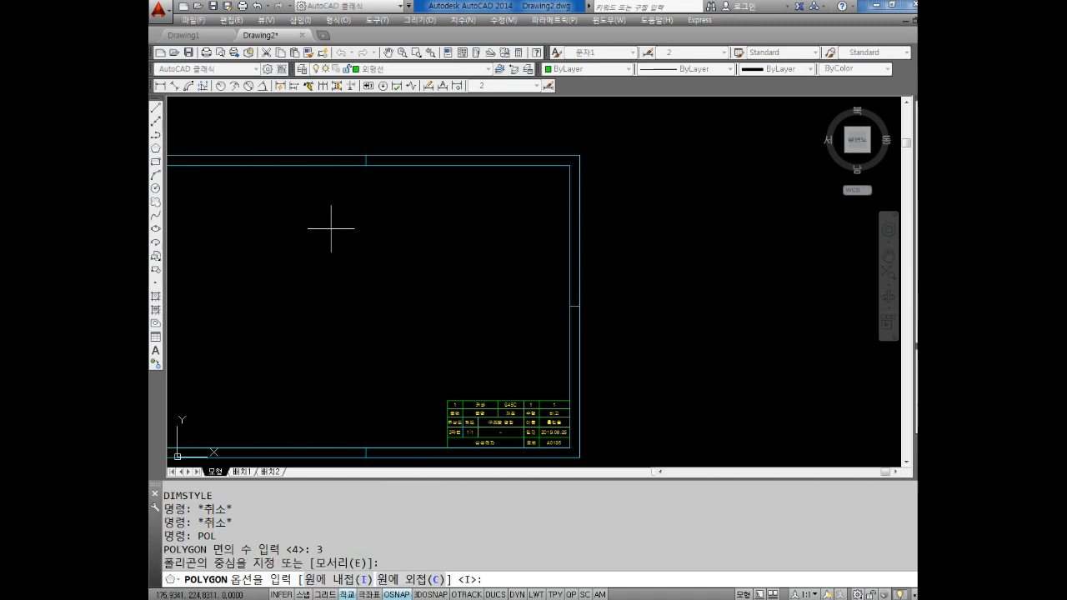
{"action": "type", "text": "C"}
{"action": "key", "text": "Return"}
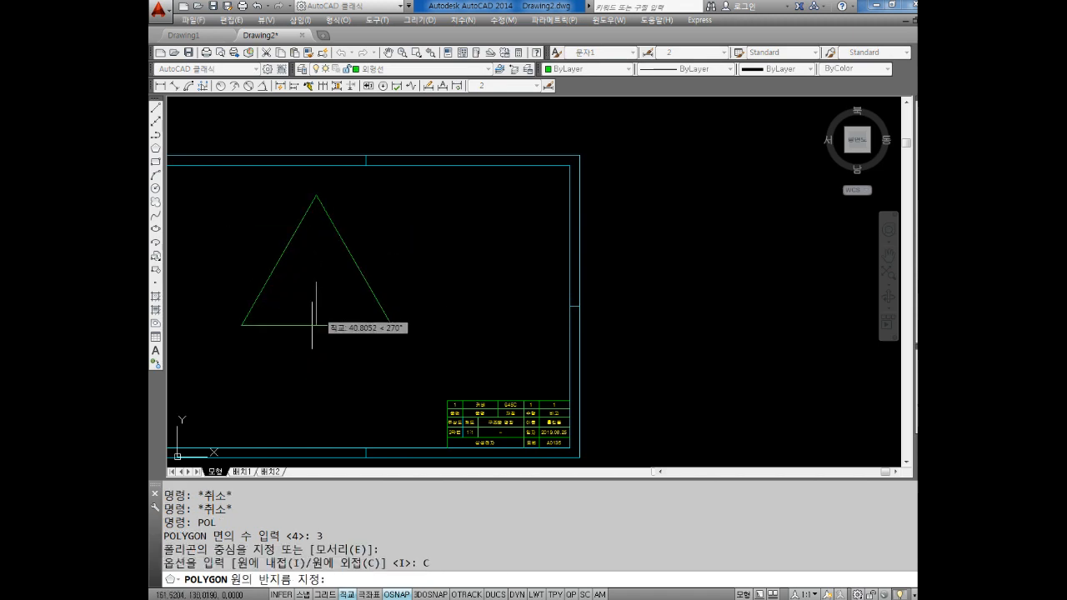
{"action": "left_click", "coordinate": [310, 309]}
{"action": "scroll", "coordinate": [281, 281], "scroll_direction": "up", "scroll_amount": 4}
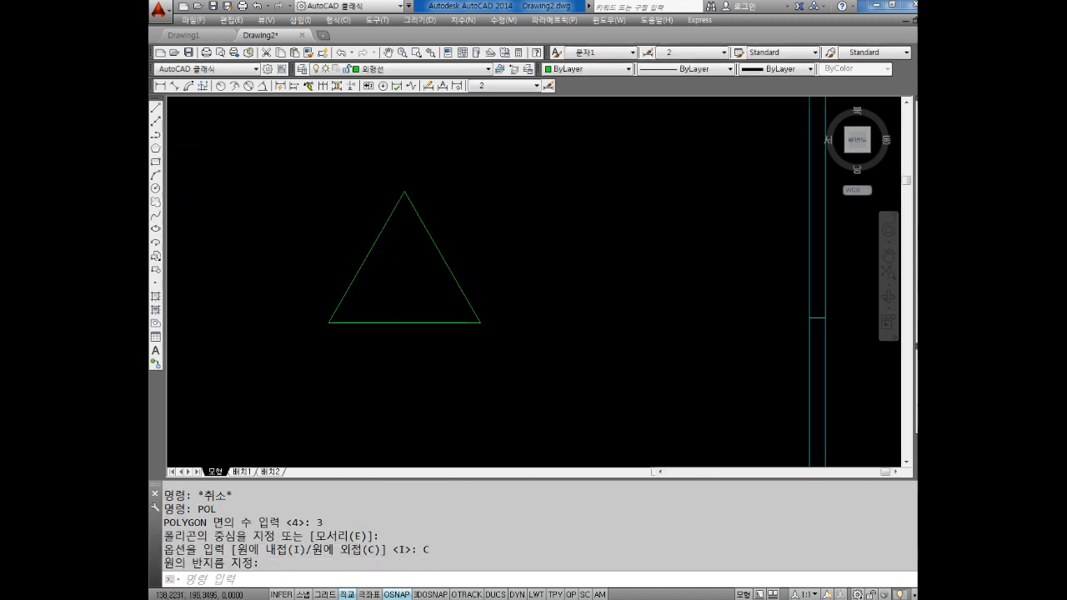
{"action": "key", "text": "Escape"}
{"action": "key", "text": "Escape"}
{"action": "key", "text": "Escape"}
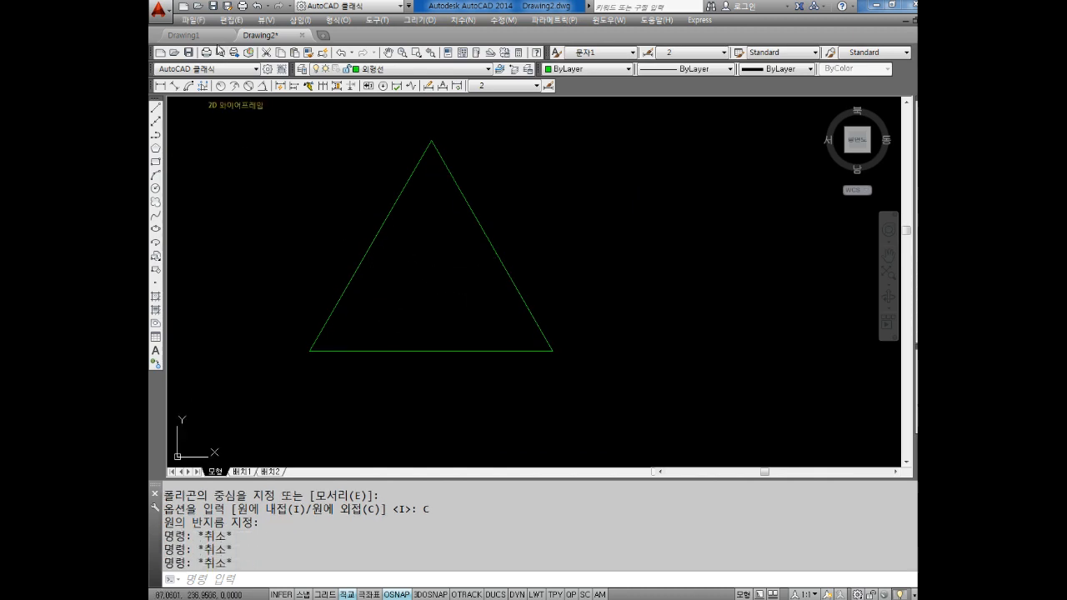
Step: Add angular dimensions inside the triangle at both base corners and at the apex
{"action": "left_click", "coordinate": [263, 87]}
{"action": "left_click", "coordinate": [338, 302]}
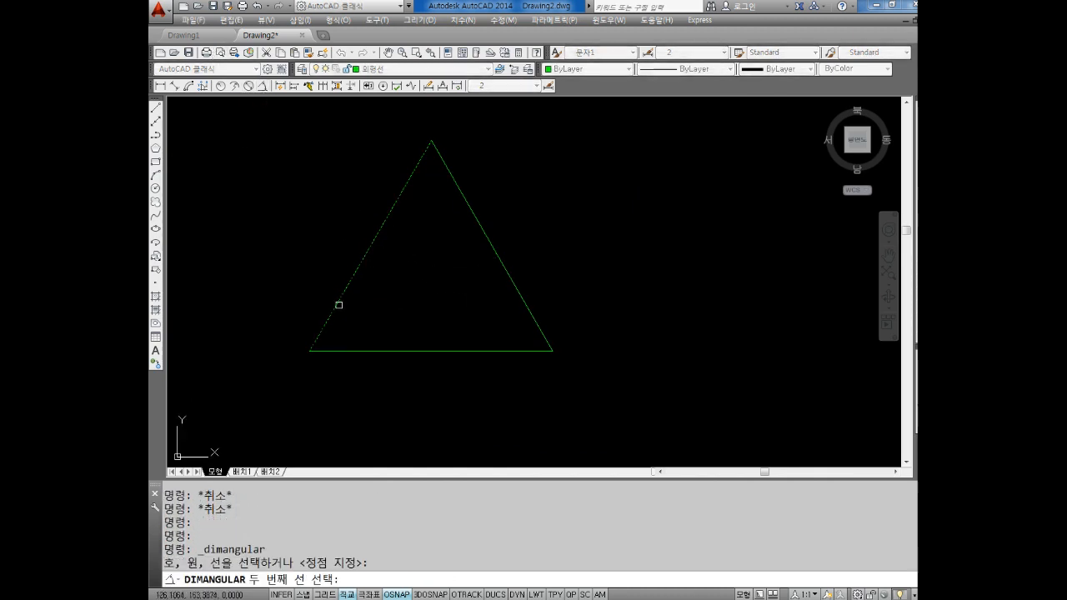
{"action": "left_click", "coordinate": [356, 350]}
{"action": "left_click", "coordinate": [377, 314]}
{"action": "key", "text": "Return"}
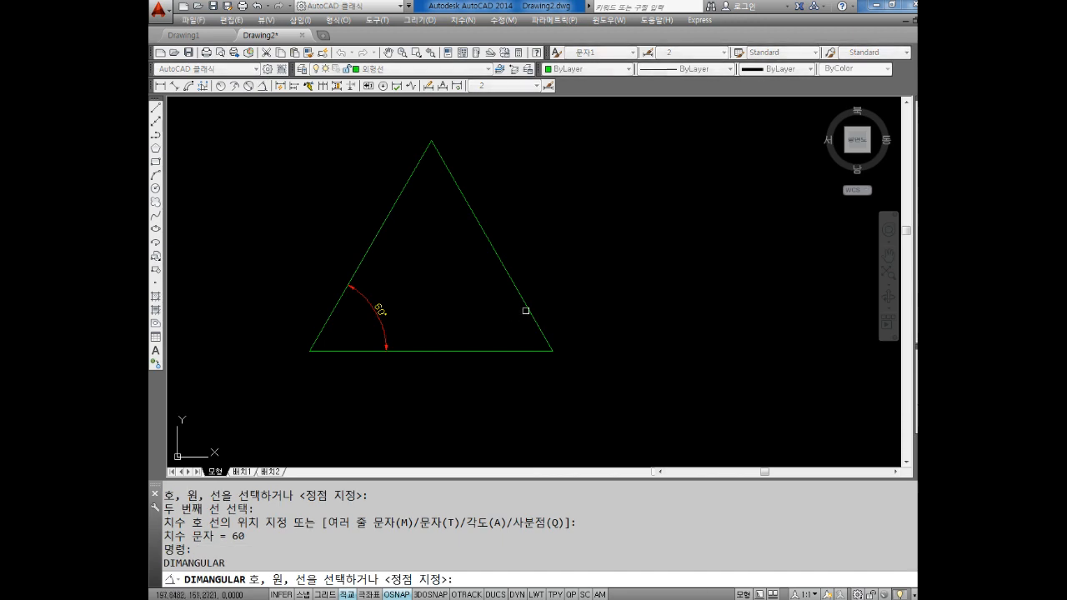
{"action": "left_click", "coordinate": [526, 309]}
{"action": "left_click", "coordinate": [491, 350]}
{"action": "left_click", "coordinate": [476, 305]}
{"action": "key", "text": "Return"}
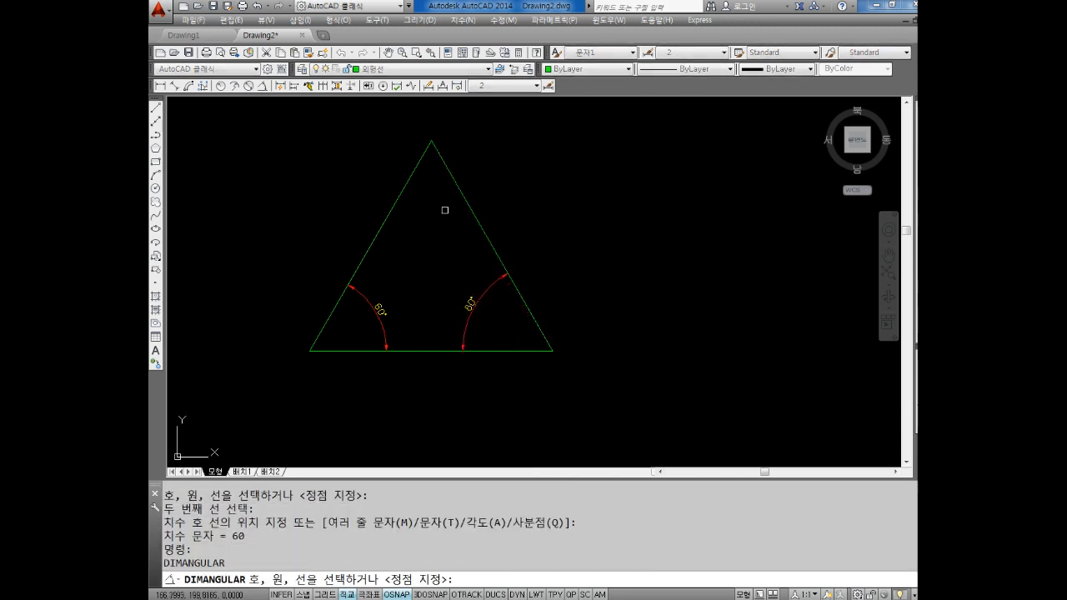
{"action": "left_click", "coordinate": [410, 178]}
{"action": "left_click", "coordinate": [450, 185]}
{"action": "left_click", "coordinate": [442, 218]}
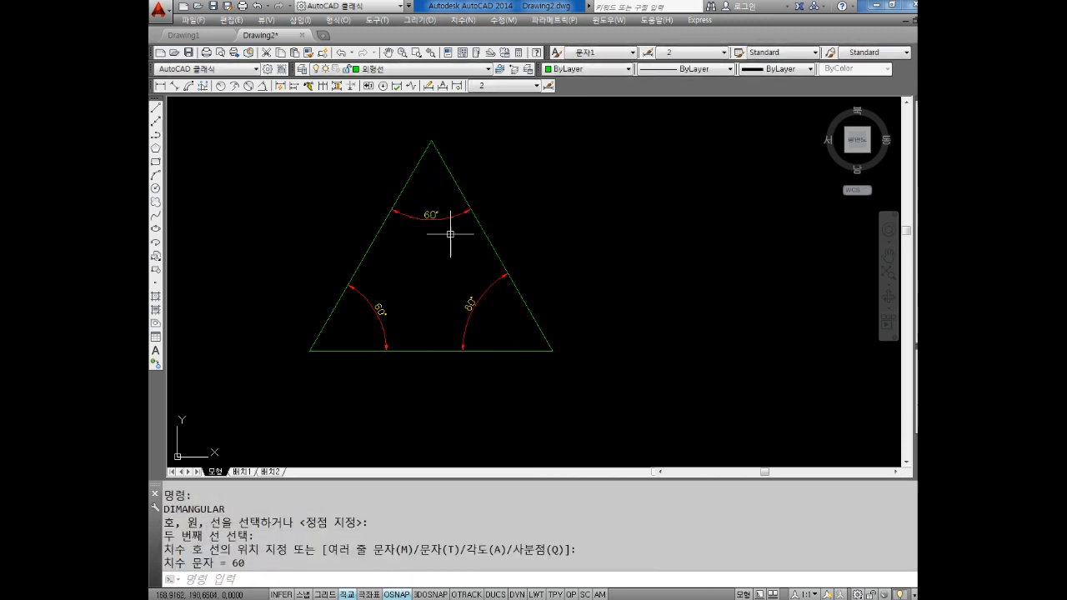
{"action": "key", "text": "Escape"}
{"action": "key", "text": "Escape"}
{"action": "key", "text": "Escape"}
{"action": "key", "text": "Escape"}
Step: Switch to Notepad and add "P: 피치" as the second line of the note
{"action": "left_click", "coordinate": [440, 599]}
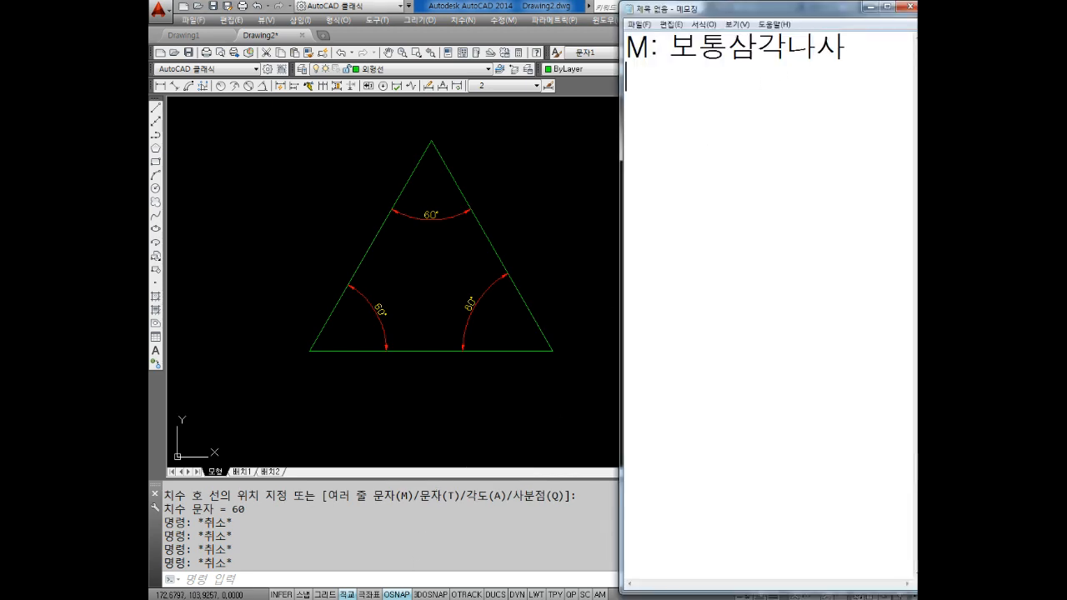
{"action": "type", "text": "P"}
{"action": "type", "text": ": VK"}
{"action": "key", "text": "BackSpace"}
{"action": "key", "text": "BackSpace"}
{"action": "type", "text": "VL"}
{"action": "key", "text": "BackSpace"}
{"action": "key", "text": "BackSpace"}
{"action": "key", "text": "Hangul"}
{"action": "type", "text": "피치"}
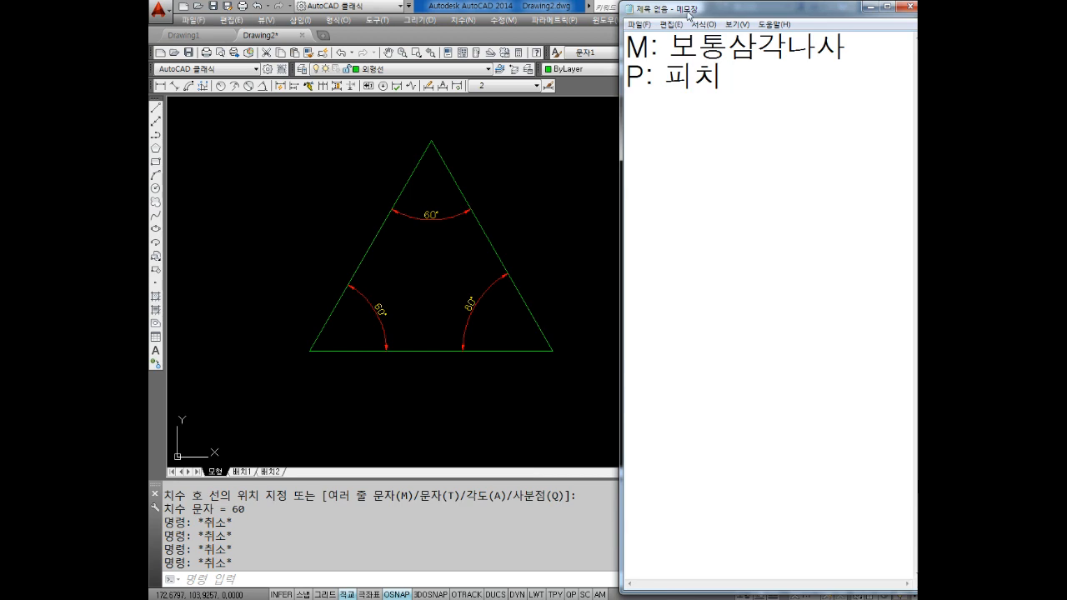
Step: Back in AutoCAD, copy the dimensioned triangle twice along its base line so that three triangles stand corner to corner
{"action": "left_click", "coordinate": [262, 166]}
{"action": "scroll", "coordinate": [431, 226], "scroll_direction": "down", "scroll_amount": 4}
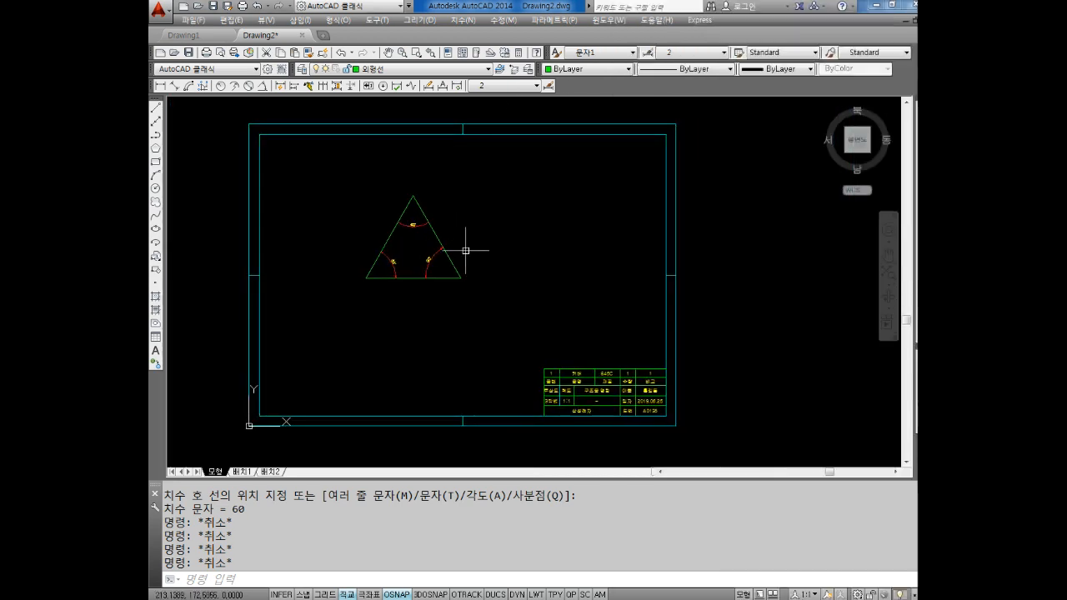
{"action": "key", "text": "Escape"}
{"action": "key", "text": "Escape"}
{"action": "type", "text": "co"}
{"action": "key", "text": "Return"}
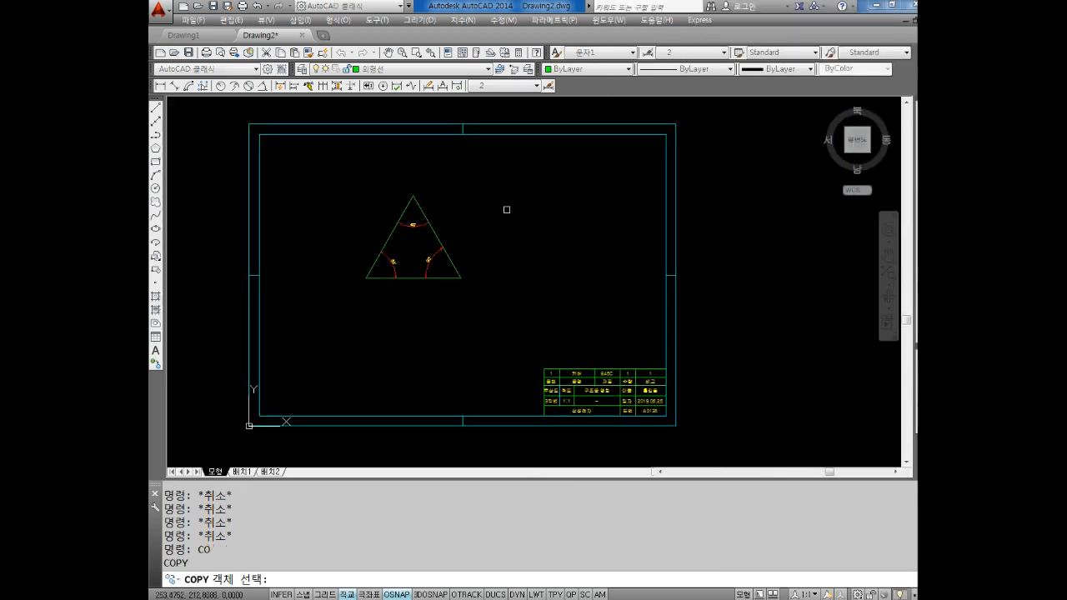
{"action": "left_click", "coordinate": [494, 170]}
{"action": "left_click", "coordinate": [338, 292]}
{"action": "key", "text": "Return"}
{"action": "left_click", "coordinate": [366, 278]}
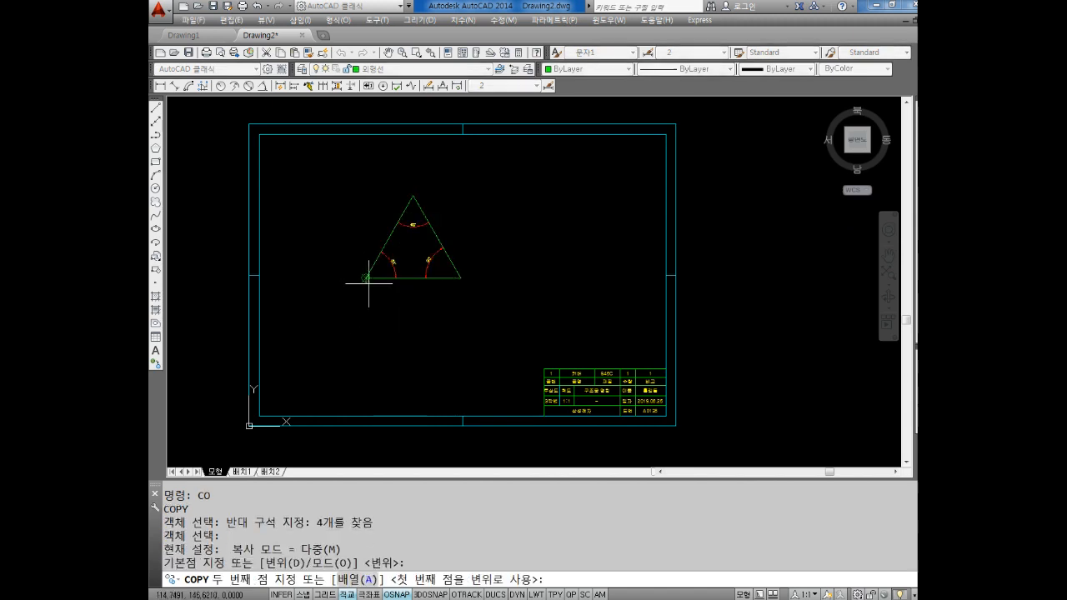
{"action": "left_click", "coordinate": [461, 283]}
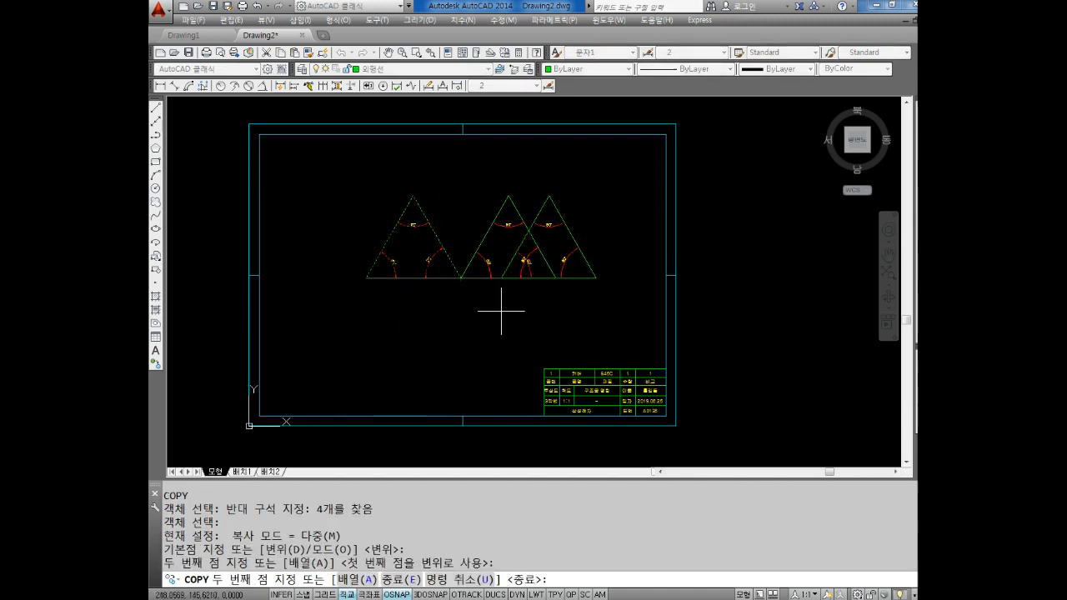
{"action": "left_click", "coordinate": [556, 277]}
{"action": "key", "text": "Escape"}
{"action": "scroll", "coordinate": [426, 179], "scroll_direction": "up", "scroll_amount": 4}
{"action": "key", "text": "Escape"}
{"action": "key", "text": "Escape"}
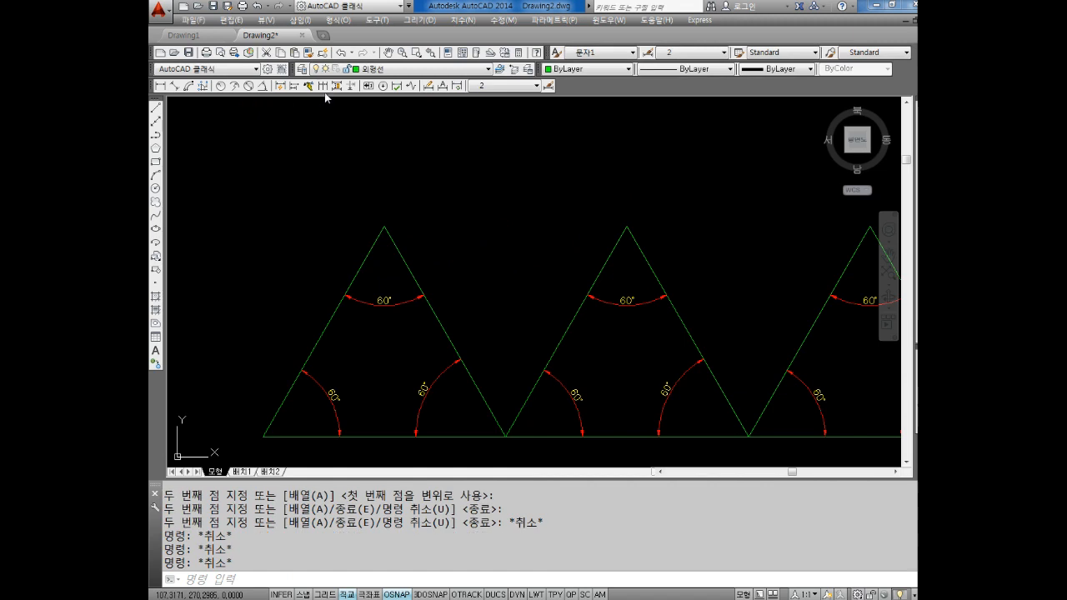
Step: Place a horizontal linear dimension above the triangles between the apexes of the first and second one
{"action": "left_click", "coordinate": [160, 85]}
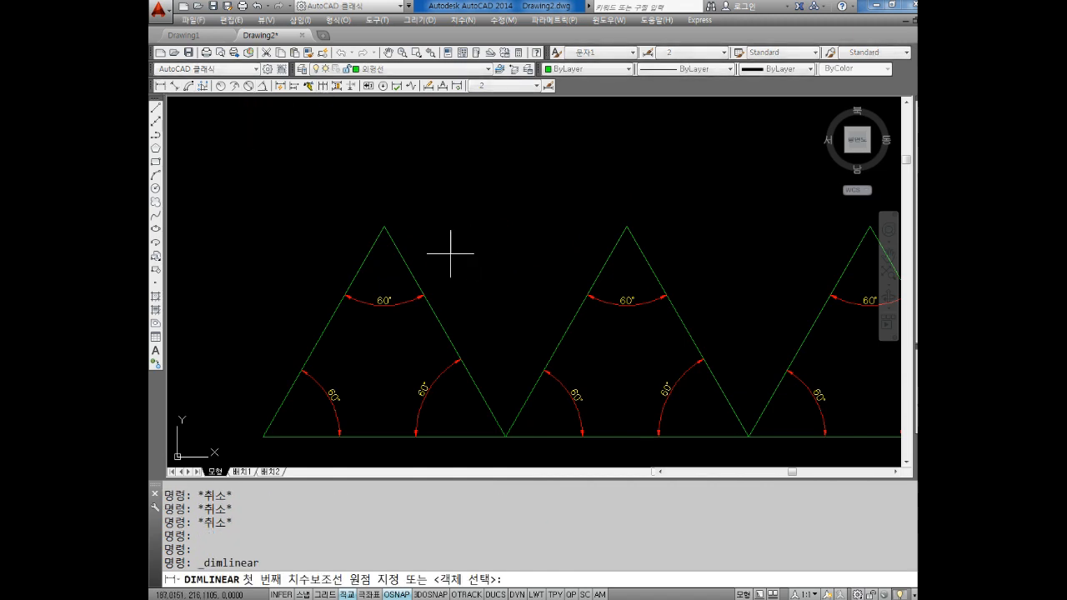
{"action": "left_click", "coordinate": [384, 227]}
{"action": "left_click", "coordinate": [627, 227]}
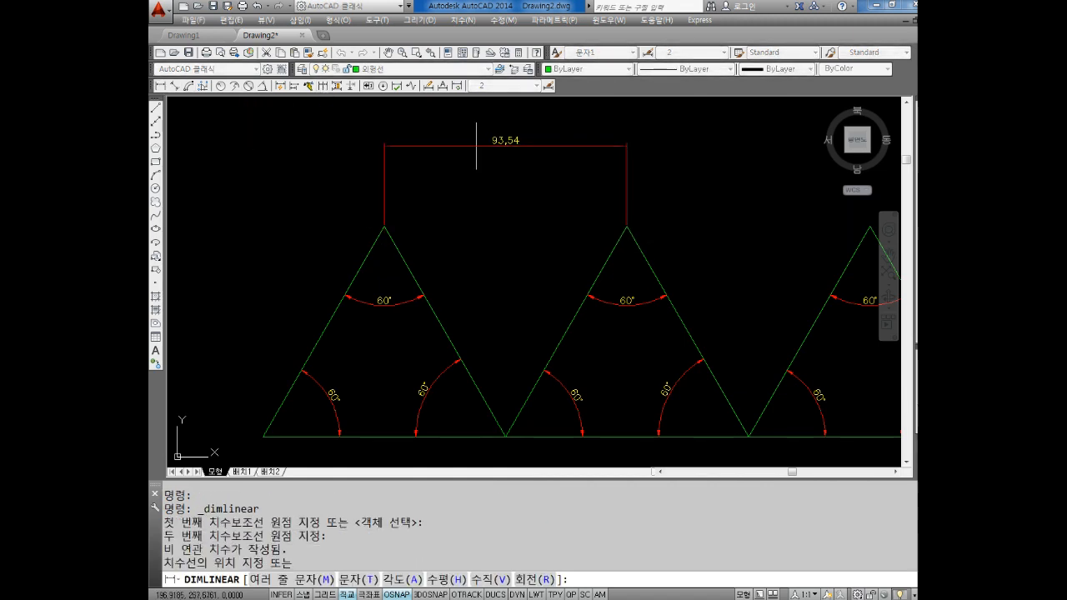
{"action": "left_click", "coordinate": [483, 158]}
{"action": "key", "text": "Escape"}
{"action": "key", "text": "Escape"}
{"action": "scroll", "coordinate": [480, 176], "scroll_direction": "down", "scroll_amount": 2}
{"action": "middle_click_drag", "start_coordinate": [535, 193], "coordinate": [510, 203]}
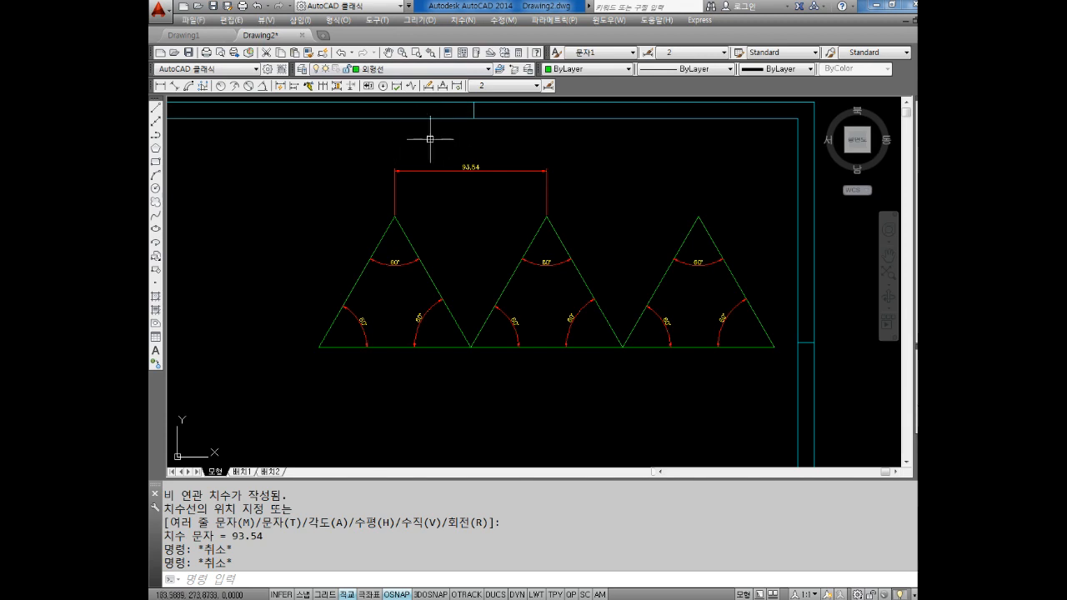
{"action": "scroll", "coordinate": [443, 146], "scroll_direction": "down", "scroll_amount": 1}
{"action": "middle_click_drag", "start_coordinate": [650, 210], "coordinate": [530, 194]}
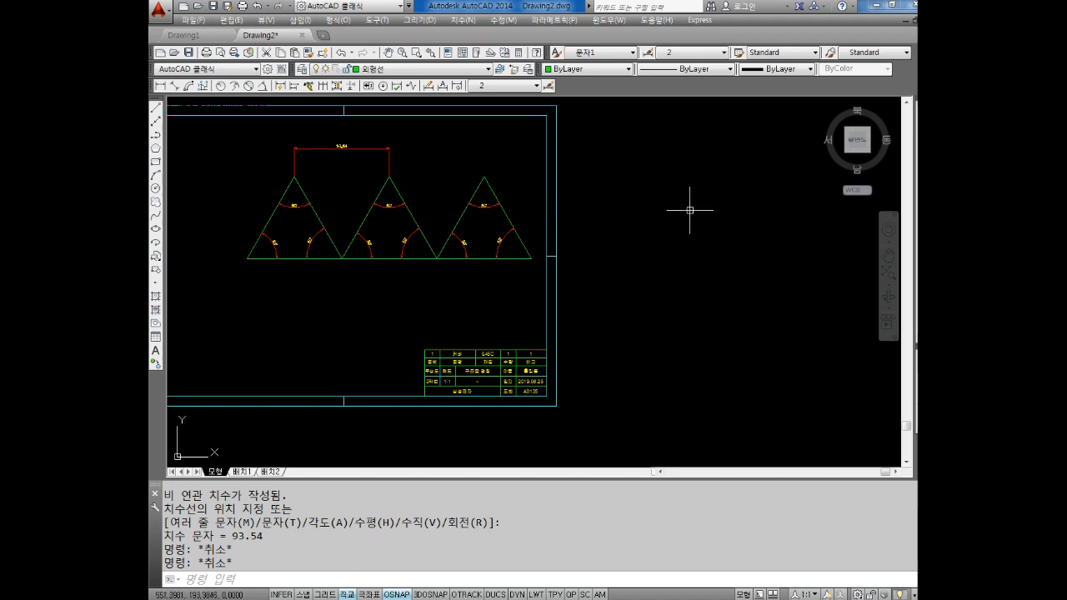
{"action": "middle_click_drag", "start_coordinate": [669, 218], "coordinate": [647, 230]}
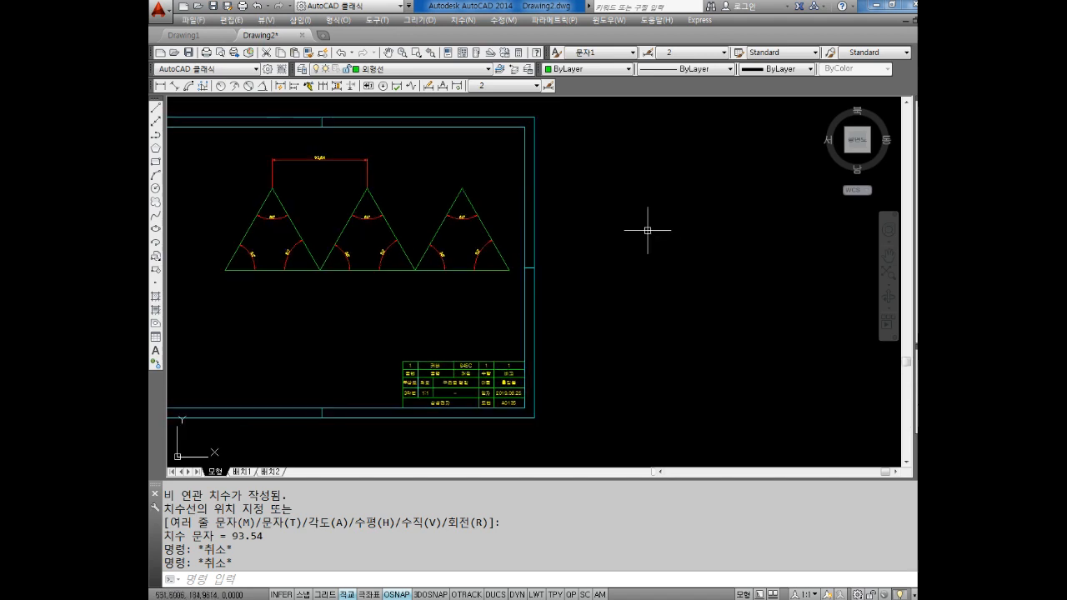
{"action": "key", "text": "Escape"}
{"action": "key", "text": "Escape"}
{"action": "key", "text": "Escape"}
{"action": "key", "text": "Escape"}
{"action": "type", "text": "REC"}
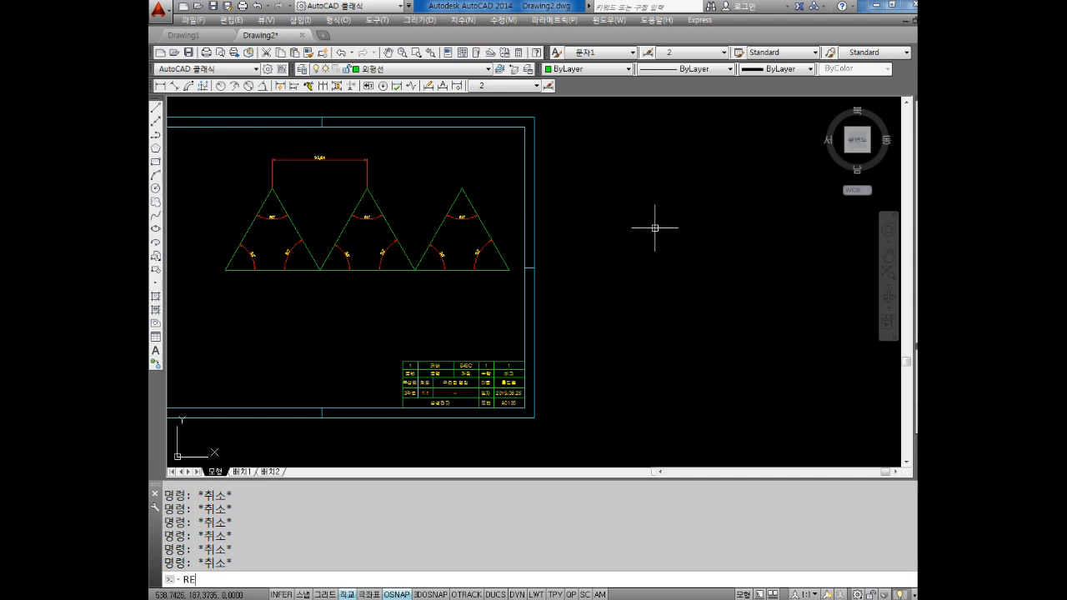
{"action": "key", "text": "Return"}
{"action": "left_click", "coordinate": [620, 279]}
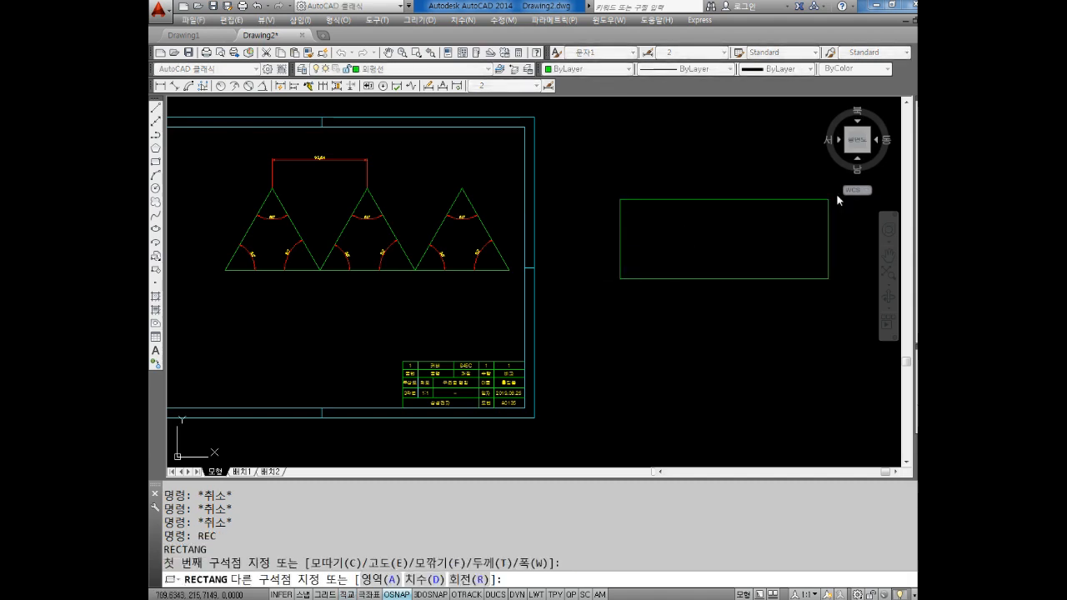
{"action": "type", "text": "@60<22"}
{"action": "key", "text": "Return"}
{"action": "key", "text": "Escape"}
{"action": "key", "text": "Escape"}
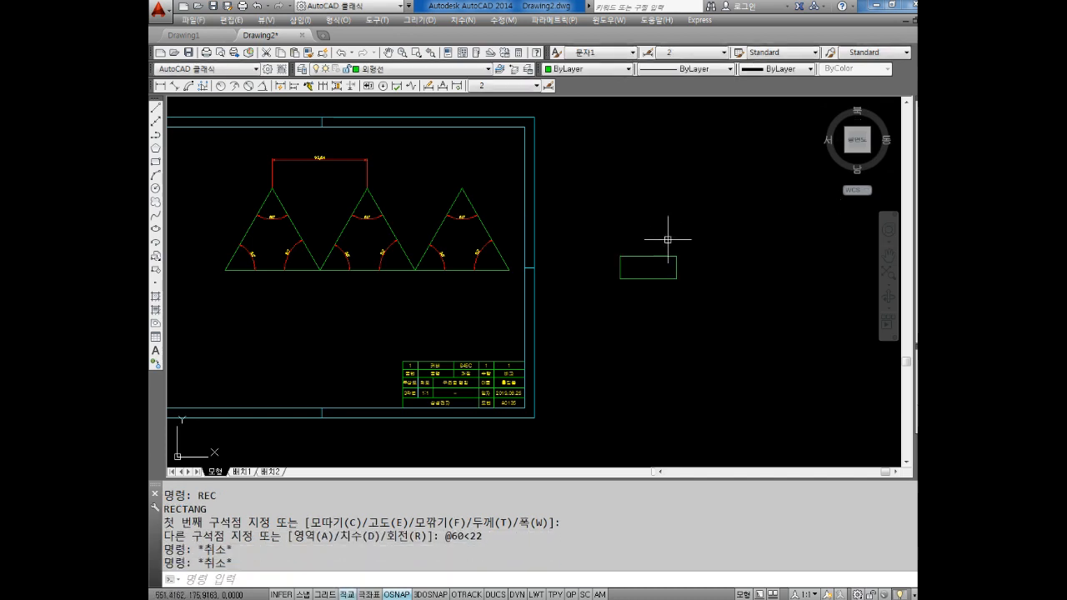
{"action": "scroll", "coordinate": [662, 248], "scroll_direction": "up", "scroll_amount": 6}
{"action": "scroll", "coordinate": [658, 244], "scroll_direction": "up", "scroll_amount": 5}
{"action": "scroll", "coordinate": [660, 236], "scroll_direction": "down", "scroll_amount": 3}
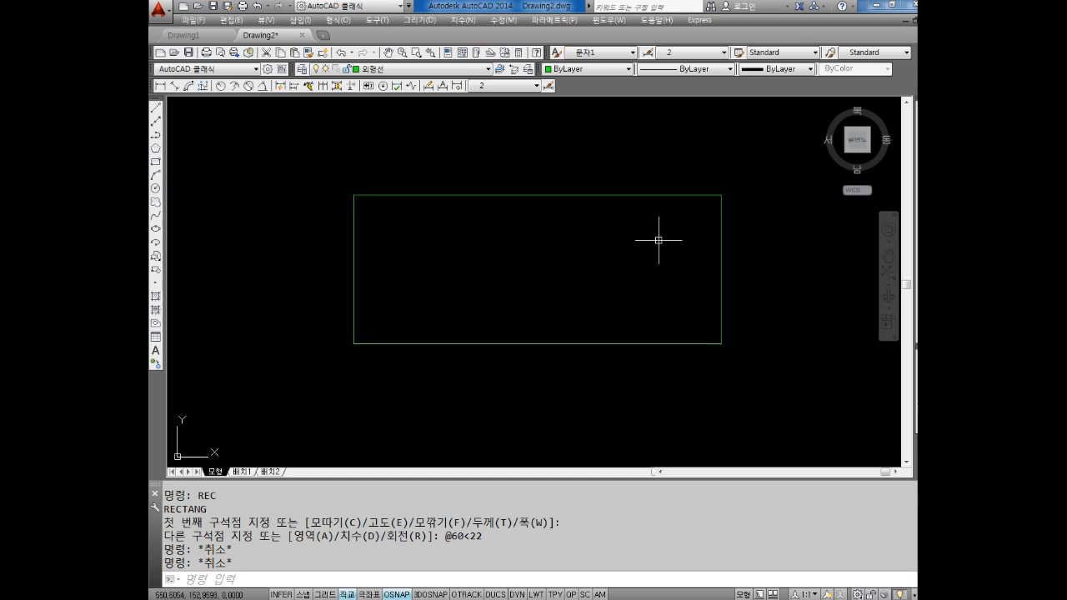
{"action": "key", "text": "Escape"}
{"action": "key", "text": "Escape"}
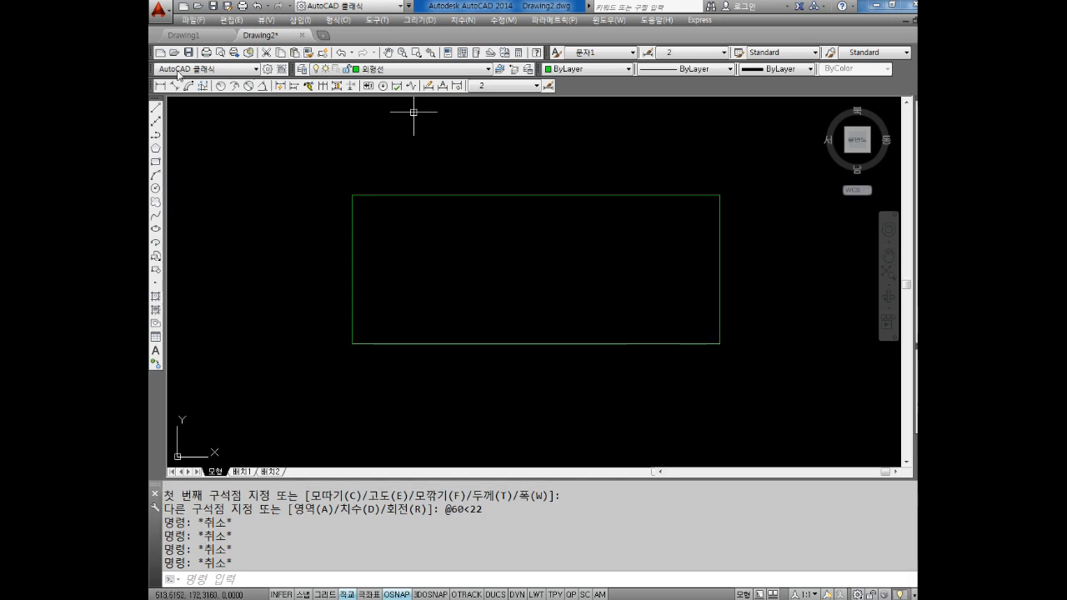
{"action": "left_click", "coordinate": [159, 86]}
{"action": "left_click", "coordinate": [720, 196]}
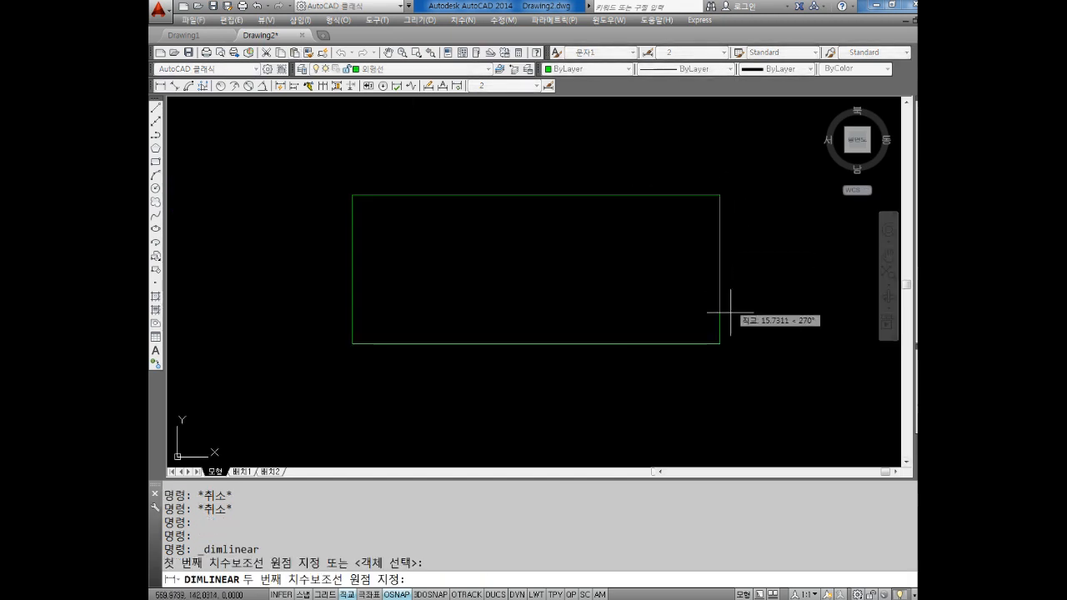
{"action": "left_click", "coordinate": [719, 343]}
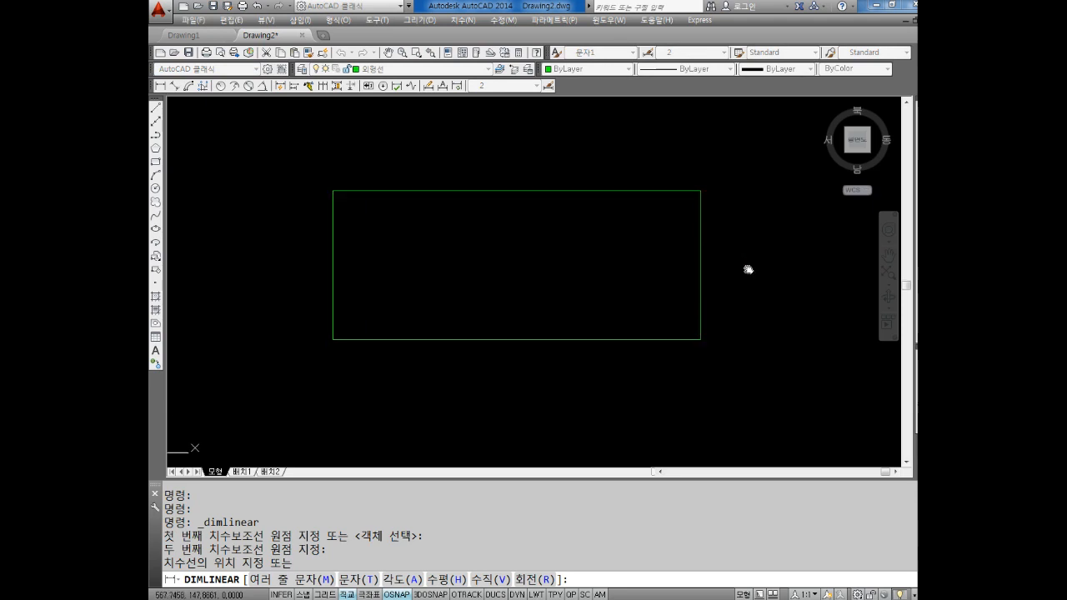
{"action": "key", "text": "Escape"}
{"action": "key", "text": "Escape"}
{"action": "key", "text": "Return"}
{"action": "left_click", "coordinate": [666, 191]}
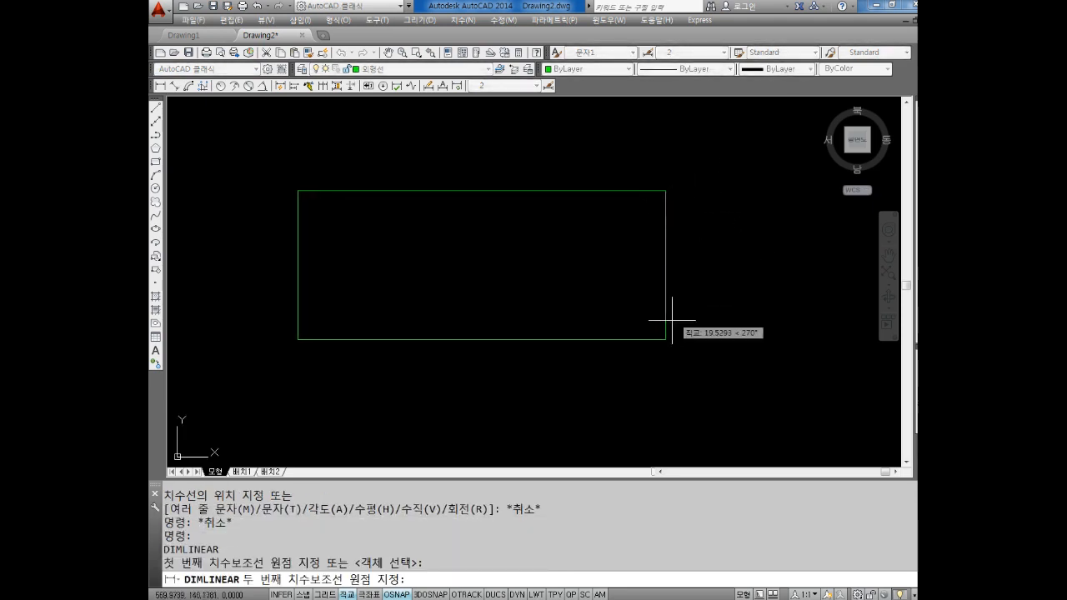
{"action": "left_click", "coordinate": [665, 340]}
{"action": "middle_click_drag", "start_coordinate": [707, 242], "coordinate": [668, 147]}
{"action": "key", "text": "Escape"}
{"action": "middle_click_drag", "start_coordinate": [631, 286], "coordinate": [681, 232]}
{"action": "key", "text": "Escape"}
{"action": "key", "text": "Escape"}
{"action": "key", "text": "Escape"}
{"action": "type", "text": "TRE"}
{"action": "key", "text": "Escape"}
{"action": "key", "text": "Escape"}
{"action": "type", "text": "RE"}
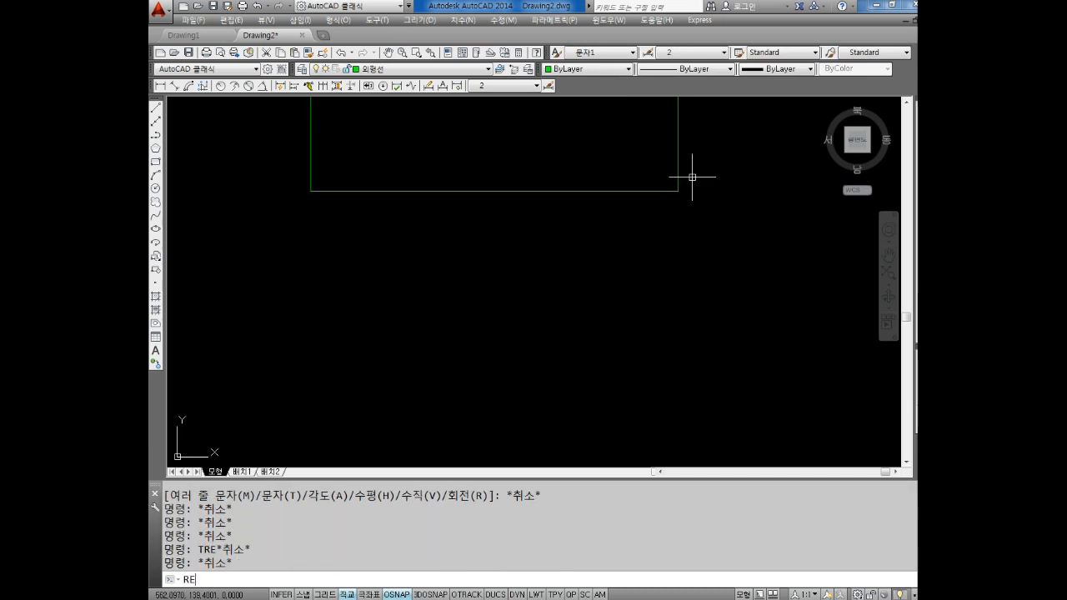
{"action": "type", "text": "C"}
{"action": "key", "text": "Return"}
{"action": "left_click", "coordinate": [386, 384]}
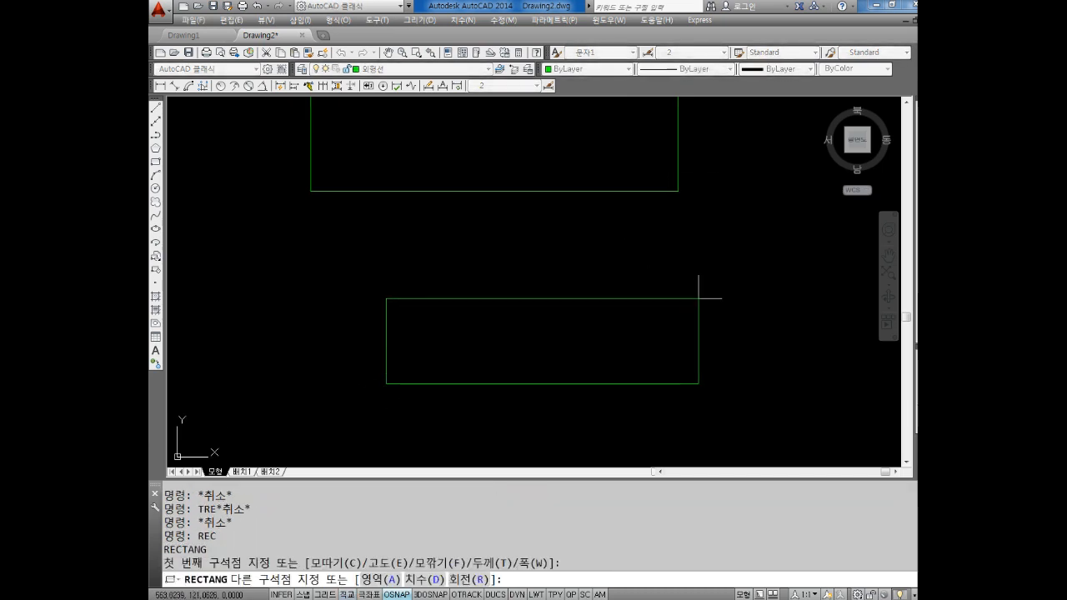
{"action": "type", "text": "@60,22"}
{"action": "key", "text": "Return"}
{"action": "key", "text": "Escape"}
{"action": "key", "text": "Escape"}
{"action": "middle_click_drag", "start_coordinate": [647, 348], "coordinate": [569, 312]}
{"action": "key", "text": "Escape"}
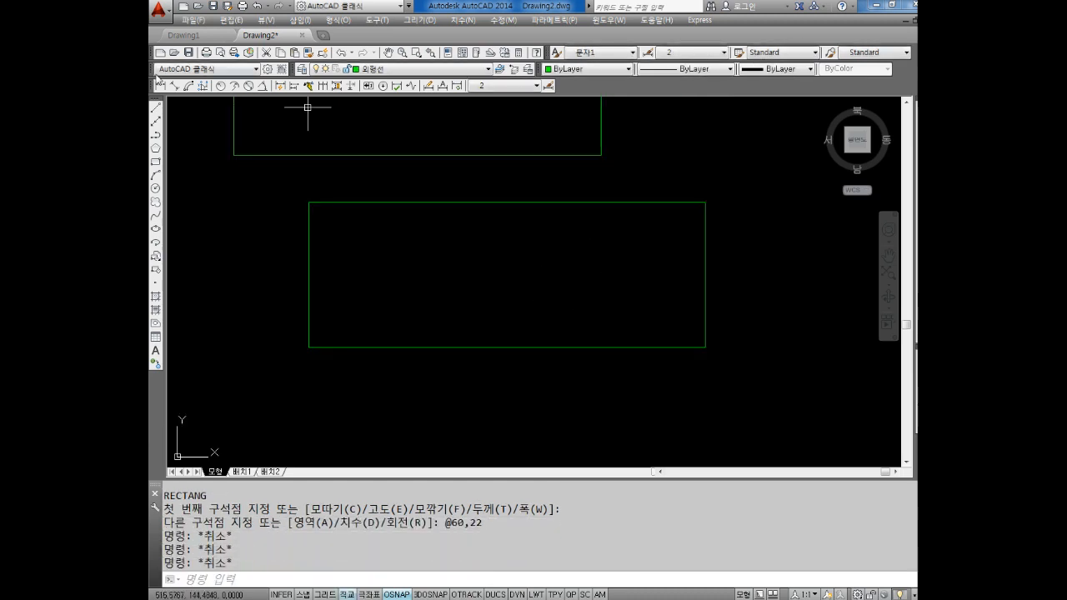
Step: Place a vertical linear dimension beside the right edge of the lower rectangle
{"action": "left_click", "coordinate": [159, 85]}
{"action": "left_click", "coordinate": [705, 202]}
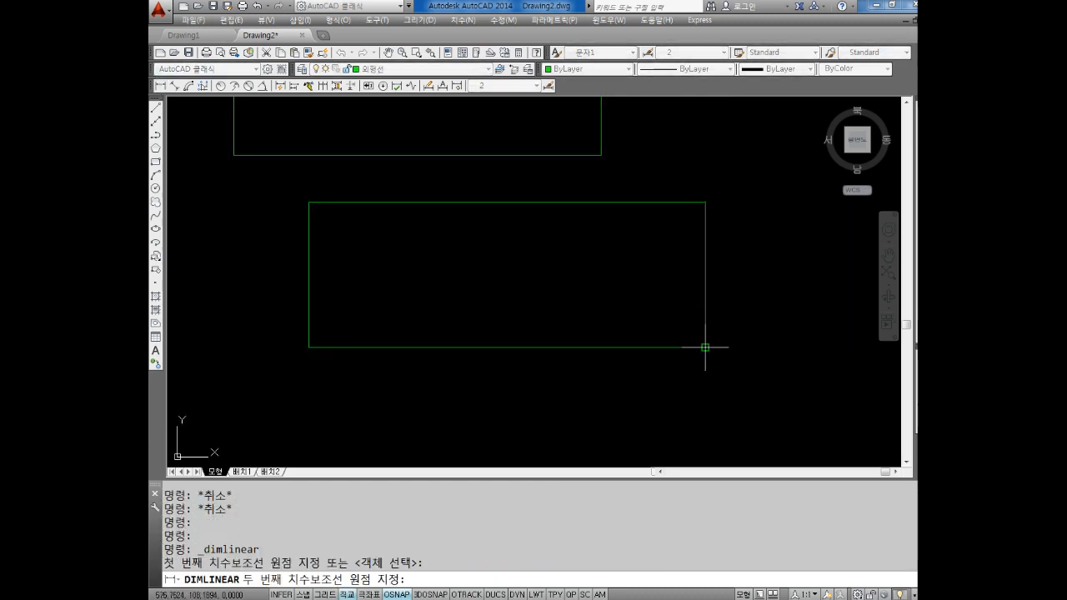
{"action": "left_click", "coordinate": [705, 348]}
{"action": "left_click", "coordinate": [769, 292]}
{"action": "key", "text": "Escape"}
{"action": "middle_click_drag", "start_coordinate": [736, 240], "coordinate": [661, 226]}
{"action": "key", "text": "Escape"}
{"action": "key", "text": "Escape"}
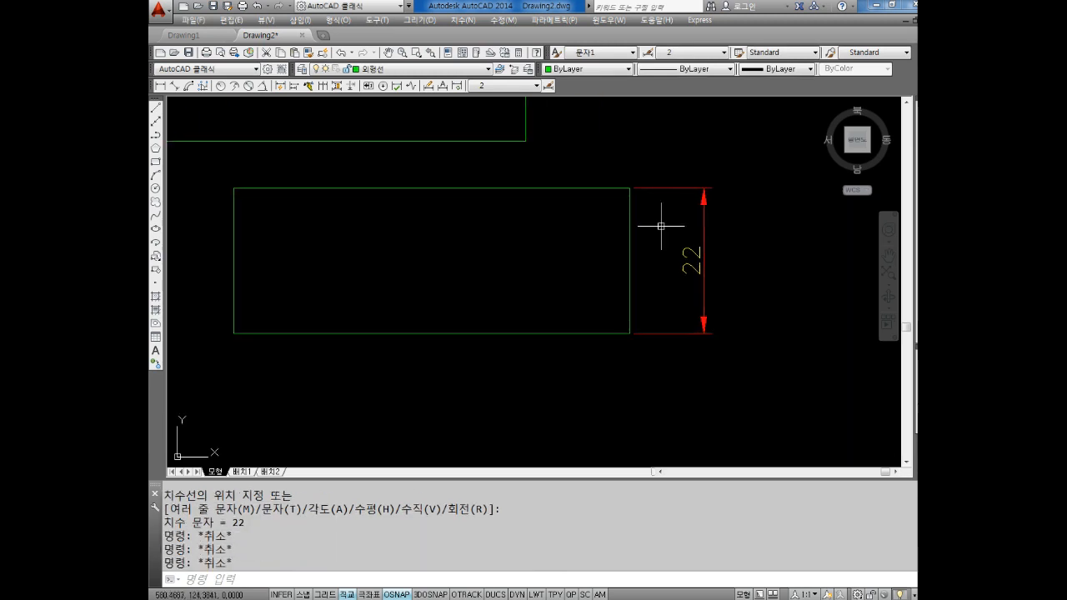
Step: Chamfer both right-hand corners of the lower rectangle with 1.5 distances in trim mode
{"action": "type", "text": "CHA"}
{"action": "key", "text": "Return"}
{"action": "type", "text": "D"}
{"action": "key", "text": "Return"}
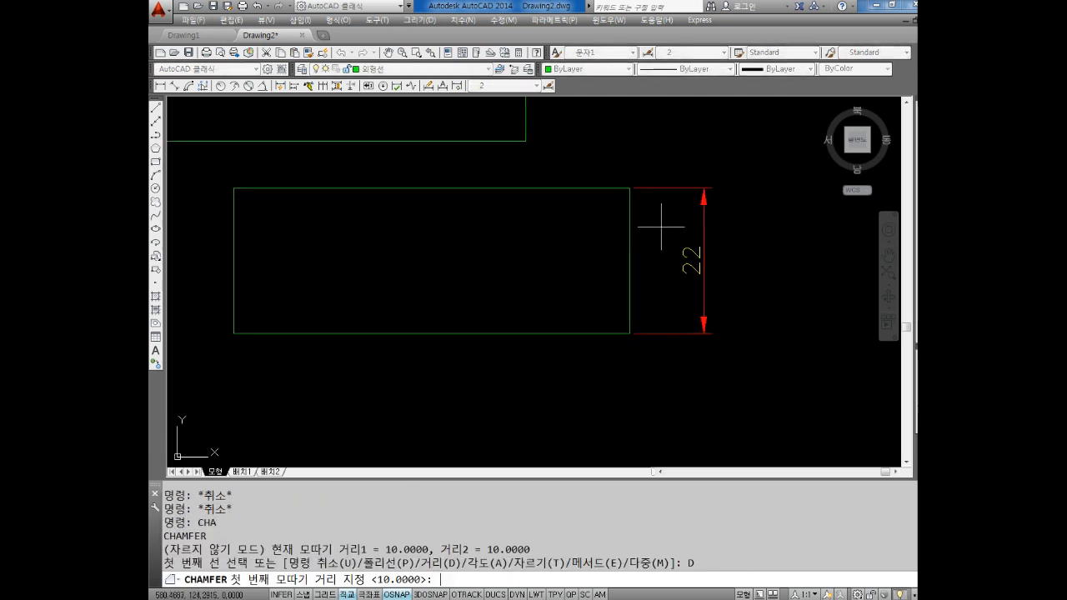
{"action": "type", "text": "1.5"}
{"action": "key", "text": "Return"}
{"action": "key", "text": "Return"}
{"action": "type", "text": "T"}
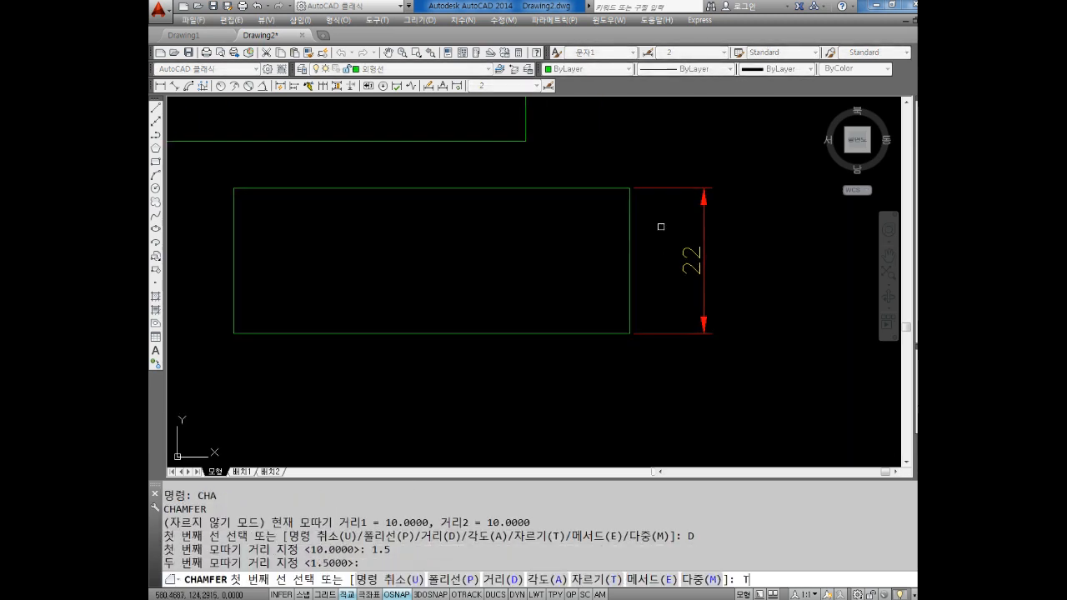
{"action": "key", "text": "Return"}
{"action": "type", "text": "T"}
{"action": "key", "text": "Return"}
{"action": "left_click", "coordinate": [621, 186]}
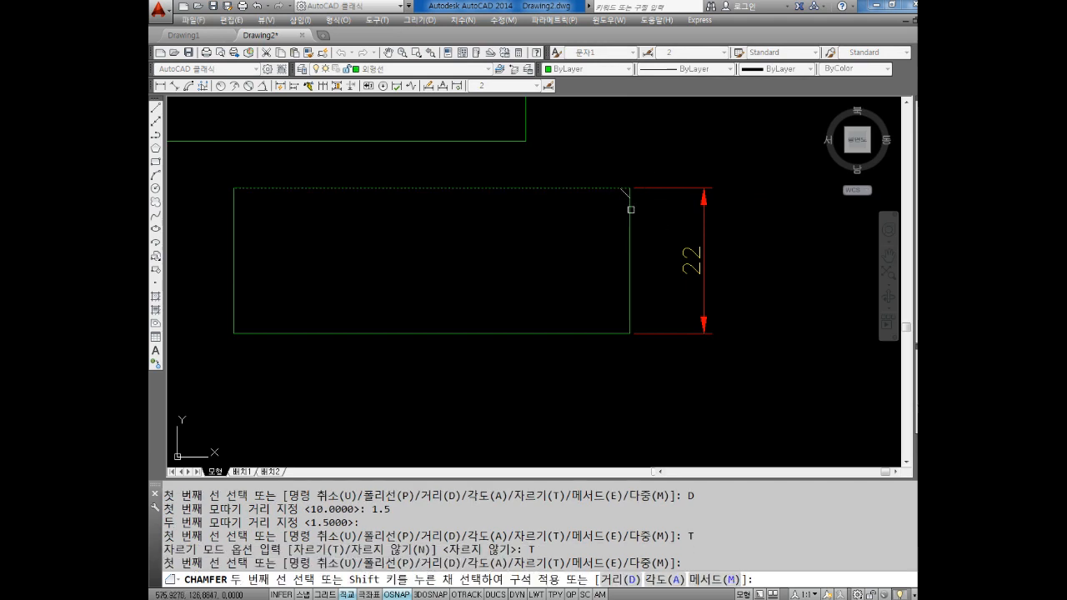
{"action": "left_click", "coordinate": [628, 209]}
{"action": "key", "text": "Return"}
{"action": "left_click", "coordinate": [629, 314]}
{"action": "left_click", "coordinate": [621, 333]}
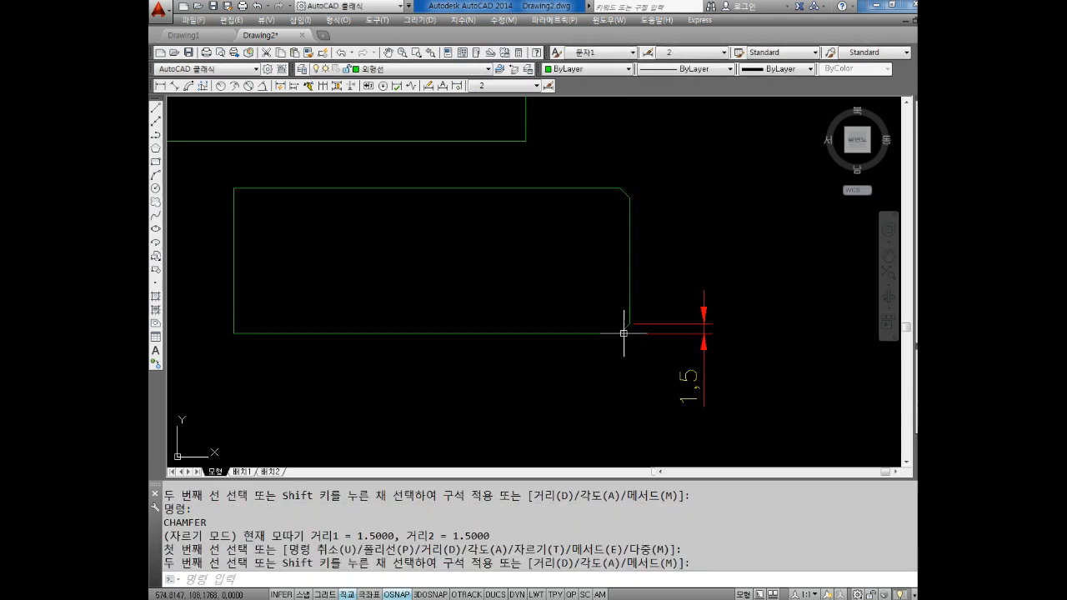
Step: Delete the vertical dimension beside the lower rectangle
{"action": "key", "text": "Escape"}
{"action": "key", "text": "Escape"}
{"action": "key", "text": "Escape"}
{"action": "left_click", "coordinate": [734, 275]}
{"action": "left_click", "coordinate": [694, 359]}
{"action": "key", "text": "Delete"}
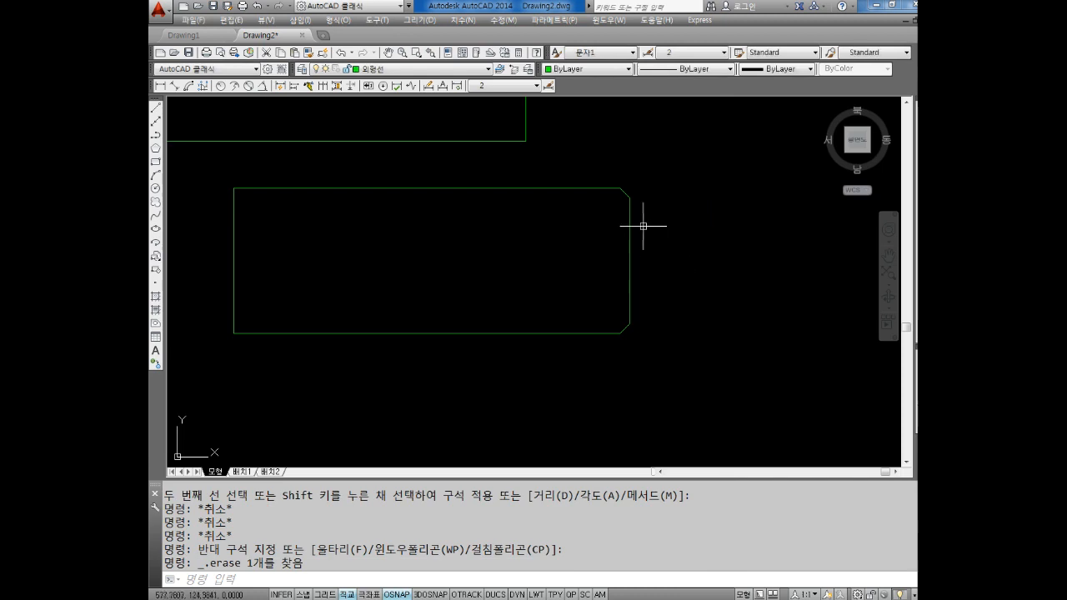
Step: Draw a vertical line connecting the inner ends of the two chamfers
{"action": "key", "text": "Escape"}
{"action": "key", "text": "Escape"}
{"action": "type", "text": "L"}
{"action": "key", "text": "Return"}
{"action": "left_click", "coordinate": [621, 187]}
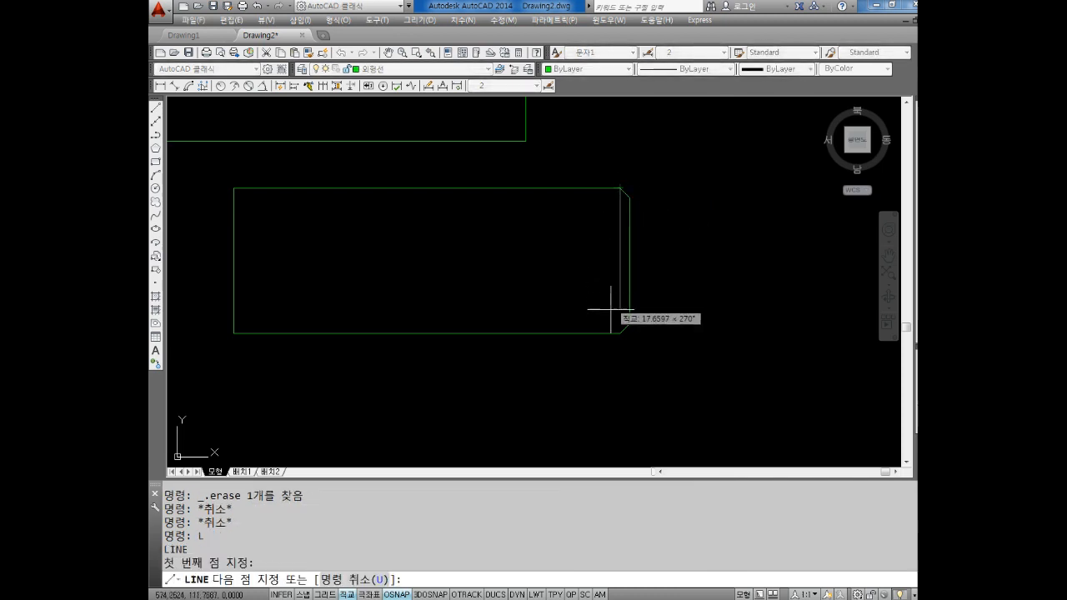
{"action": "key", "text": "Escape"}
{"action": "scroll", "coordinate": [637, 200], "scroll_direction": "up", "scroll_amount": 4}
{"action": "key", "text": "Escape"}
{"action": "key", "text": "Escape"}
{"action": "key", "text": "Escape"}
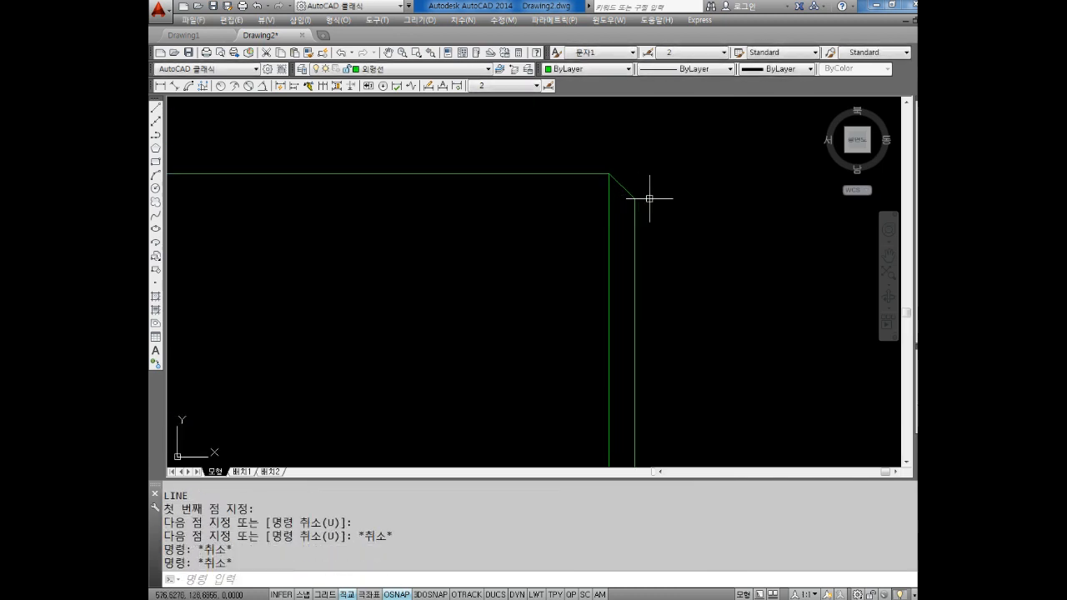
Step: Draw two horizontal lines from the outer chamfer ends leftward into the lower rectangle, stopping short of its left edge
{"action": "type", "text": "L"}
{"action": "key", "text": "Return"}
{"action": "left_click", "coordinate": [635, 198]}
{"action": "scroll", "coordinate": [498, 200], "scroll_direction": "down", "scroll_amount": 4}
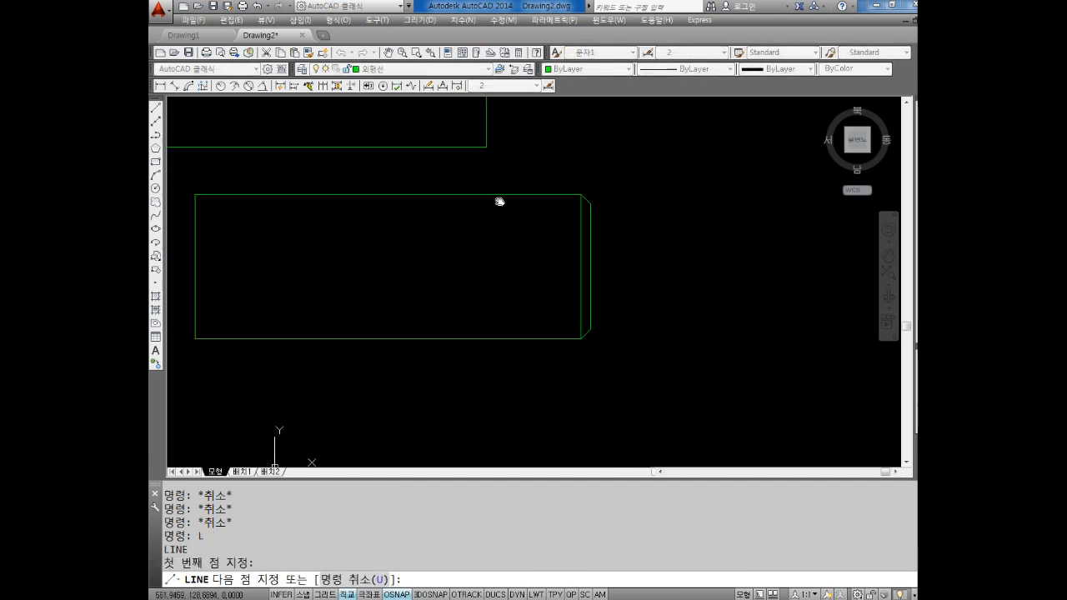
{"action": "left_click", "coordinate": [323, 206]}
{"action": "key", "text": "Escape"}
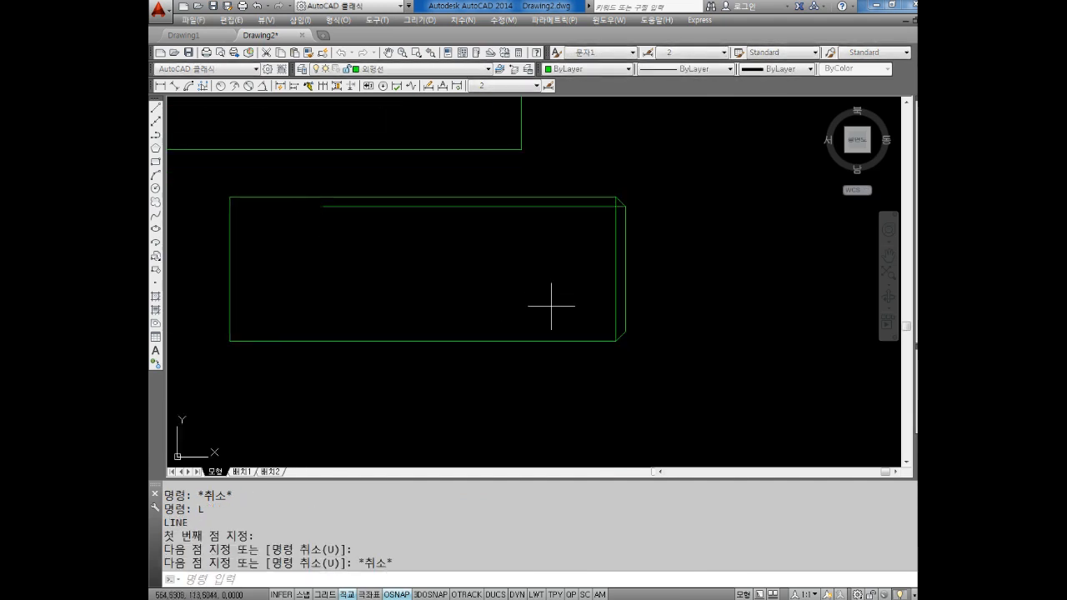
{"action": "key", "text": "Return"}
{"action": "left_click", "coordinate": [624, 331]}
{"action": "left_click", "coordinate": [320, 279]}
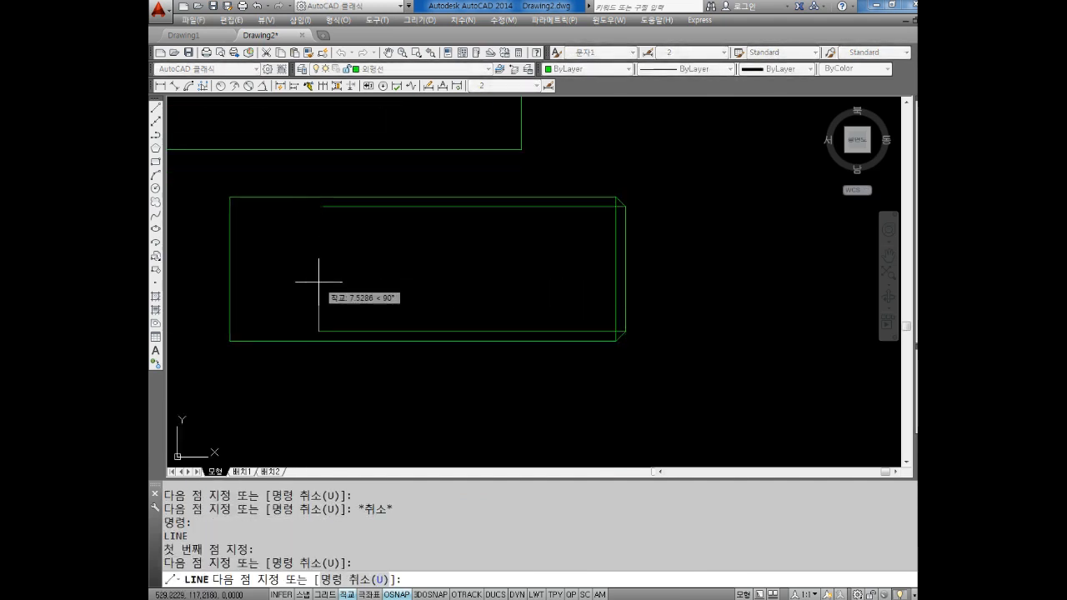
{"action": "key", "text": "Escape"}
{"action": "key", "text": "Escape"}
{"action": "middle_click_drag", "start_coordinate": [341, 259], "coordinate": [347, 261]}
{"action": "key", "text": "Escape"}
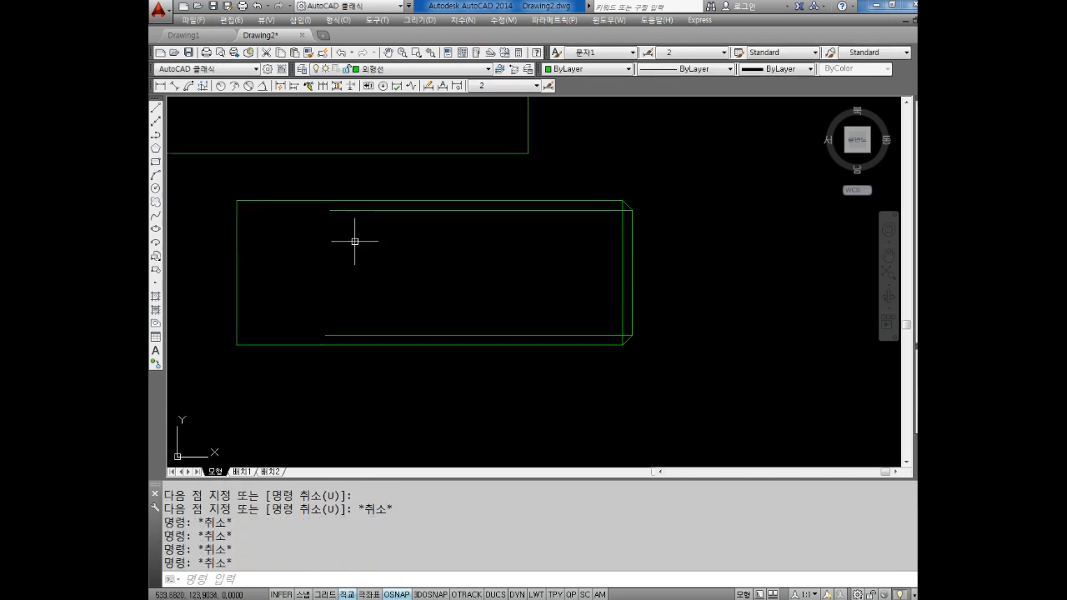
Step: Draw a vertical line through the chamfered rectangle, crossing both inner horizontal lines near their left ends and extending past both edges
{"action": "type", "text": "l"}
{"action": "key", "text": "Return"}
{"action": "left_click", "coordinate": [358, 187]}
{"action": "left_click", "coordinate": [351, 375]}
{"action": "key", "text": "Escape"}
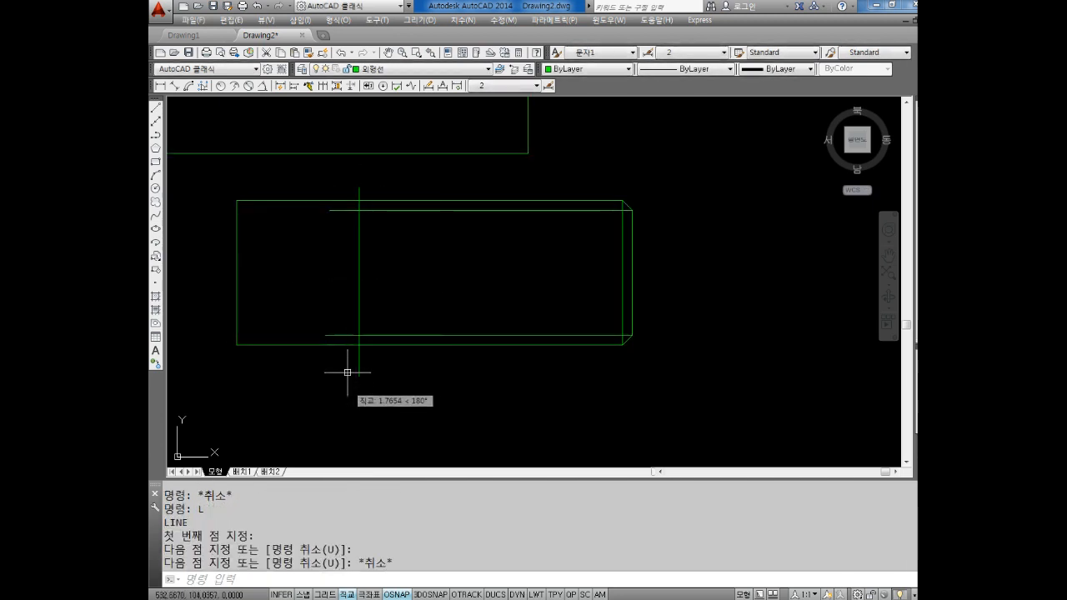
{"action": "key", "text": "Escape"}
Step: Trim the vertical line's overhangs to the rectangle's outline and cut both inner horizontal lines back to that vertical line
{"action": "type", "text": "tr"}
{"action": "key", "text": "Return"}
{"action": "left_click", "coordinate": [380, 170]}
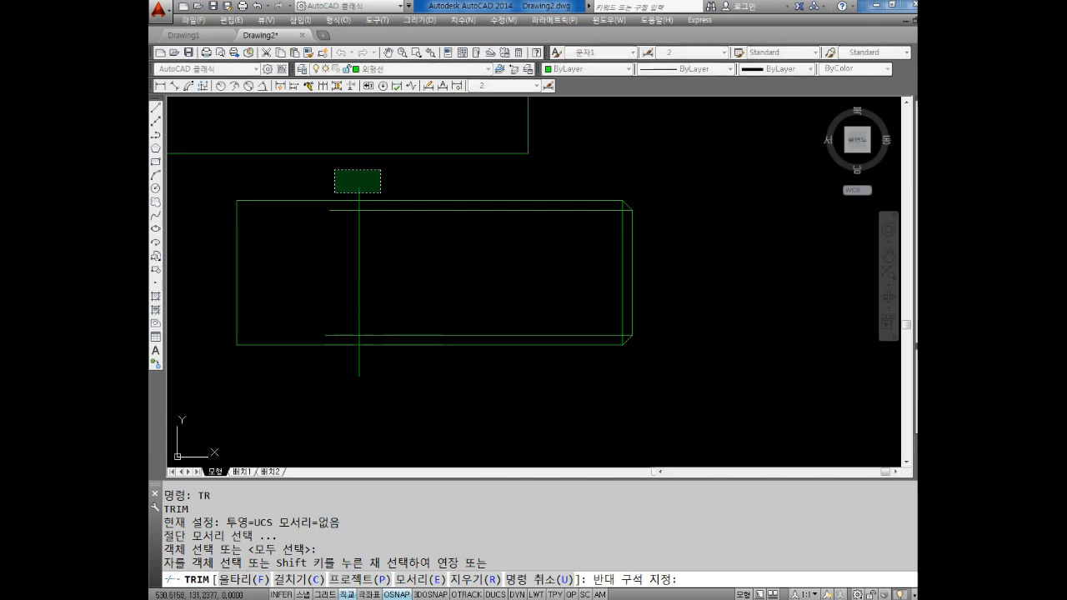
{"action": "left_click", "coordinate": [335, 194]}
{"action": "left_click", "coordinate": [340, 210]}
{"action": "left_click", "coordinate": [345, 337]}
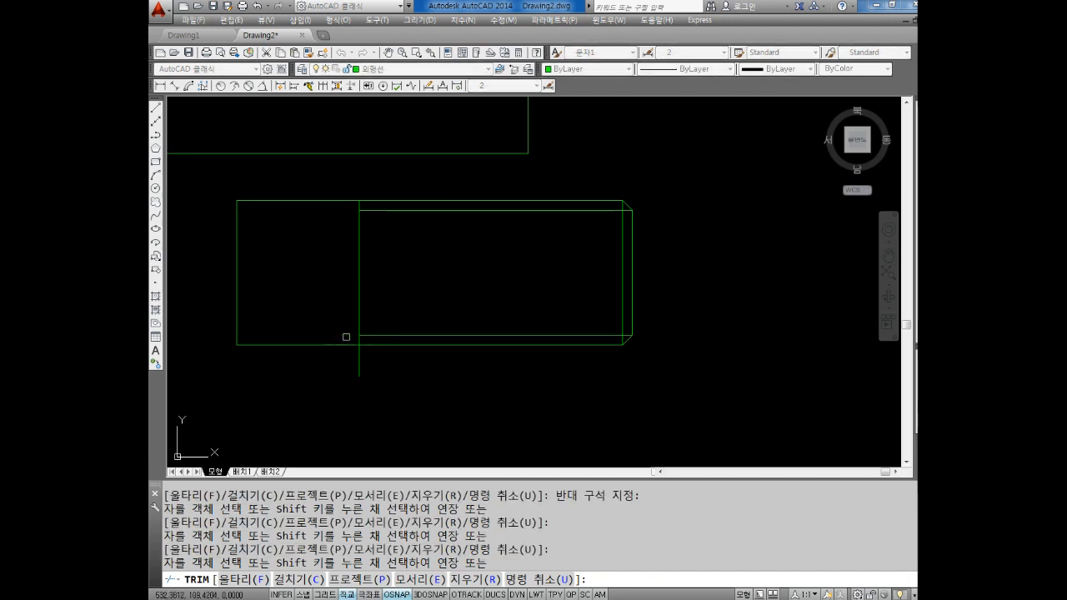
{"action": "left_click", "coordinate": [367, 365]}
{"action": "left_click", "coordinate": [346, 376]}
{"action": "key", "text": "Escape"}
{"action": "key", "text": "Escape"}
{"action": "middle_click_drag", "start_coordinate": [427, 241], "coordinate": [428, 238]}
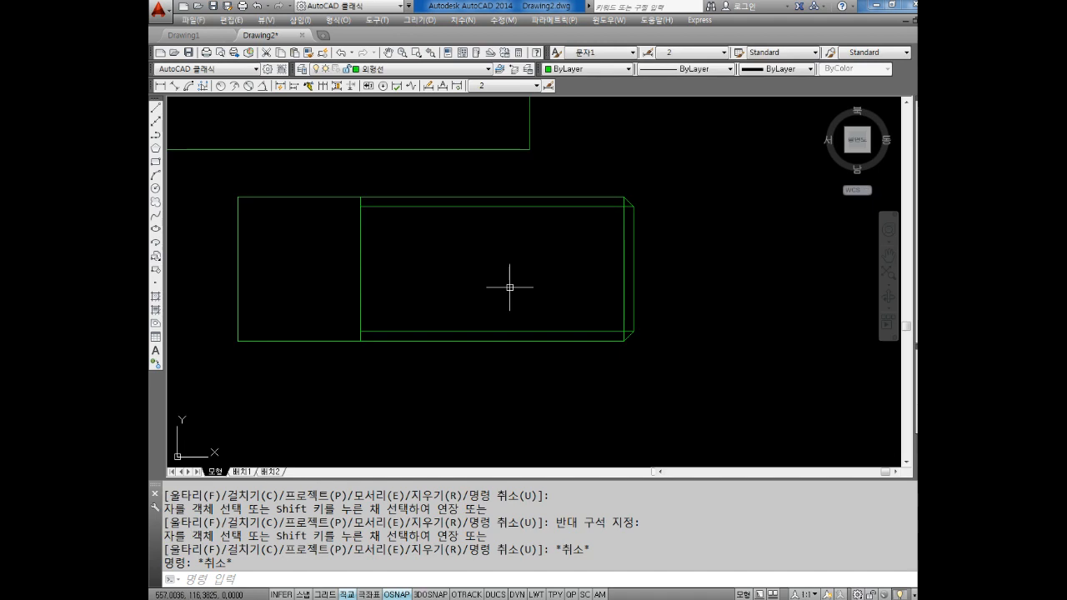
Step: Add a vertical linear dimension for the height of the third triangle, with its dimension line placed near the second triangle's left side
{"action": "scroll", "coordinate": [494, 253], "scroll_direction": "down", "scroll_amount": 4}
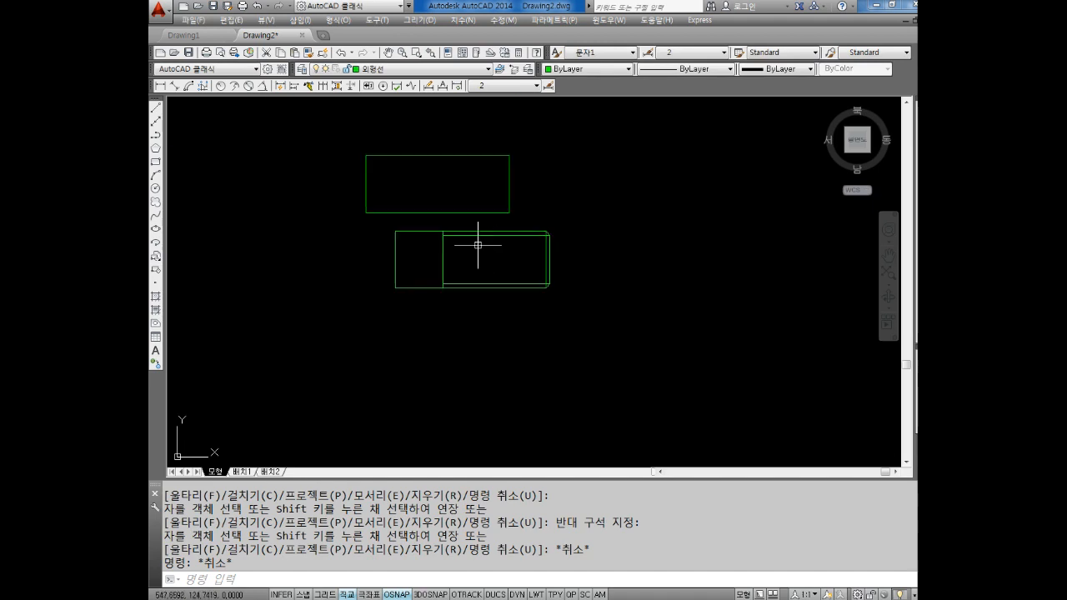
{"action": "middle_click_drag", "start_coordinate": [476, 245], "coordinate": [516, 299]}
{"action": "scroll", "coordinate": [466, 266], "scroll_direction": "down", "scroll_amount": 2}
{"action": "mouse_move", "coordinate": [178, 196]}
{"action": "middle_mouse_down"}
{"action": "mouse_move", "coordinate": [285, 215]}
{"action": "mouse_move", "coordinate": [369, 196]}
{"action": "middle_mouse_up"}
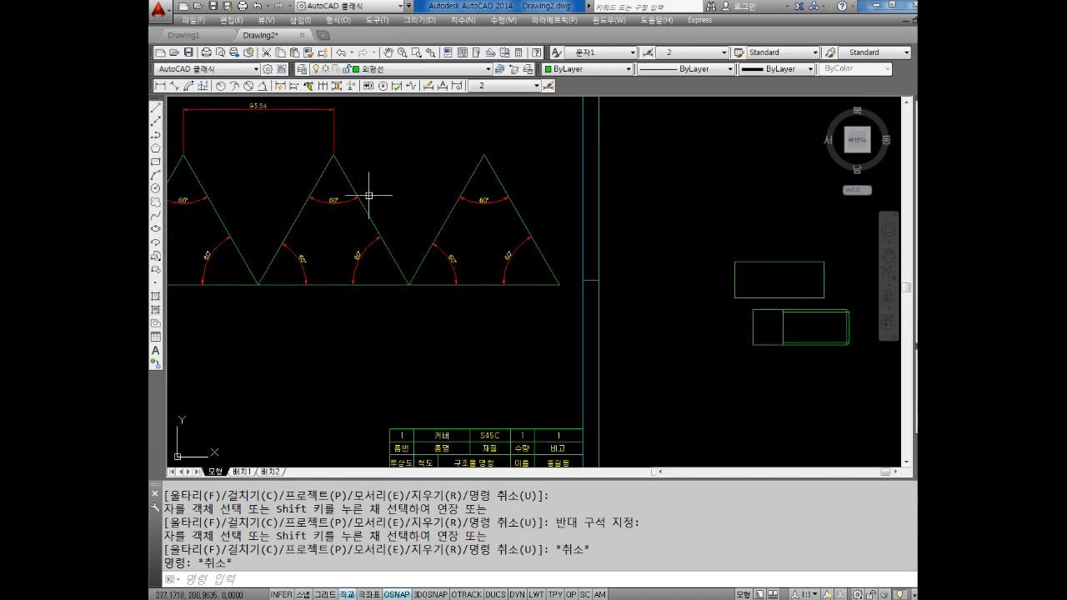
{"action": "key", "text": "Escape"}
{"action": "key", "text": "Escape"}
{"action": "left_click", "coordinate": [162, 87]}
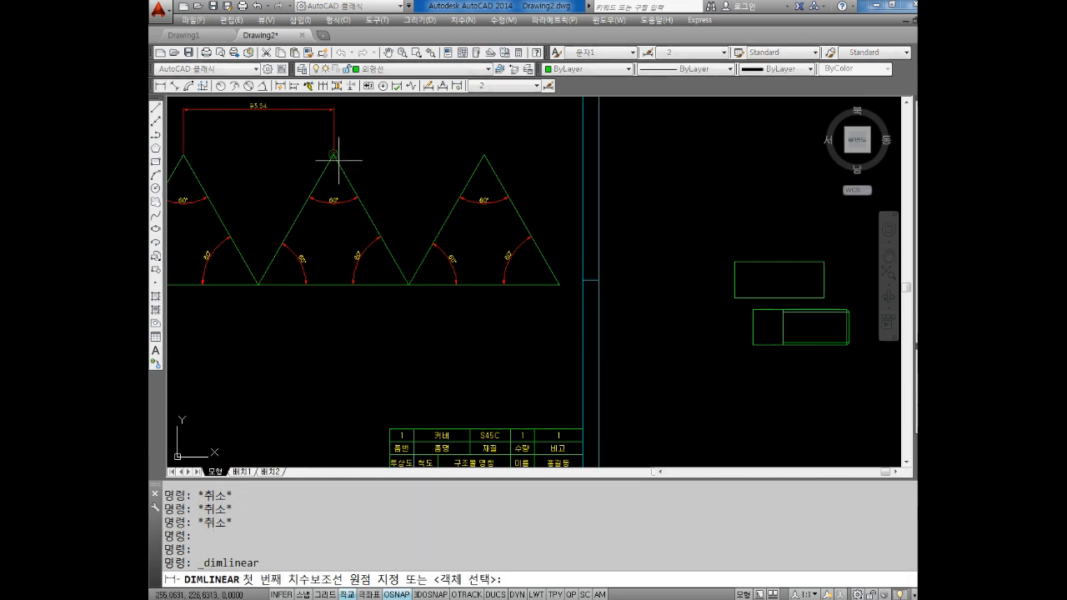
{"action": "left_click", "coordinate": [409, 285]}
{"action": "left_click", "coordinate": [484, 155]}
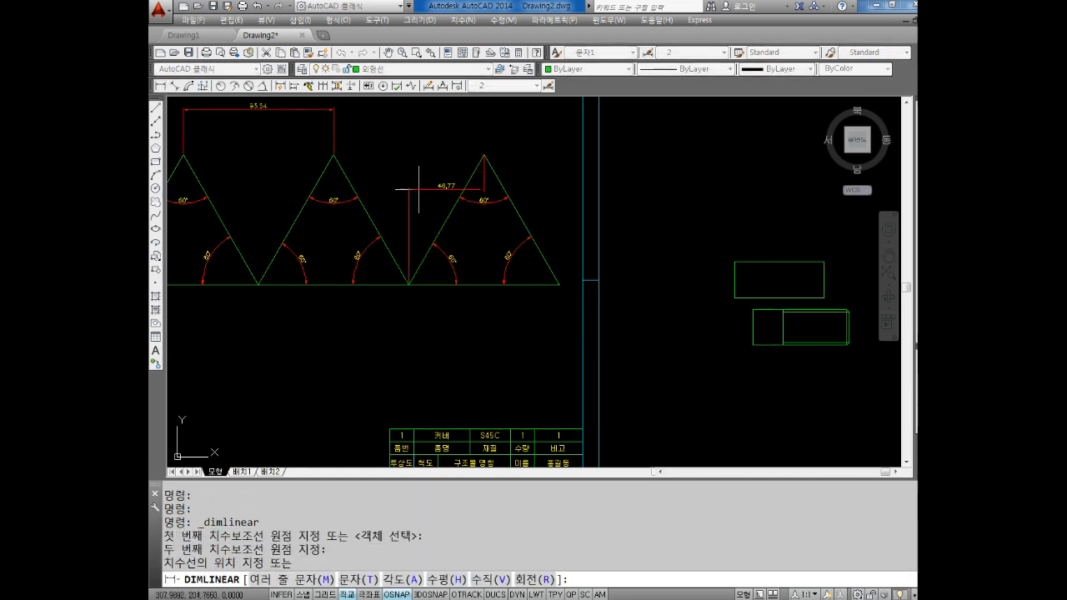
{"action": "left_click", "coordinate": [268, 204]}
{"action": "key", "text": "Escape"}
{"action": "key", "text": "Escape"}
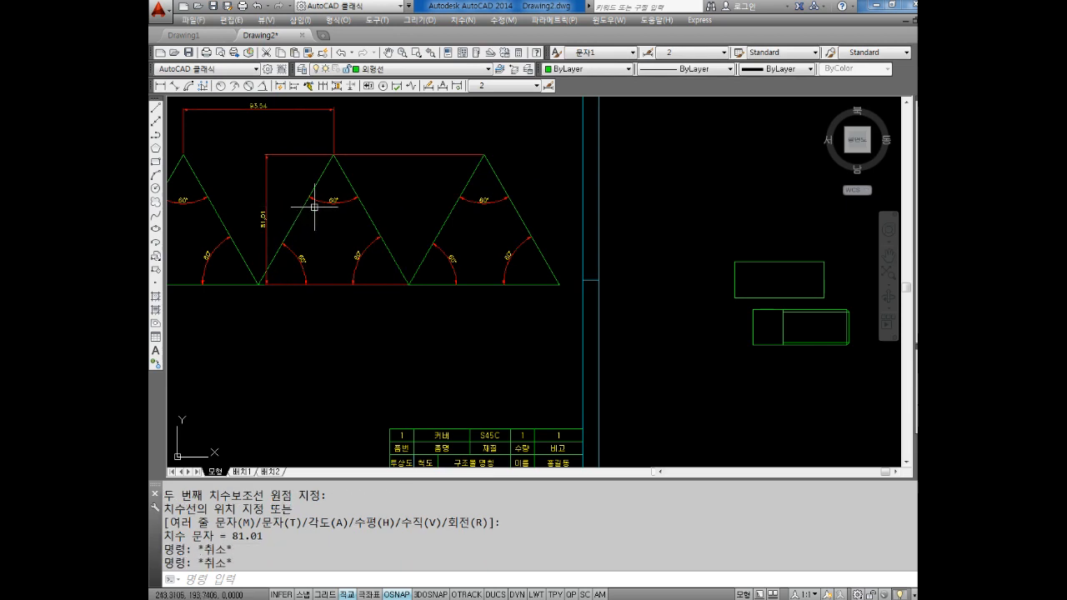
{"action": "middle_click_drag", "start_coordinate": [680, 287], "coordinate": [575, 266]}
{"action": "scroll", "coordinate": [735, 306], "scroll_direction": "up", "scroll_amount": 4}
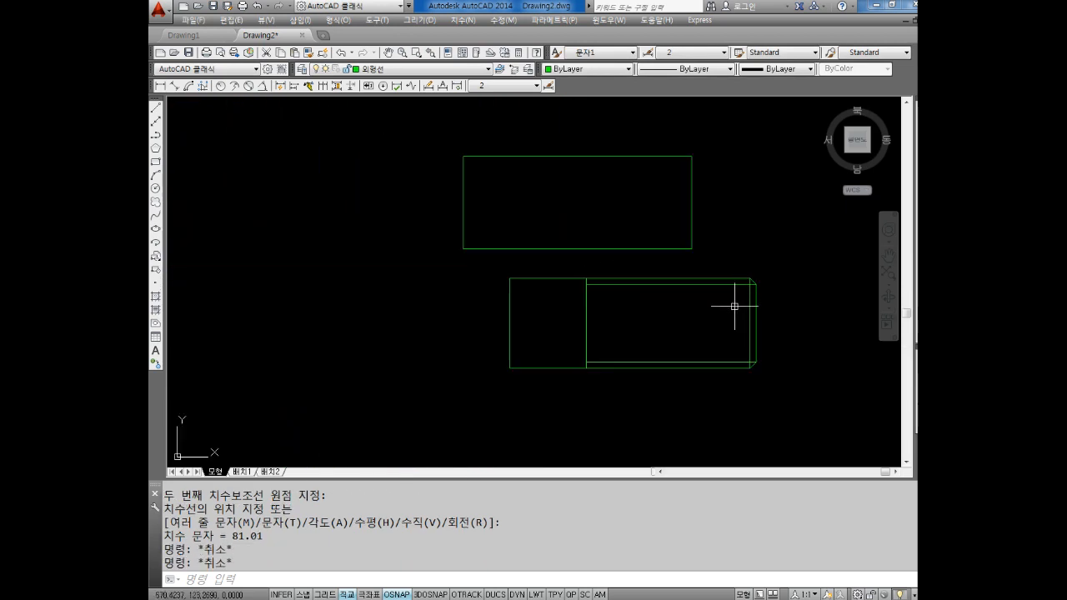
{"action": "scroll", "coordinate": [742, 317], "scroll_direction": "down", "scroll_amount": 4}
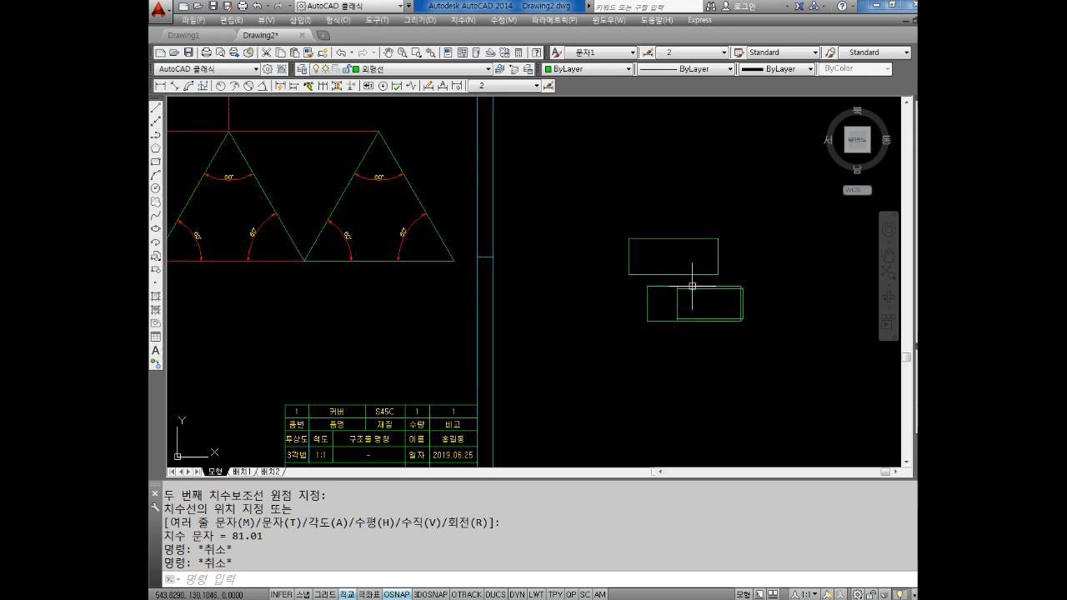
{"action": "scroll", "coordinate": [695, 294], "scroll_direction": "up", "scroll_amount": 4}
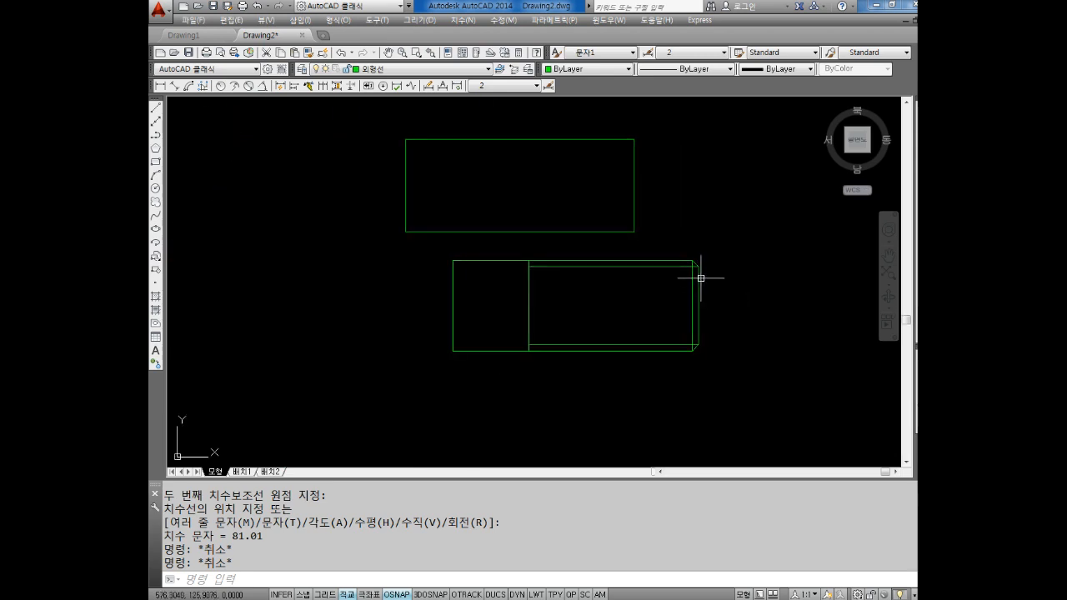
{"action": "scroll", "coordinate": [701, 283], "scroll_direction": "up", "scroll_amount": 3}
{"action": "scroll", "coordinate": [686, 285], "scroll_direction": "down", "scroll_amount": 3}
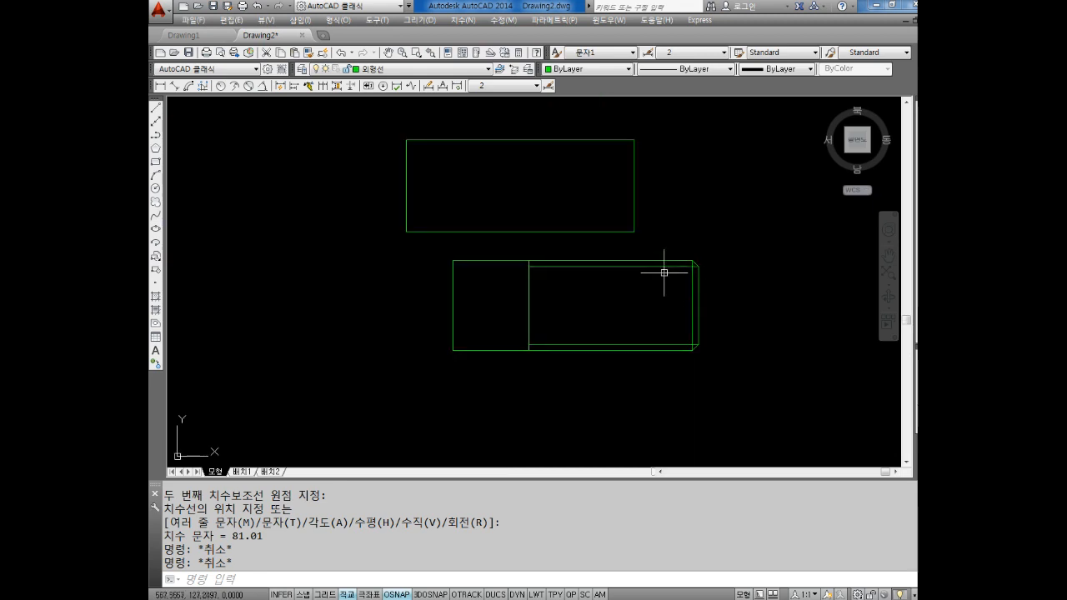
{"action": "scroll", "coordinate": [417, 273], "scroll_direction": "down", "scroll_amount": 3}
{"action": "key", "text": "Escape"}
{"action": "key", "text": "Escape"}
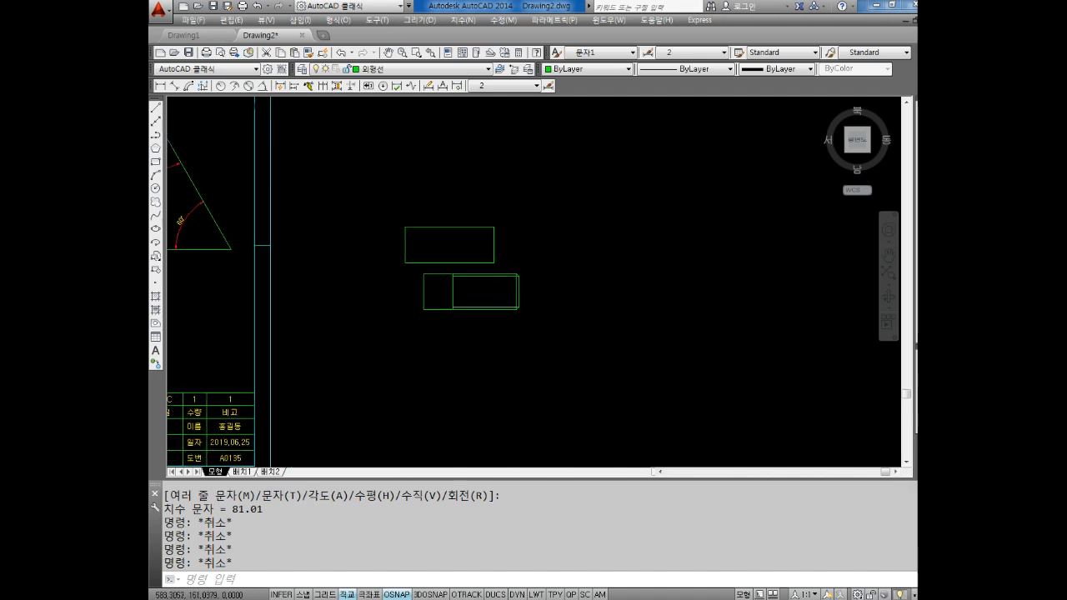
{"action": "scroll", "coordinate": [532, 242], "scroll_direction": "up", "scroll_amount": 4}
Step: Switch to the Notepad notes and add P1.5 with 0.89 beneath it, below the pitch definition
{"action": "key", "text": "alt+Tab"}
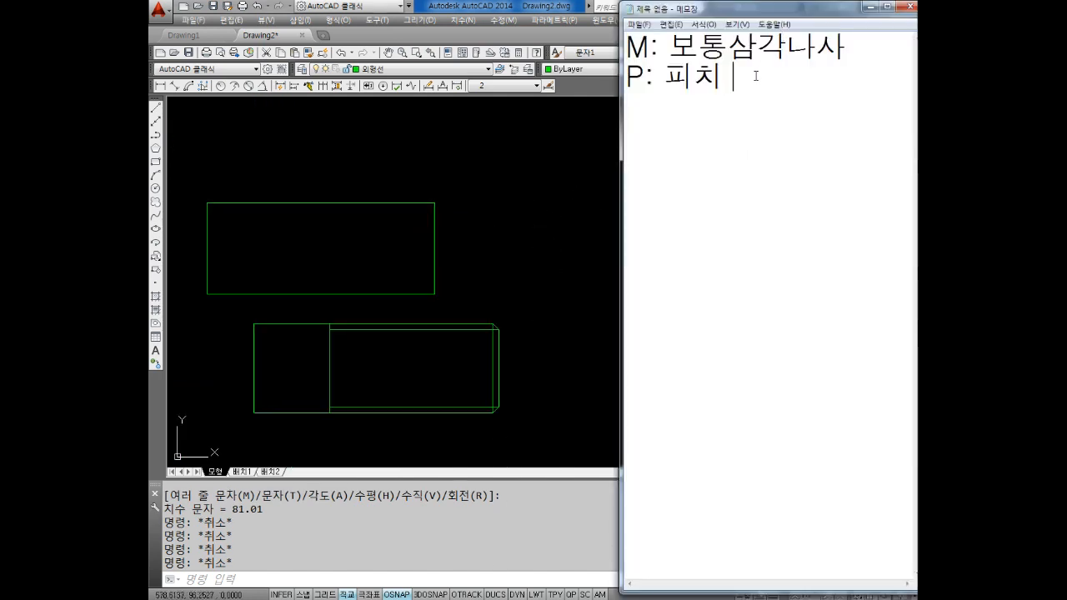
{"action": "type", "text": "ㅔ"}
{"action": "type", "text": "P1.5"}
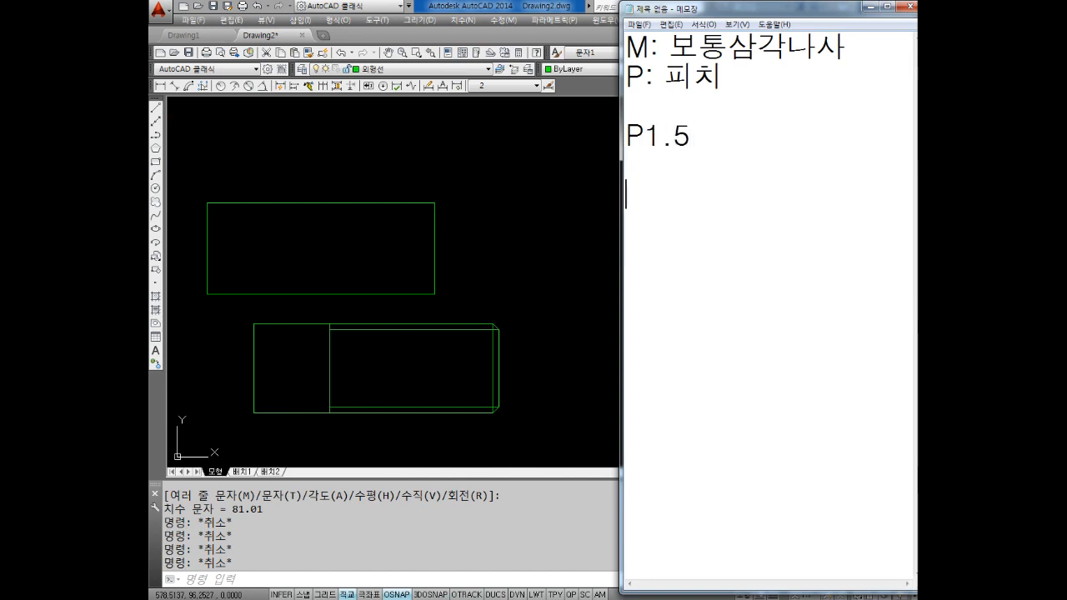
{"action": "key", "text": "Return"}
{"action": "key", "text": "Return"}
{"action": "type", "text": "0.89 "}
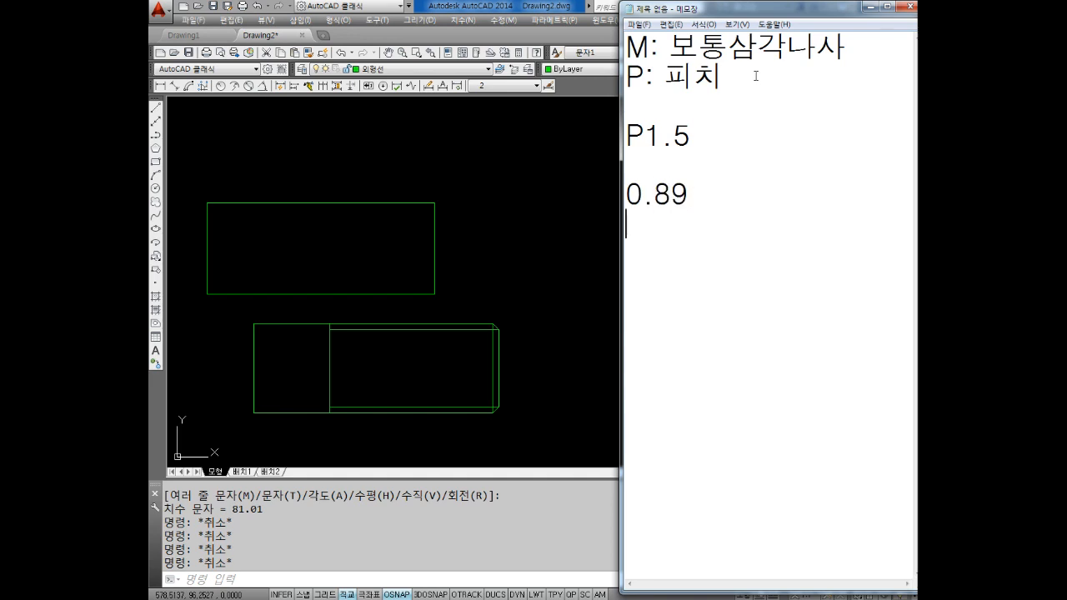
Step: Add a P2 entry with 1.19 =1.2 beneath it, and append =0.9 to the 0.89 line
{"action": "type", "text": "P"}
{"action": "key", "text": "Return"}
{"action": "type", "text": "2"}
{"action": "type", "text": "1.19 "}
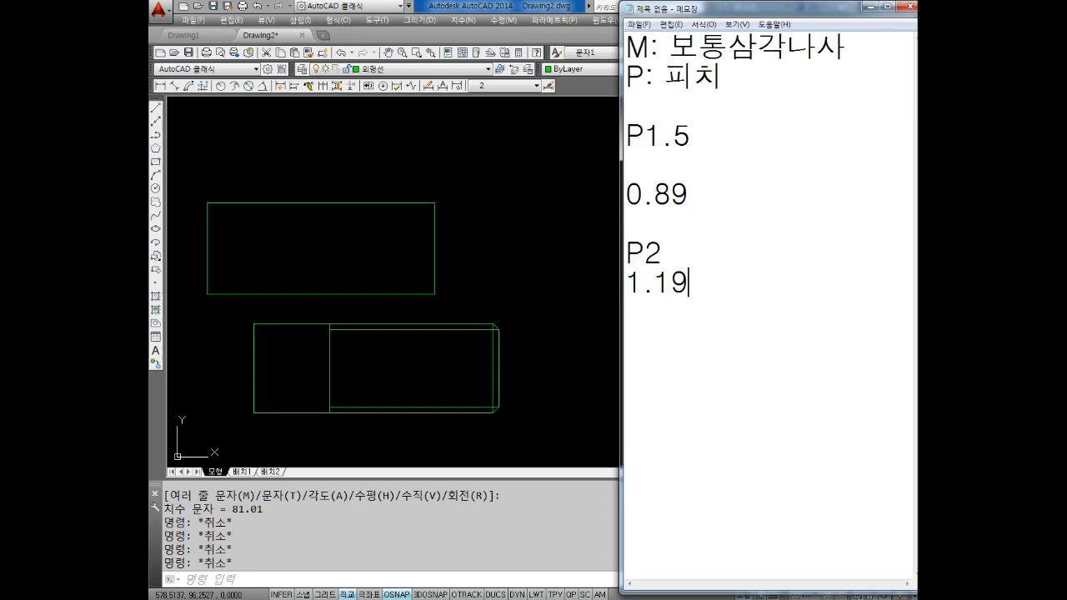
{"action": "type", "text": "=1.2"}
{"action": "type", "text": " =0"}
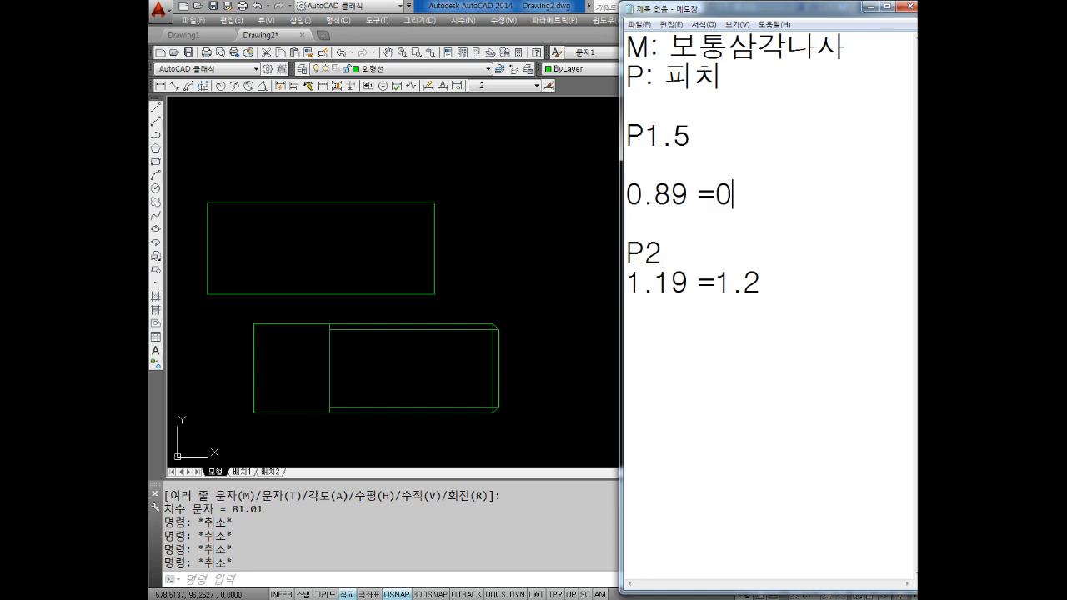
{"action": "type", "text": ".9"}
{"action": "left_click", "coordinate": [431, 356]}
{"action": "scroll", "coordinate": [459, 359], "scroll_direction": "up", "scroll_amount": 5}
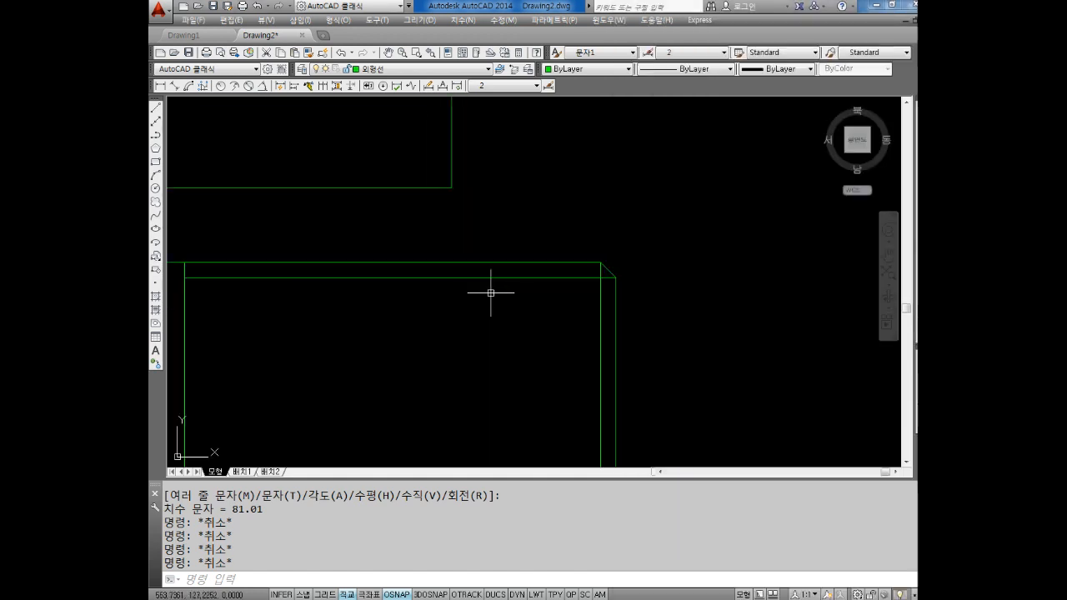
{"action": "key", "text": "Escape"}
{"action": "key", "text": "Escape"}
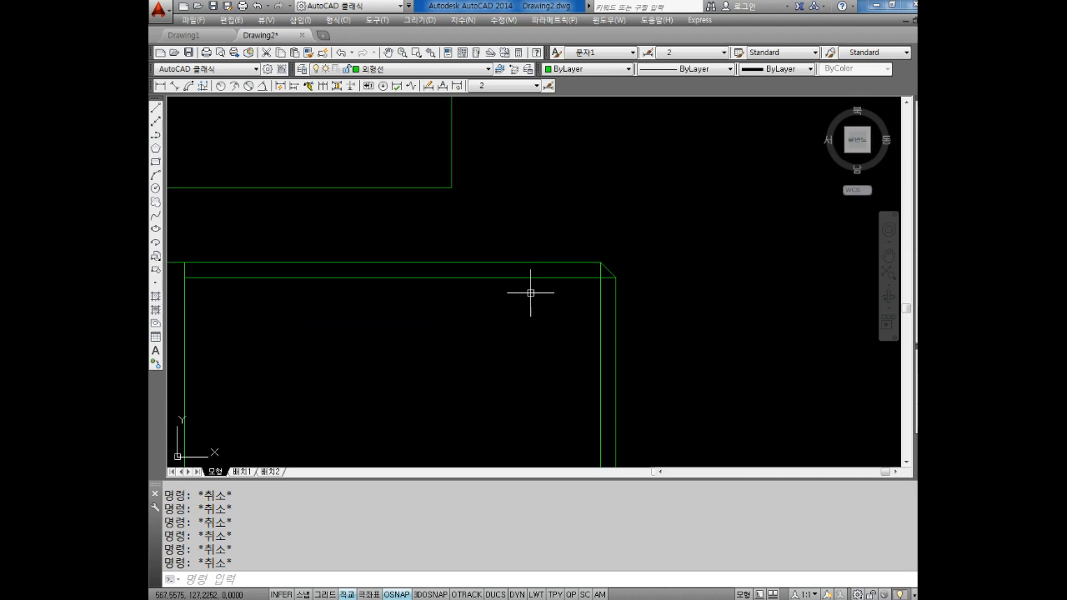
{"action": "type", "text": "o"}
{"action": "key", "text": "Return"}
{"action": "type", "text": "0."}
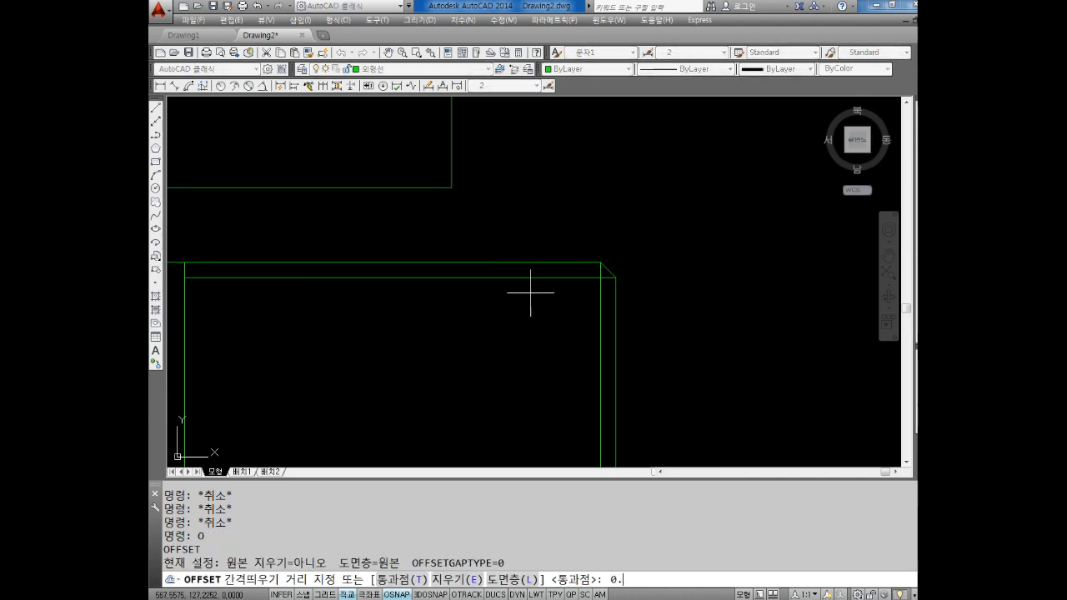
{"action": "type", "text": "9"}
{"action": "key", "text": "Return"}
{"action": "left_click", "coordinate": [493, 263]}
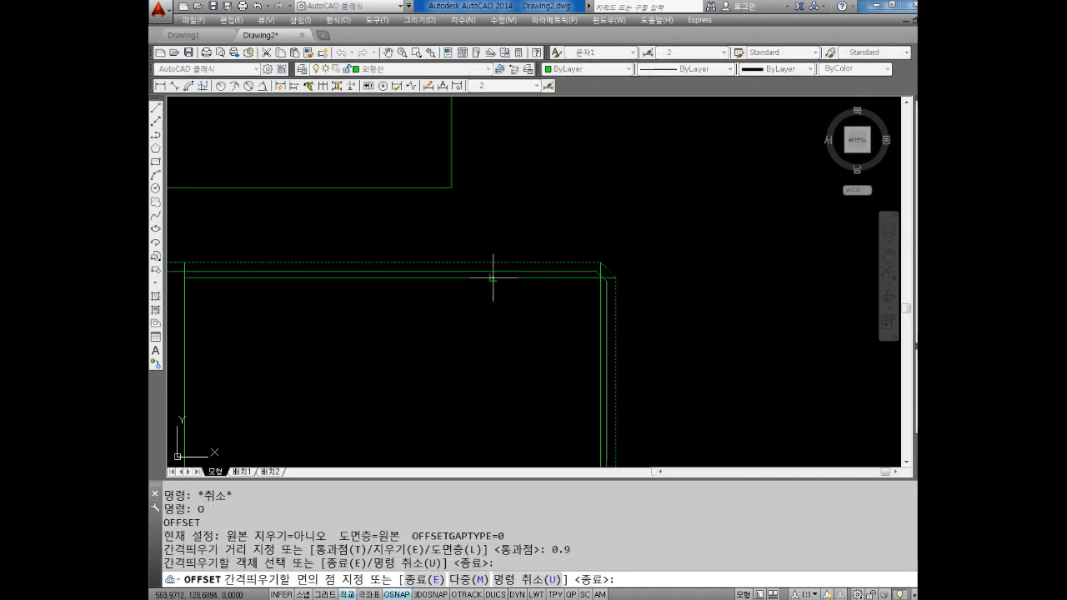
{"action": "key", "text": "Escape"}
{"action": "key", "text": "Escape"}
{"action": "key", "text": "Escape"}
Step: Explode the chamfered rectangle's outline into separate lines
{"action": "middle_click_drag", "start_coordinate": [652, 314], "coordinate": [662, 274]}
{"action": "key", "text": "Escape"}
{"action": "type", "text": "x"}
{"action": "key", "text": "Return"}
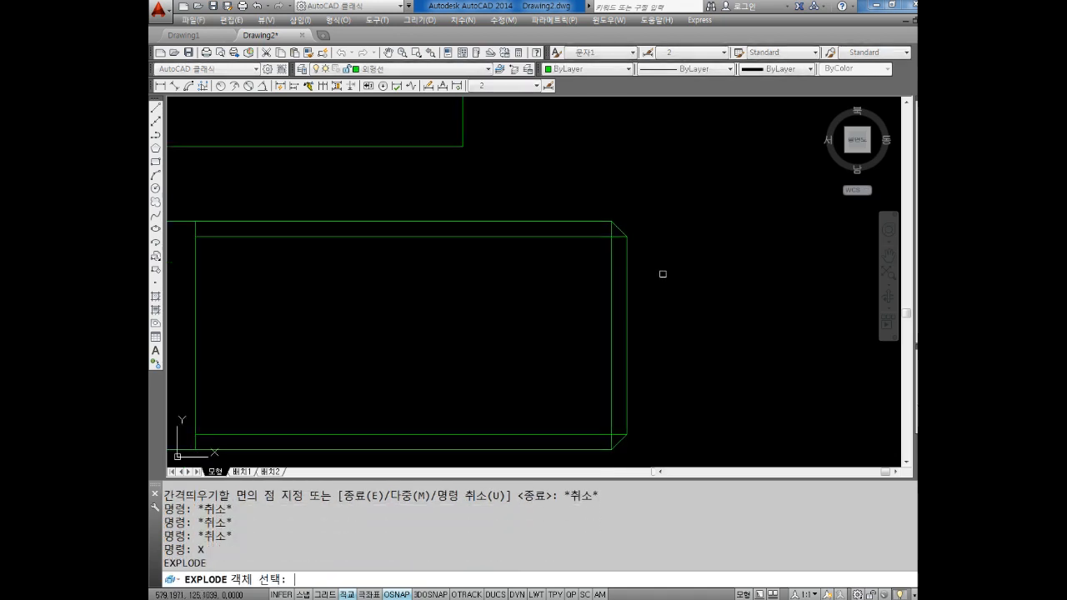
{"action": "left_click", "coordinate": [641, 296]}
{"action": "left_click", "coordinate": [619, 331]}
Step: Offset the upper and lower edges of the chamfered rectangle inward by 0.9
{"action": "scroll", "coordinate": [555, 255], "scroll_direction": "up", "scroll_amount": 3}
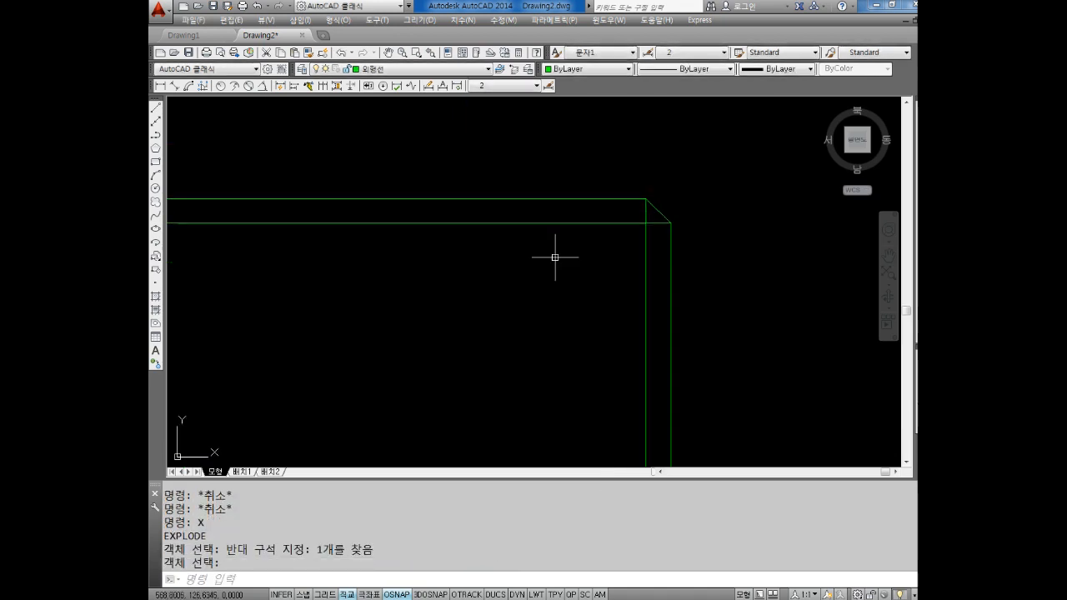
{"action": "key", "text": "Escape"}
{"action": "key", "text": "Escape"}
{"action": "type", "text": "o"}
{"action": "key", "text": "Return"}
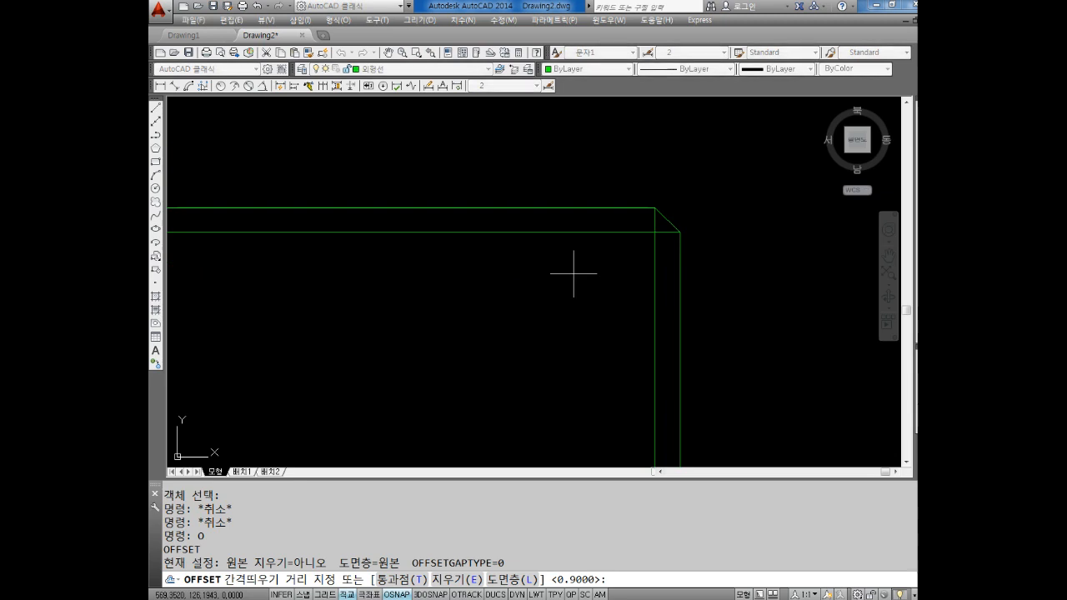
{"action": "key", "text": "Return"}
{"action": "left_click", "coordinate": [586, 208]}
{"action": "left_click", "coordinate": [589, 224]}
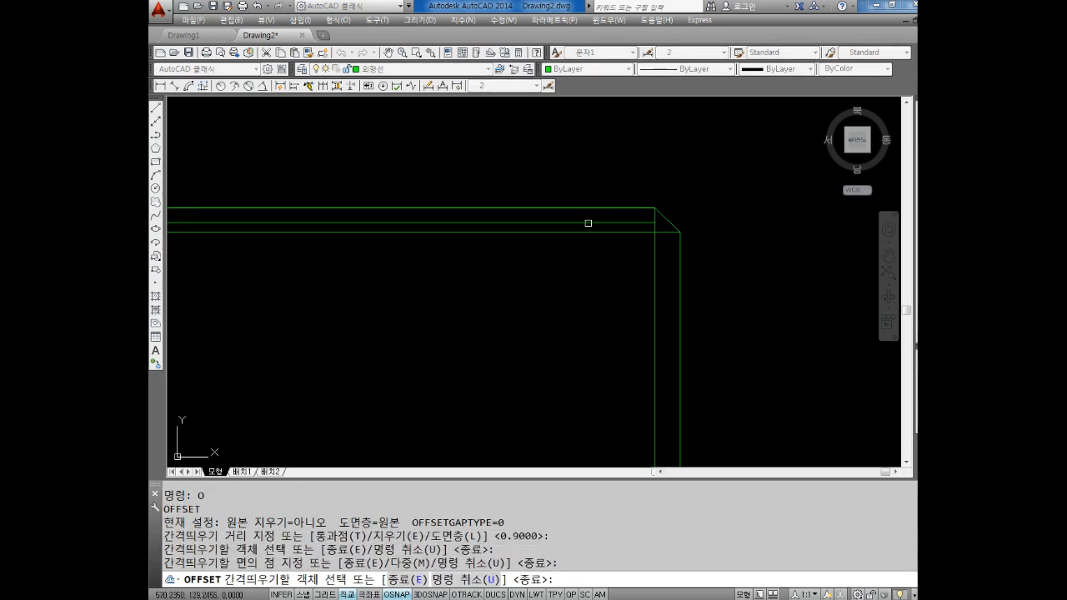
{"action": "middle_click_drag", "start_coordinate": [588, 224], "coordinate": [603, 118]}
{"action": "scroll", "coordinate": [611, 309], "scroll_direction": "down", "scroll_amount": 1}
{"action": "left_click", "coordinate": [615, 394]}
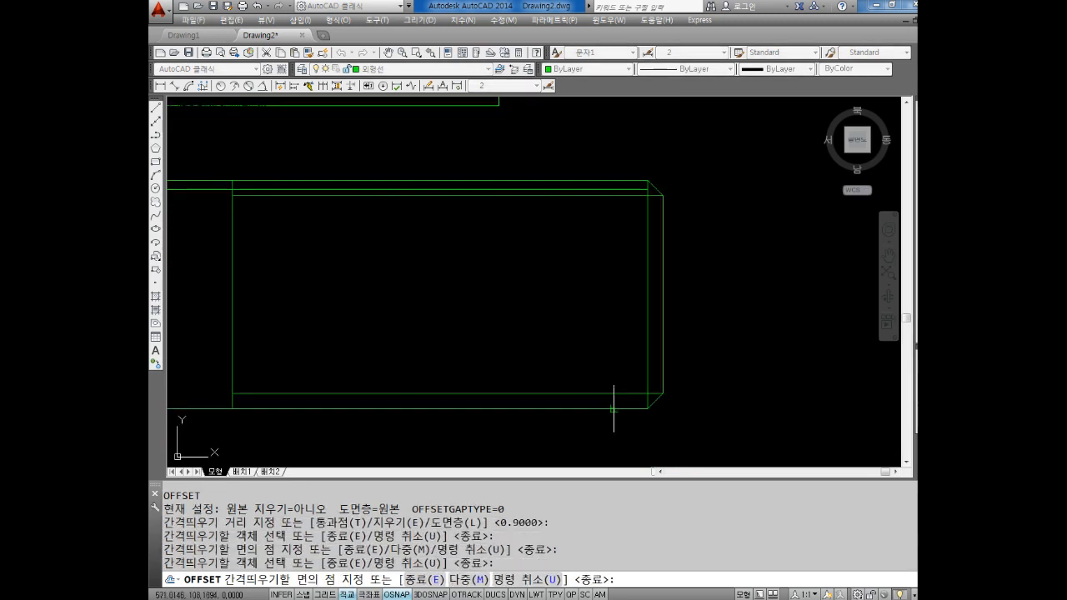
{"action": "left_click", "coordinate": [613, 384]}
{"action": "scroll", "coordinate": [600, 163], "scroll_direction": "up", "scroll_amount": 2}
{"action": "key", "text": "Escape"}
{"action": "key", "text": "Escape"}
Step: Extend the upper offset line to the upper chamfer edge
{"action": "type", "text": "ex"}
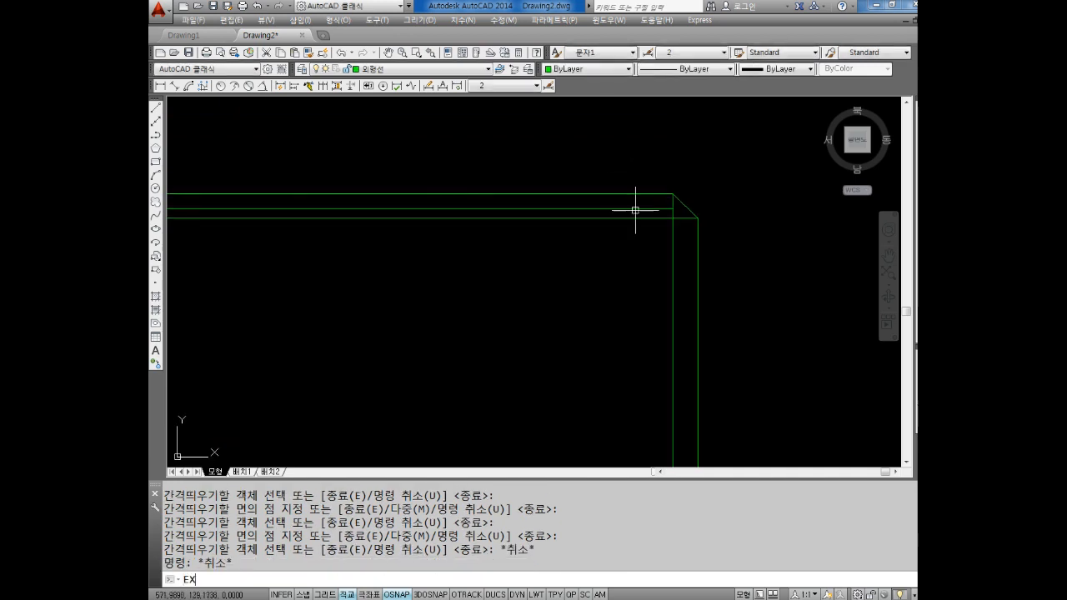
{"action": "key", "text": "Return"}
{"action": "left_click", "coordinate": [686, 207]}
{"action": "key", "text": "Return"}
{"action": "left_click", "coordinate": [657, 208]}
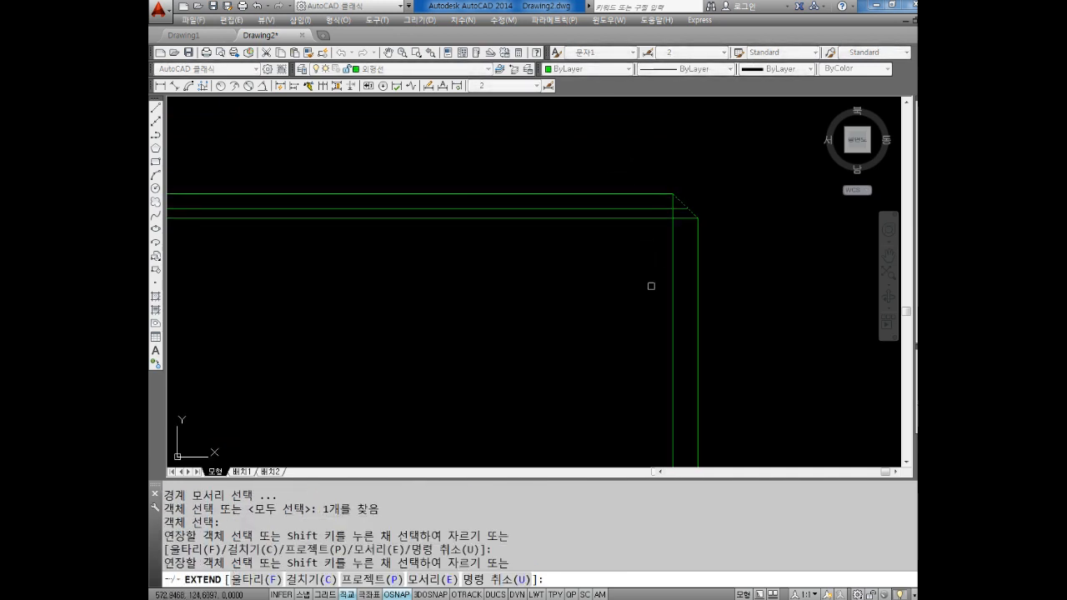
Step: Extend the lower offset line to the lower chamfer edge
{"action": "scroll", "coordinate": [650, 365], "scroll_direction": "down", "scroll_amount": 1}
{"action": "scroll", "coordinate": [658, 401], "scroll_direction": "up", "scroll_amount": 1}
{"action": "left_click", "coordinate": [667, 387]}
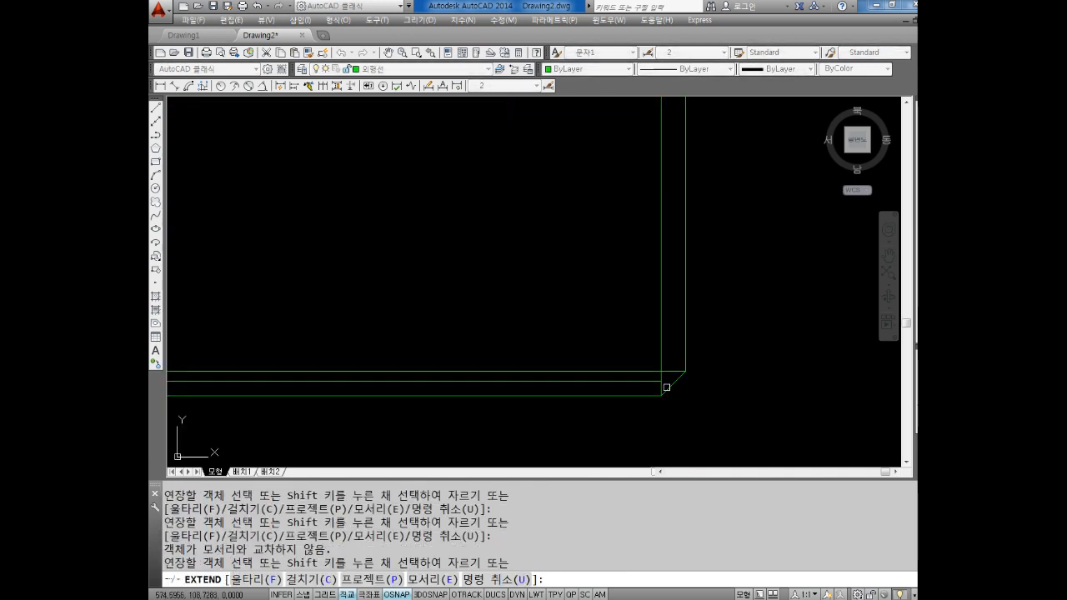
{"action": "key", "text": "Escape"}
{"action": "key", "text": "Escape"}
{"action": "key", "text": "Return"}
{"action": "left_click", "coordinate": [668, 388]}
{"action": "key", "text": "Return"}
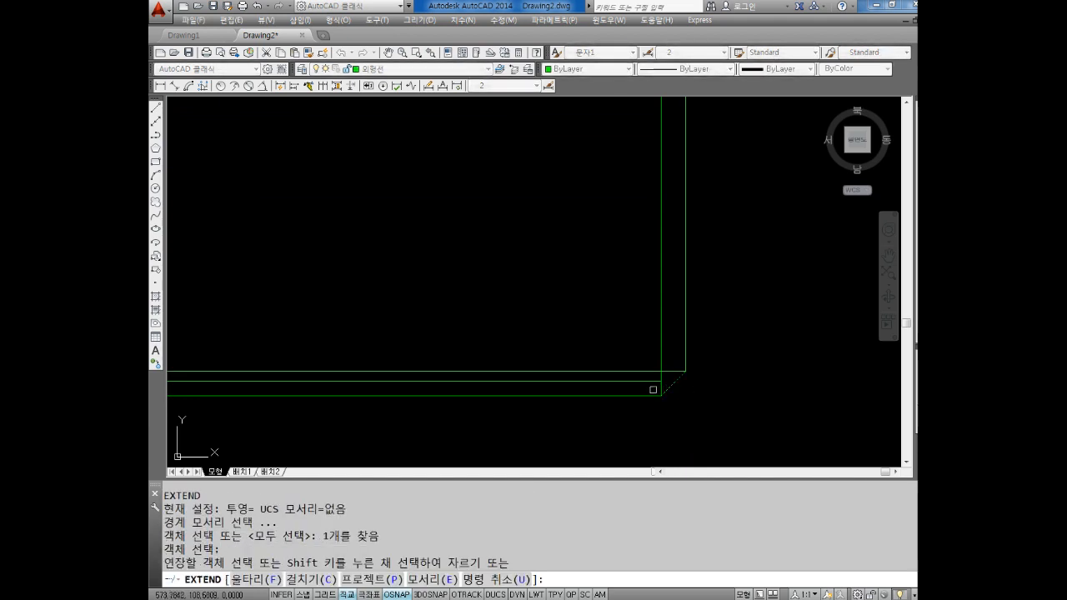
{"action": "left_click", "coordinate": [651, 385]}
{"action": "key", "text": "Escape"}
Step: Erase the two original inner horizontal lines that start at the outer chamfer ends
{"action": "left_click", "coordinate": [625, 369]}
{"action": "key", "text": "Delete"}
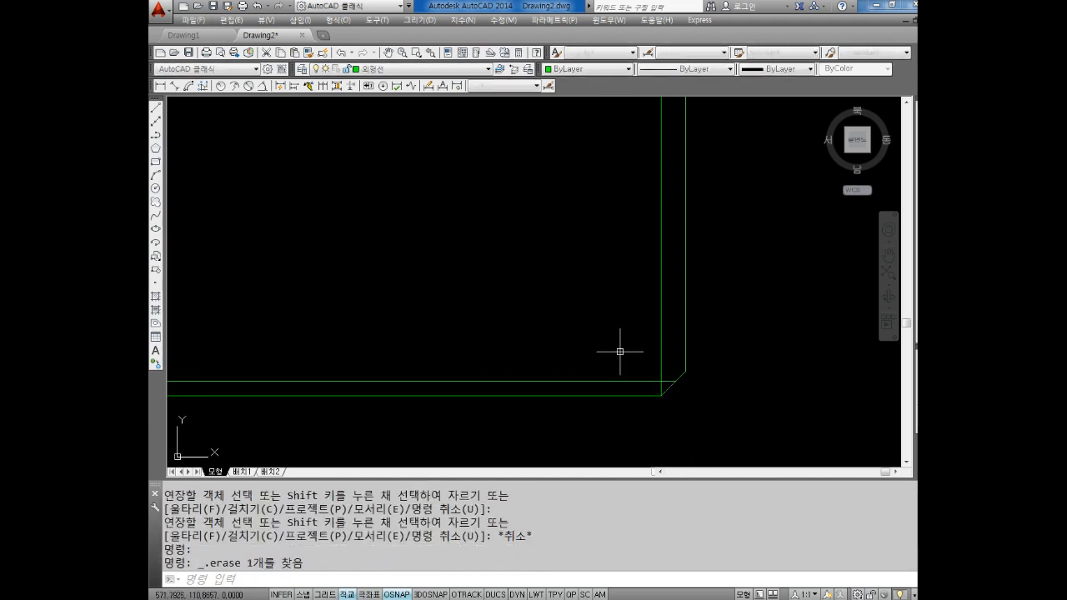
{"action": "scroll", "coordinate": [620, 350], "scroll_direction": "down", "scroll_amount": 2}
{"action": "scroll", "coordinate": [631, 192], "scroll_direction": "up", "scroll_amount": 2}
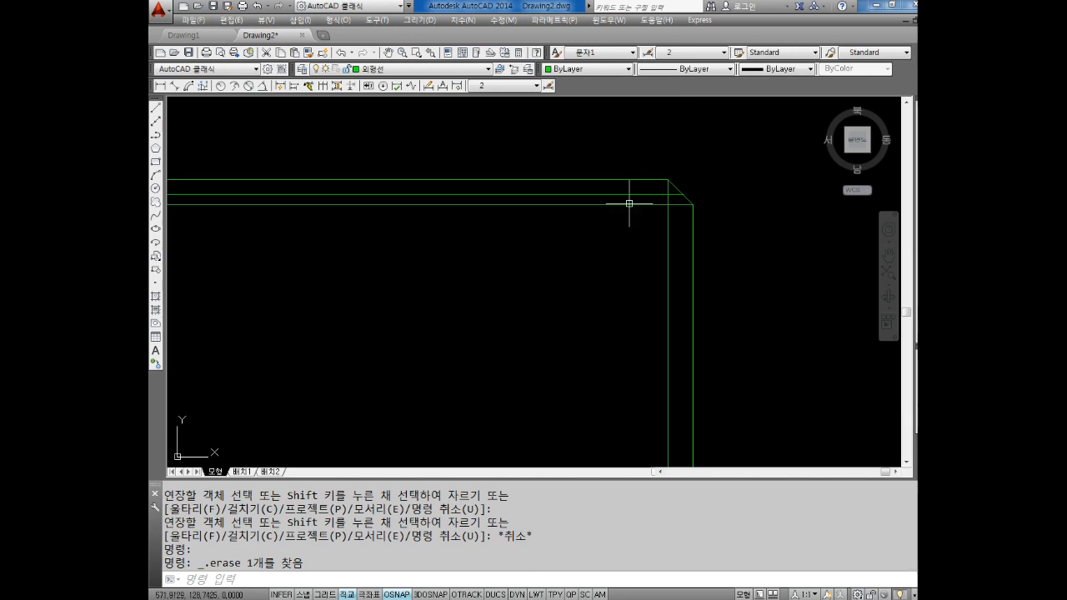
{"action": "left_click", "coordinate": [619, 202]}
{"action": "key", "text": "Delete"}
Step: Trim both offset lines back to the vertical line that marks the end of the thread
{"action": "scroll", "coordinate": [591, 241], "scroll_direction": "down", "scroll_amount": 2}
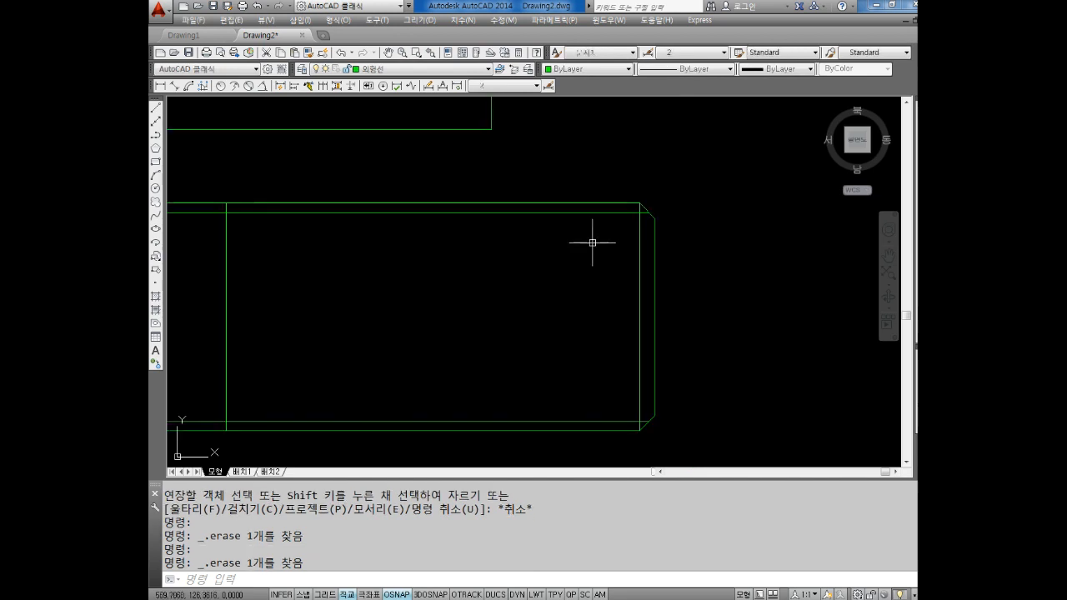
{"action": "scroll", "coordinate": [489, 233], "scroll_direction": "up", "scroll_amount": 1}
{"action": "key", "text": "Escape"}
{"action": "type", "text": "tr"}
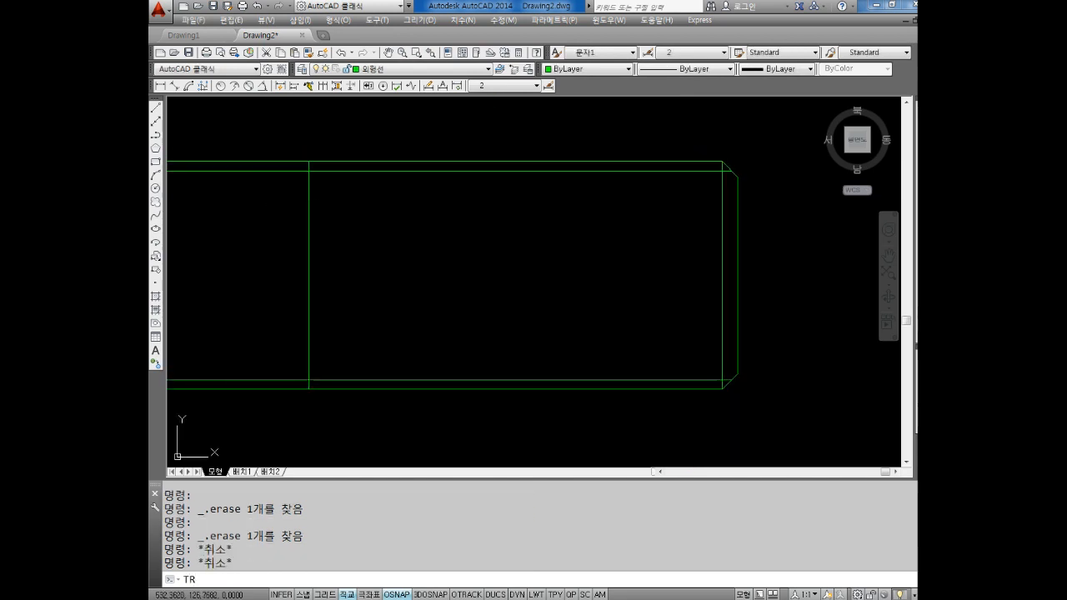
{"action": "key", "text": "Return"}
{"action": "left_click", "coordinate": [280, 386]}
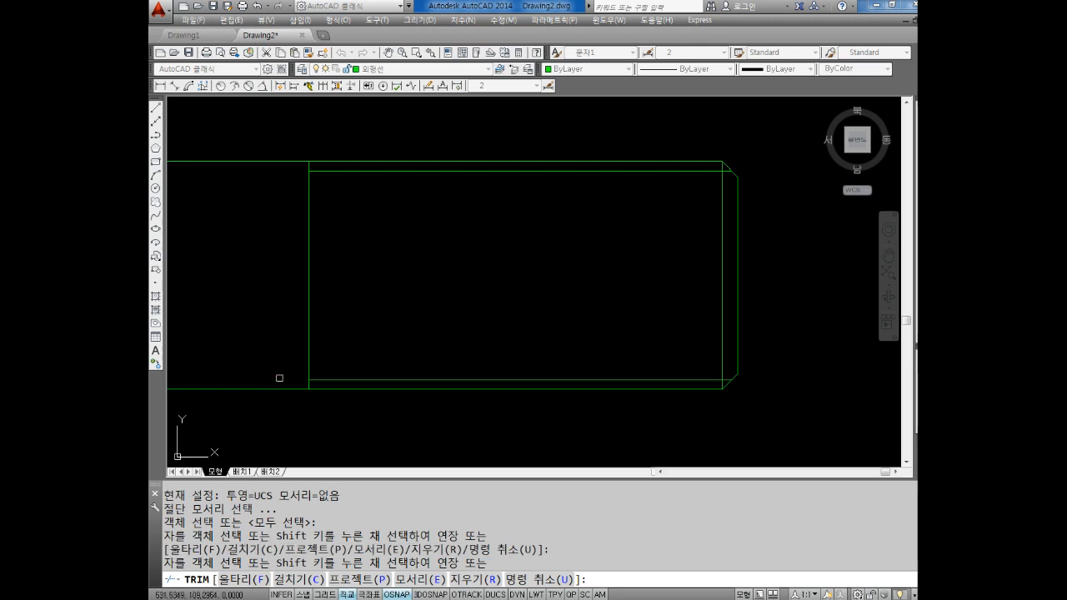
{"action": "key", "text": "Escape"}
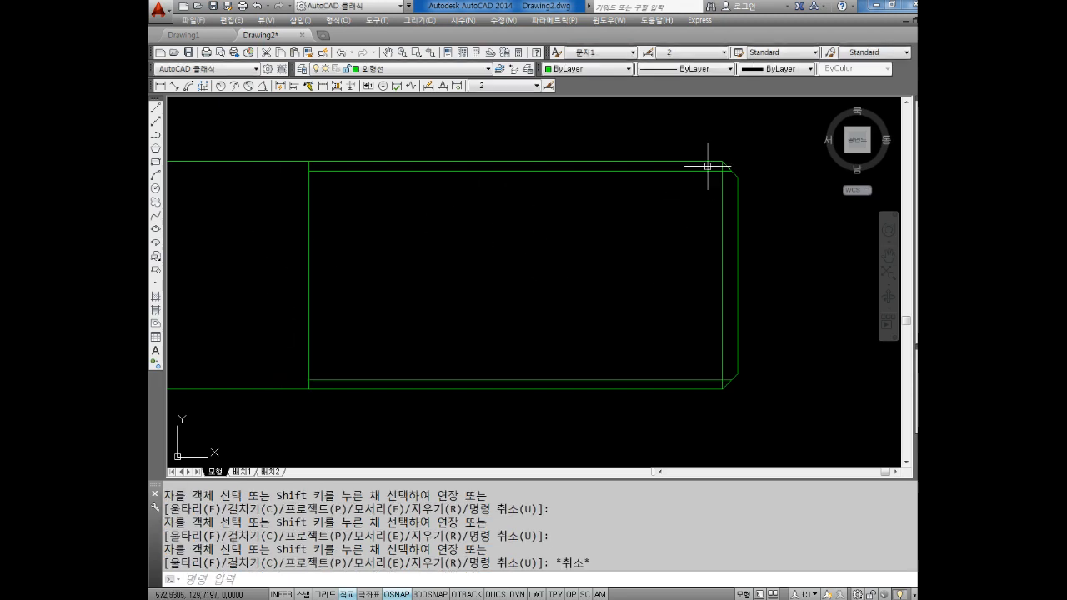
Step: Erase the upper and lower offset lines inside the chamfered shaft outline
{"action": "scroll", "coordinate": [710, 169], "scroll_direction": "up", "scroll_amount": 1}
{"action": "scroll", "coordinate": [734, 222], "scroll_direction": "down", "scroll_amount": 1}
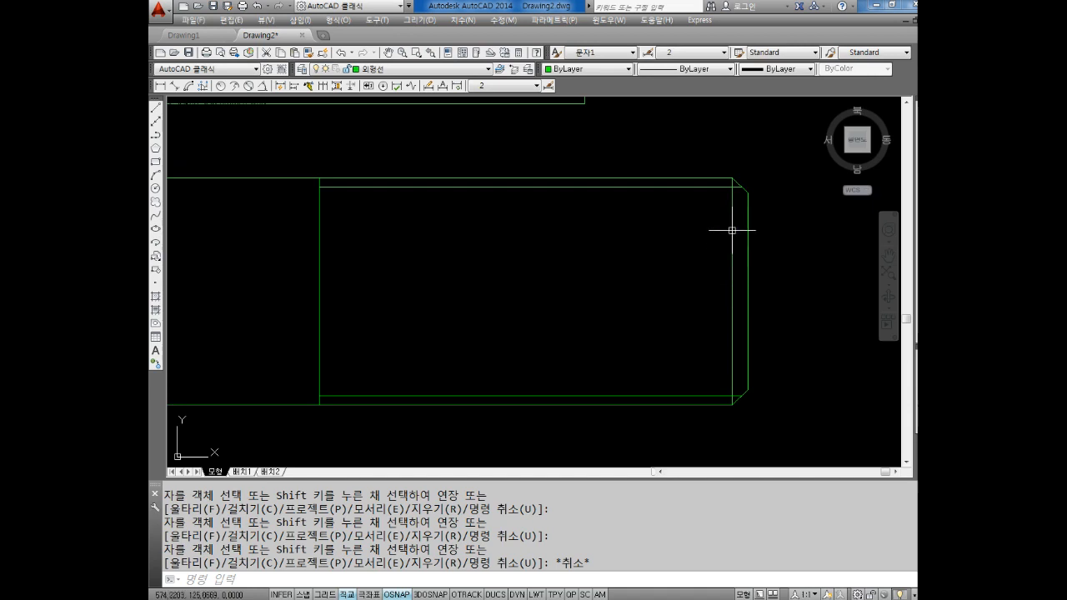
{"action": "key", "text": "Escape"}
{"action": "key", "text": "Escape"}
{"action": "left_click", "coordinate": [663, 183]}
{"action": "key", "text": "Delete"}
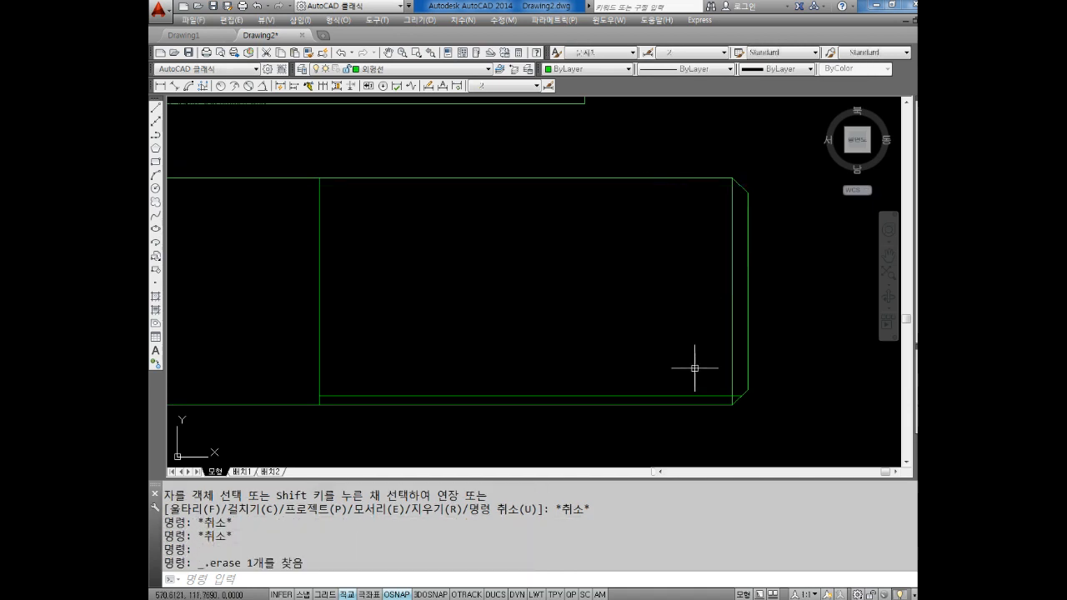
{"action": "left_click", "coordinate": [687, 396]}
{"action": "key", "text": "Delete"}
{"action": "key", "text": "Escape"}
{"action": "key", "text": "Escape"}
{"action": "key", "text": "Escape"}
{"action": "key", "text": "Escape"}
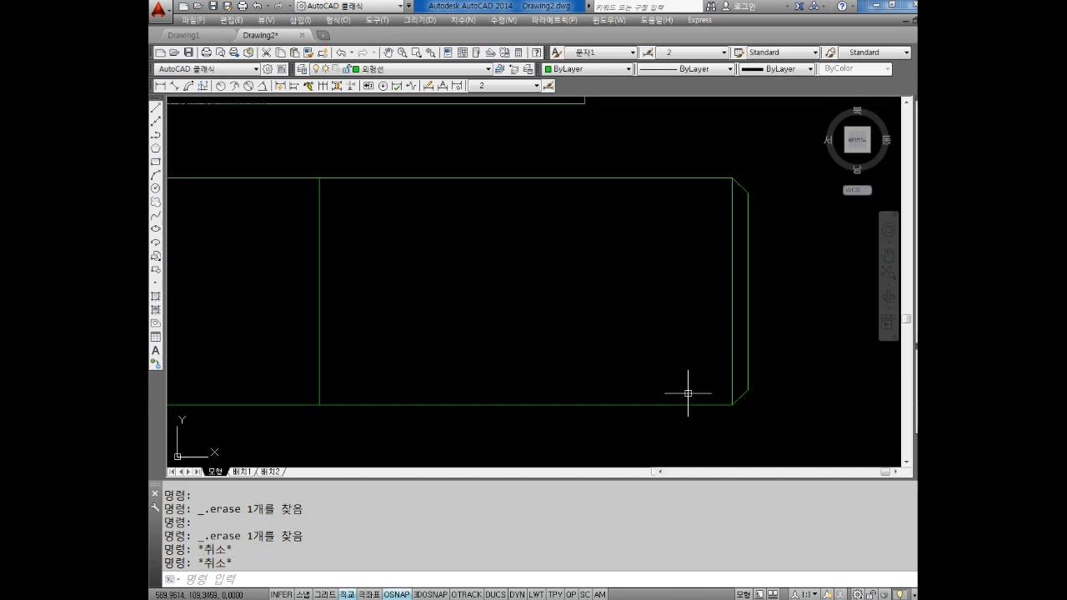
Step: Draw two horizontal lines from the outer chamfer ends leftward past the thread's vertical end line
{"action": "type", "text": "l"}
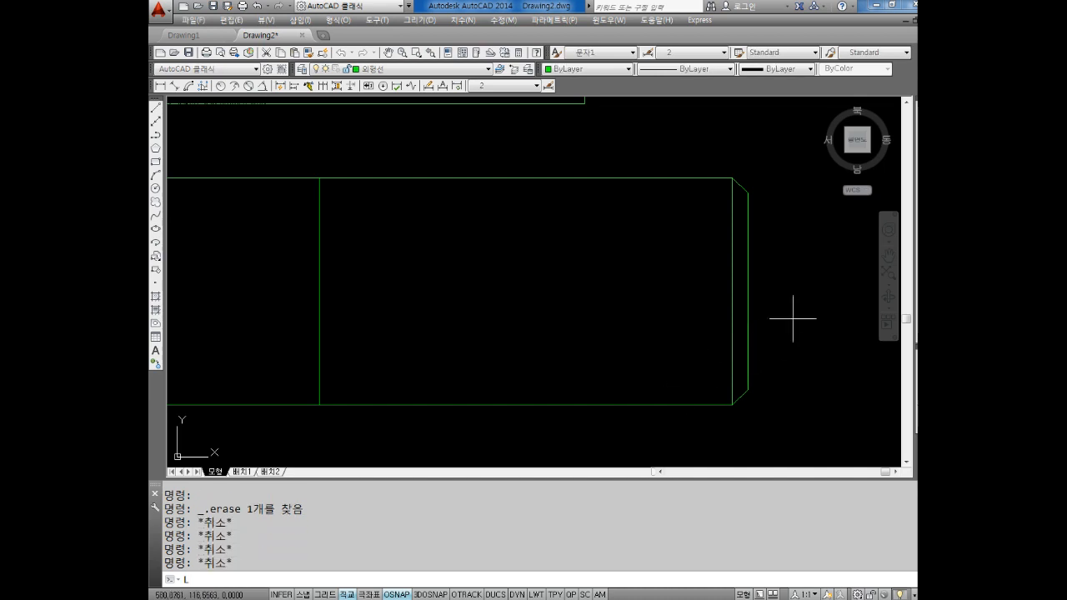
{"action": "key", "text": "Return"}
{"action": "left_click", "coordinate": [748, 191]}
{"action": "left_click", "coordinate": [259, 185]}
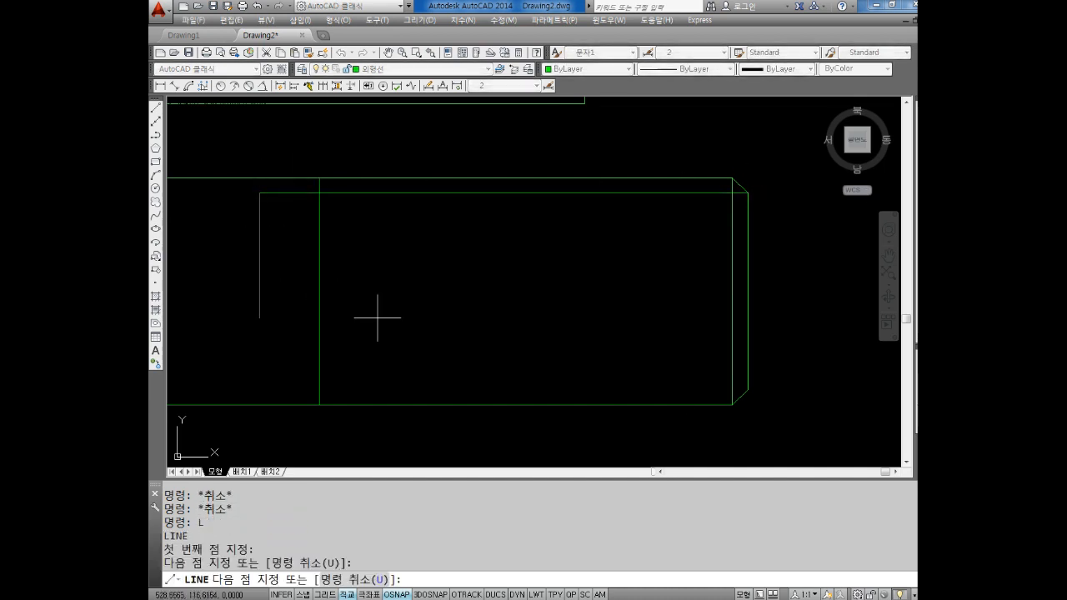
{"action": "key", "text": "Escape"}
{"action": "key", "text": "Return"}
{"action": "left_click", "coordinate": [748, 389]}
{"action": "left_click", "coordinate": [241, 330]}
{"action": "key", "text": "Escape"}
{"action": "key", "text": "Escape"}
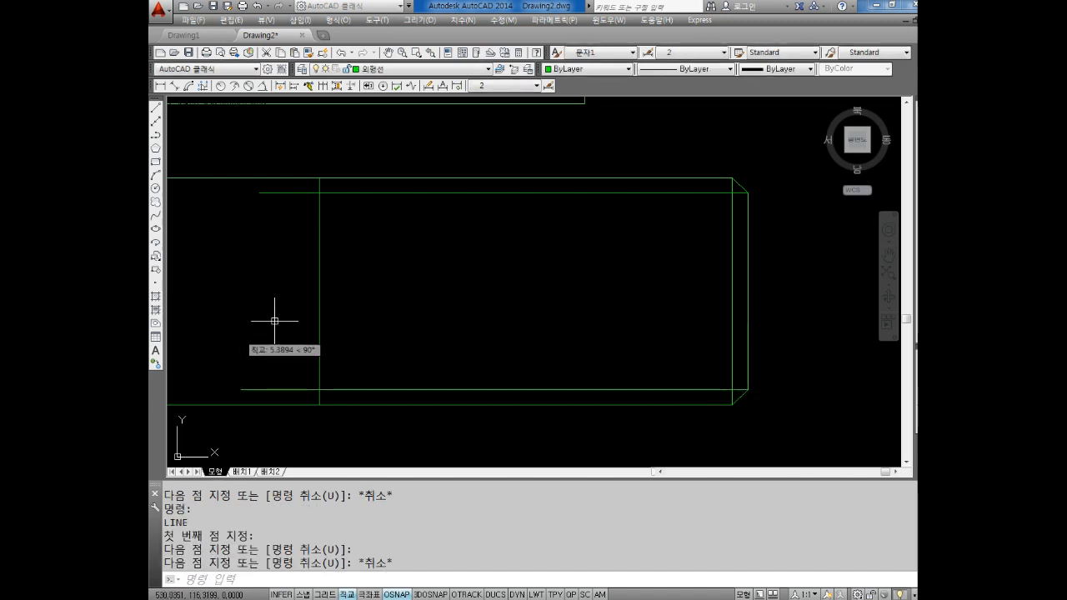
Step: Switch back to the Notepad notes to review the P1.5 and P2 values
{"action": "middle_click_drag", "start_coordinate": [331, 298], "coordinate": [339, 269]}
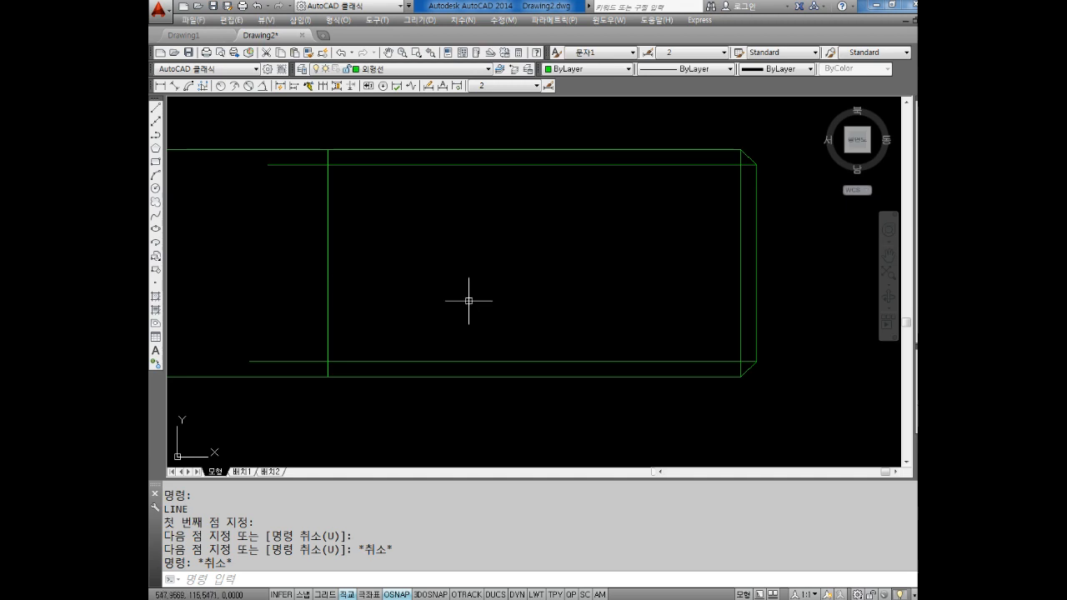
{"action": "key", "text": "alt+Tab"}
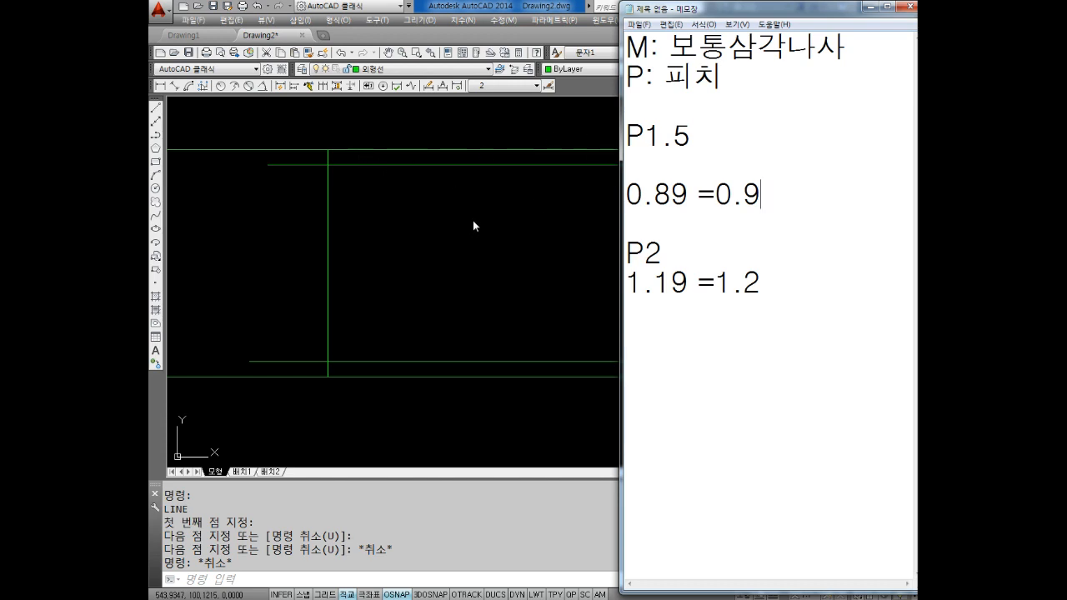
Step: Switch back to AutoCAD and draw a slanted quick leader from a nearest-snap point on the shaft's upper edge, with ortho off
{"action": "left_click", "coordinate": [575, 224]}
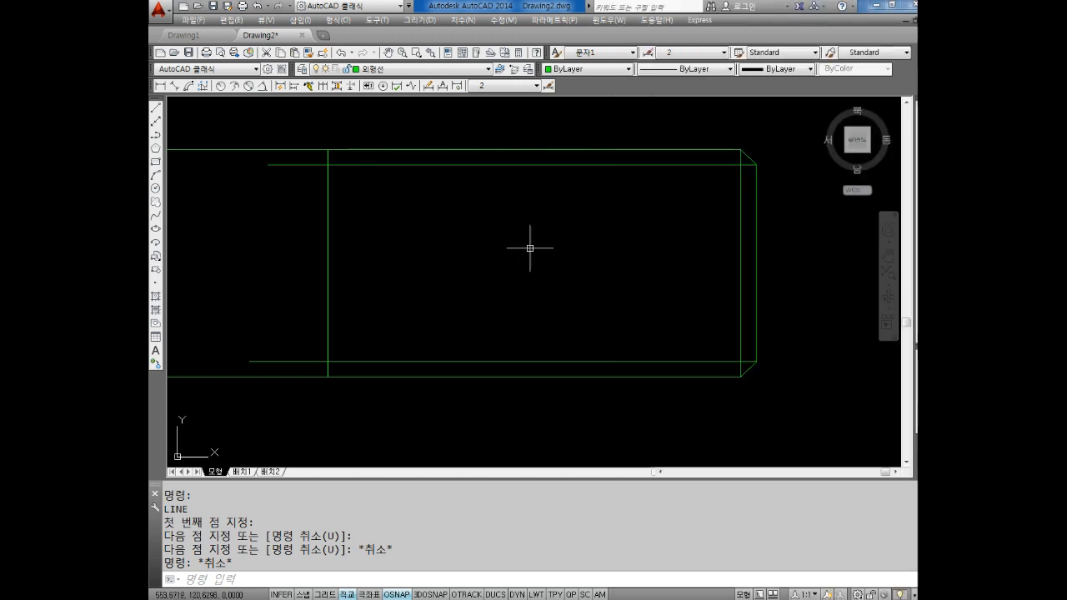
{"action": "left_click", "coordinate": [529, 248]}
{"action": "middle_click_drag", "start_coordinate": [620, 225], "coordinate": [556, 272]}
{"action": "key", "text": "Escape"}
{"action": "key", "text": "Escape"}
{"action": "left_click", "coordinate": [308, 86]}
{"action": "middle_click_drag", "start_coordinate": [738, 246], "coordinate": [643, 329]}
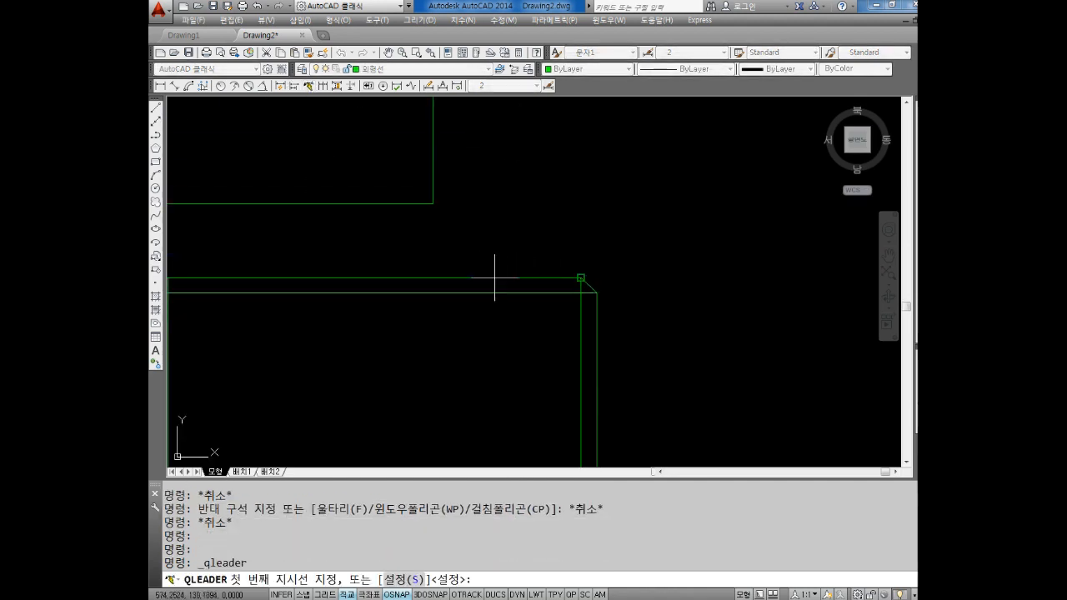
{"action": "right_click", "coordinate": [533, 232], "text": "shift"}
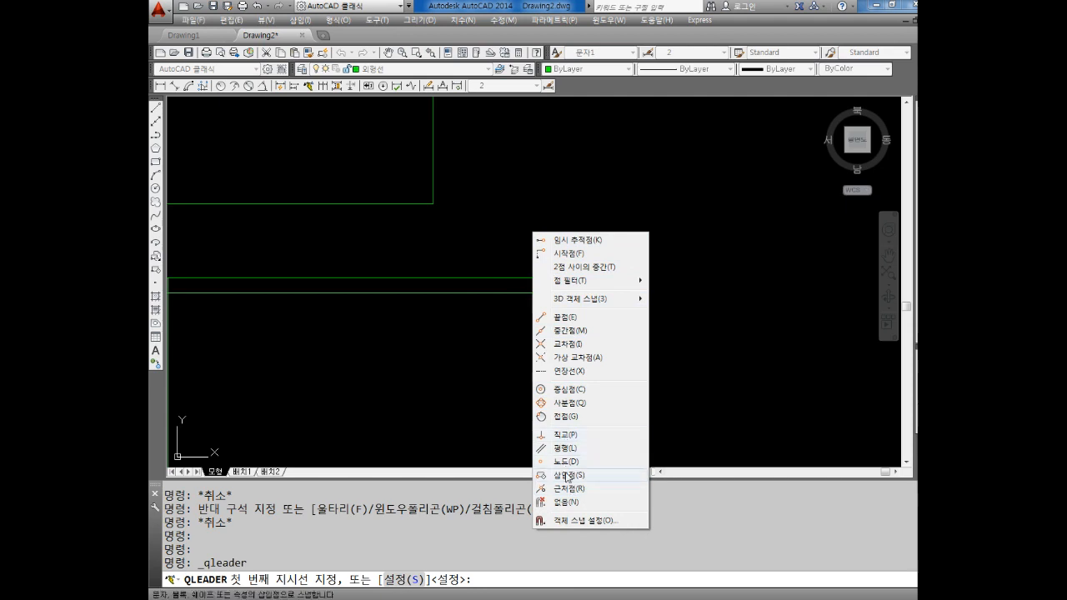
{"action": "left_click", "coordinate": [572, 488]}
{"action": "key", "text": "F8"}
{"action": "left_click", "coordinate": [521, 277]}
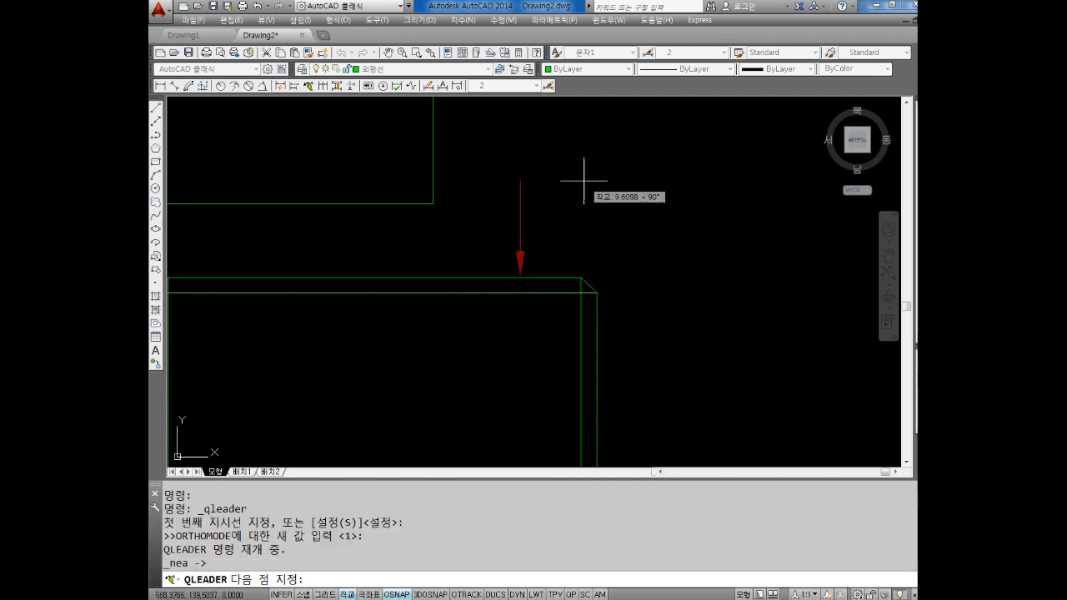
{"action": "key", "text": "F8"}
{"action": "left_click", "coordinate": [589, 153]}
{"action": "key", "text": "Return"}
Step: Label the leader with the multiline text M22xP1.5
{"action": "key", "text": "Return"}
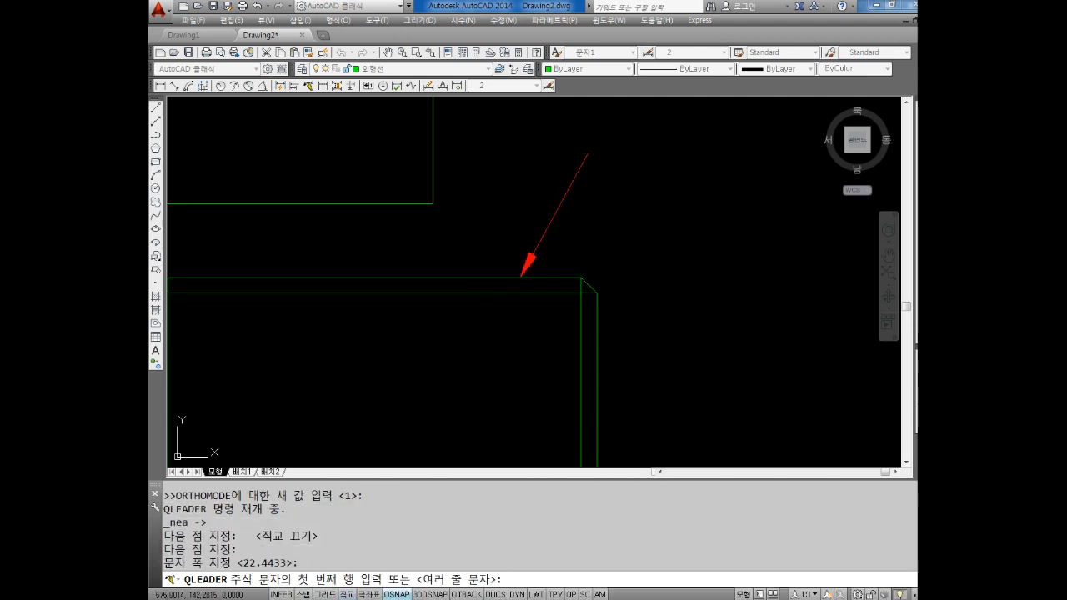
{"action": "key", "text": "Return"}
{"action": "type", "text": "M22x"}
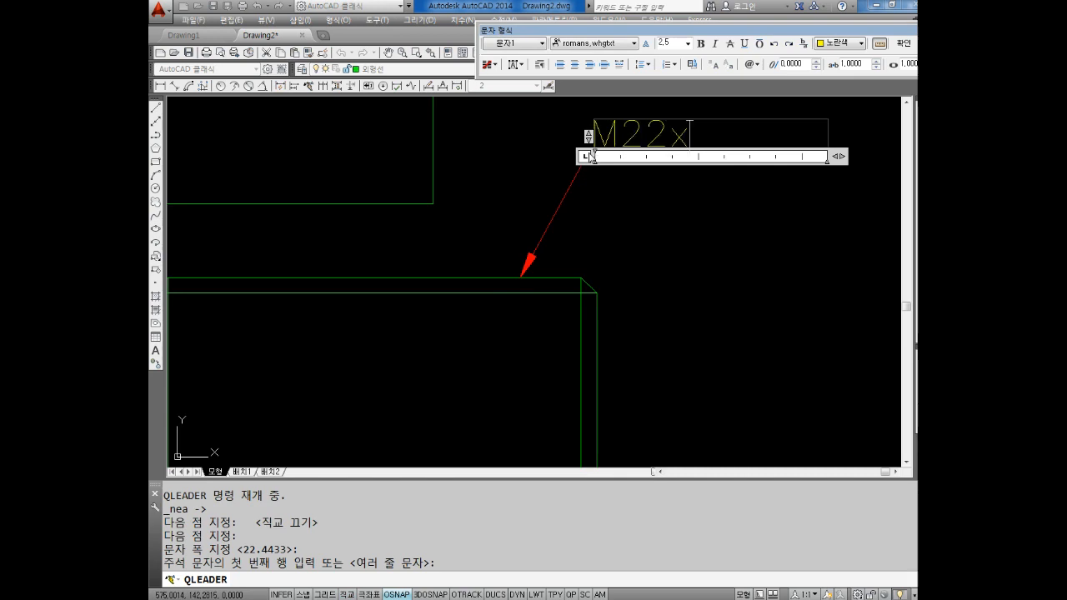
{"action": "type", "text": "P1.5"}
{"action": "left_click", "coordinate": [733, 226]}
Step: Trim the overhanging ends of both inner thread lines back to the vertical line marking the thread's end
{"action": "scroll", "coordinate": [691, 281], "scroll_direction": "down", "scroll_amount": 3}
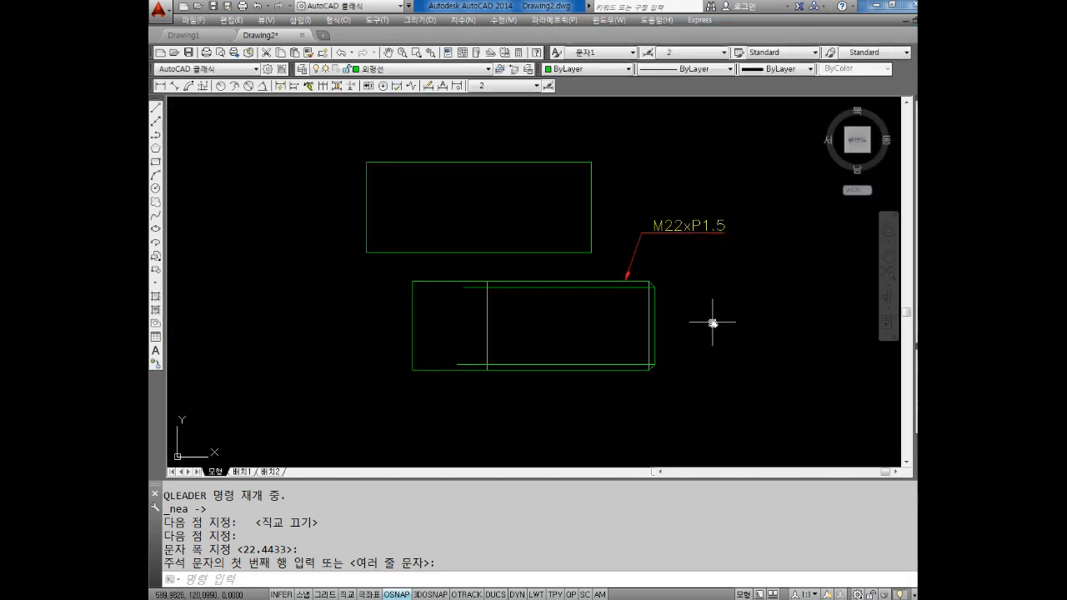
{"action": "middle_click_drag", "start_coordinate": [712, 323], "coordinate": [700, 277]}
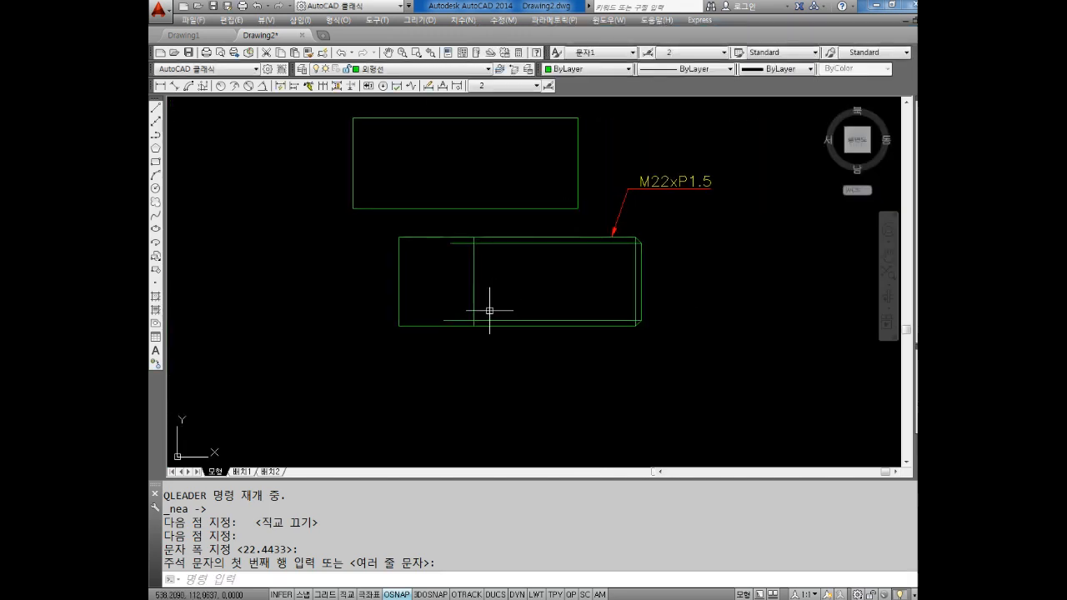
{"action": "scroll", "coordinate": [476, 246], "scroll_direction": "up", "scroll_amount": 3}
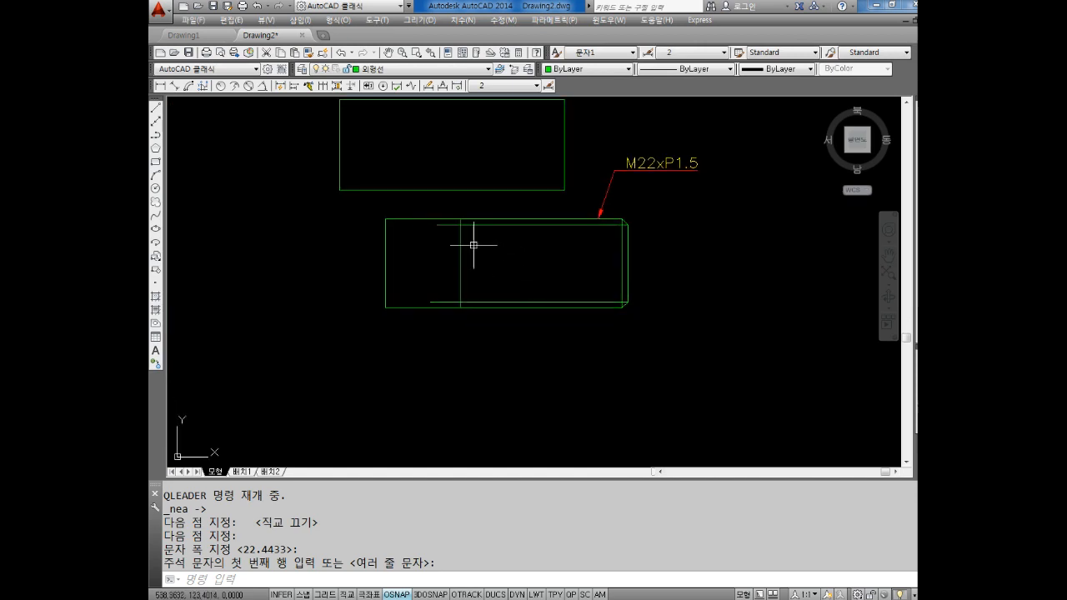
{"action": "key", "text": "Escape"}
{"action": "key", "text": "Escape"}
{"action": "key", "text": "Escape"}
{"action": "type", "text": "tr"}
{"action": "key", "text": "Return"}
{"action": "key", "text": "Return"}
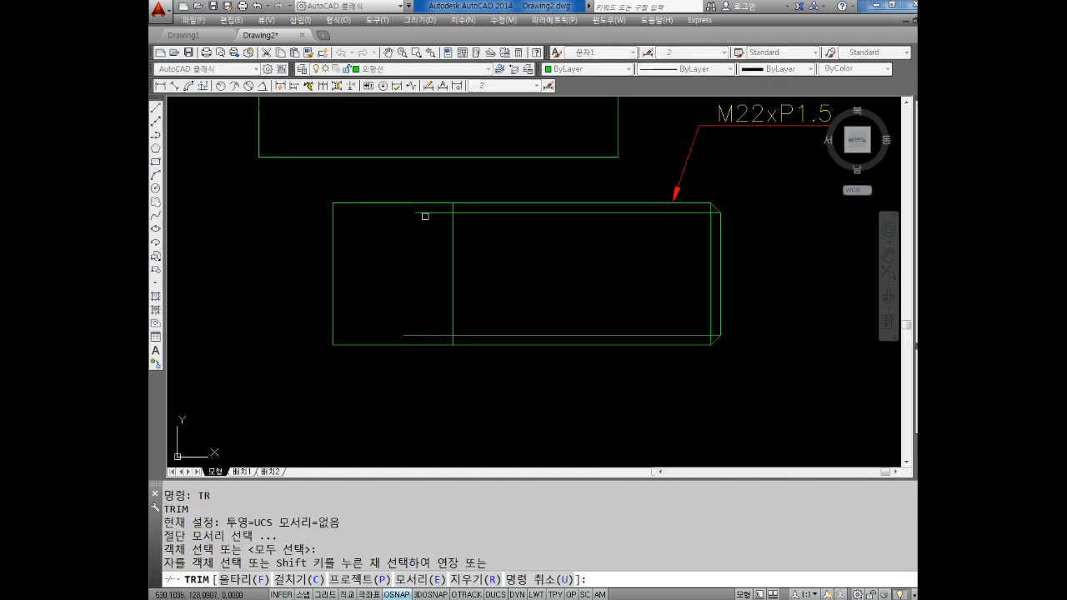
{"action": "left_click", "coordinate": [422, 213]}
{"action": "left_click", "coordinate": [434, 340]}
{"action": "key", "text": "Return"}
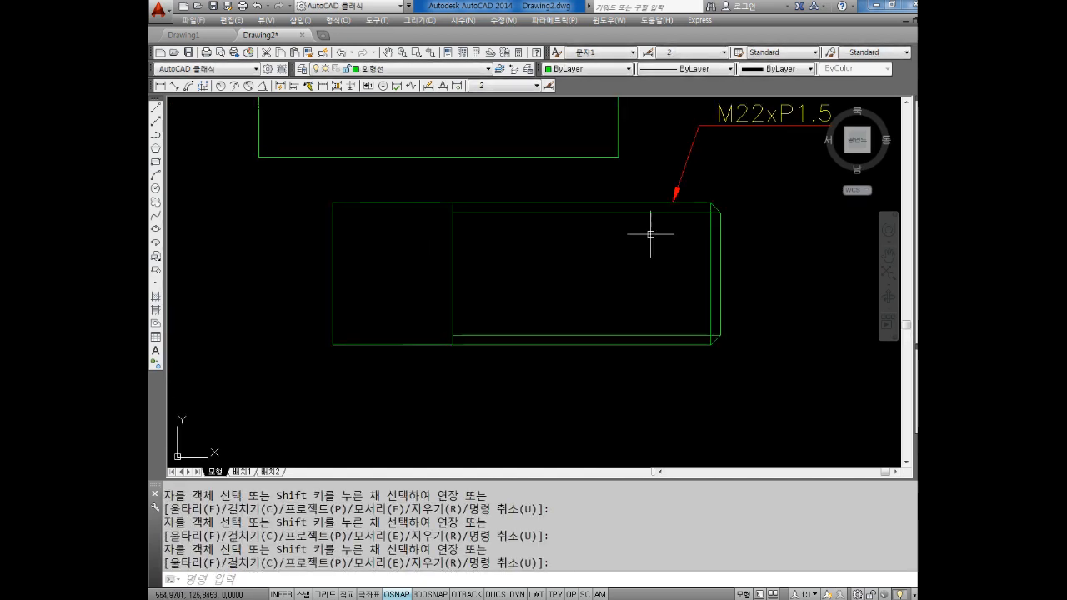
Step: Examine the threaded shaft's upper outline and the inner thread line below it by highlighting each in turn
{"action": "scroll", "coordinate": [600, 231], "scroll_direction": "up", "scroll_amount": 1}
{"action": "key", "text": "Escape"}
{"action": "scroll", "coordinate": [598, 226], "scroll_direction": "up", "scroll_amount": 2}
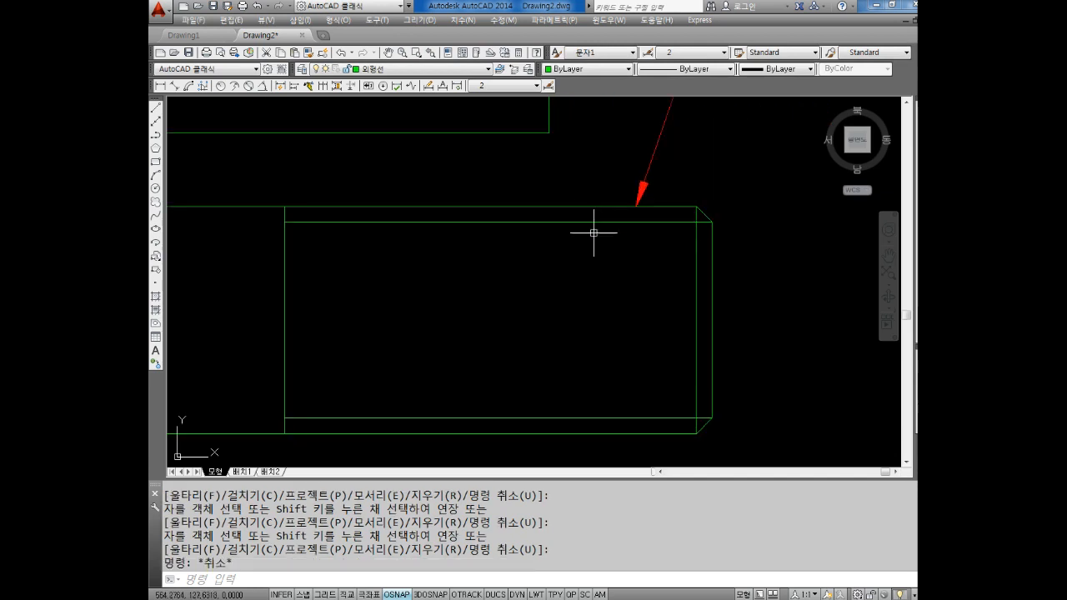
{"action": "key", "text": "Escape"}
{"action": "key", "text": "Escape"}
{"action": "left_click", "coordinate": [603, 195]}
{"action": "left_click", "coordinate": [589, 211]}
{"action": "key", "text": "Escape"}
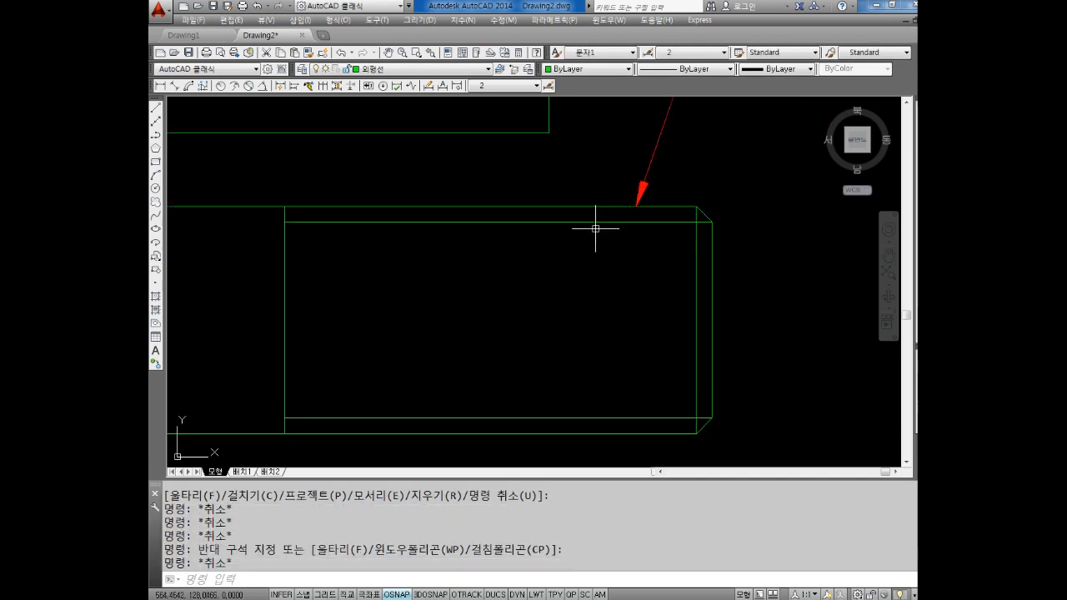
{"action": "left_click", "coordinate": [595, 221]}
{"action": "left_click", "coordinate": [590, 214]}
{"action": "key", "text": "Escape"}
{"action": "key", "text": "Escape"}
{"action": "scroll", "coordinate": [595, 203], "scroll_direction": "up", "scroll_amount": 2}
{"action": "left_click", "coordinate": [610, 189]}
{"action": "left_click", "coordinate": [587, 218]}
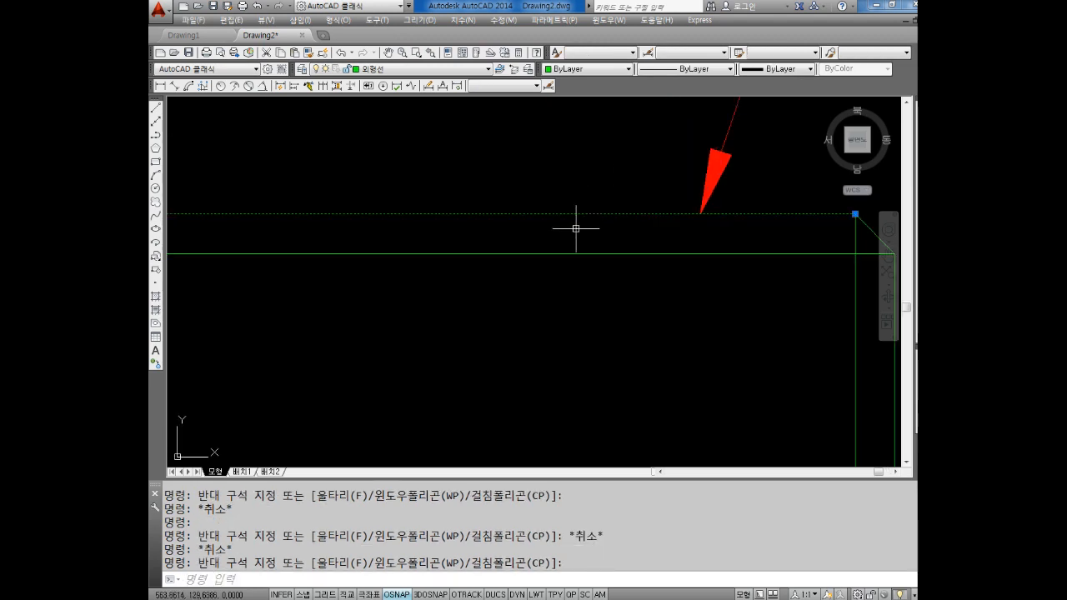
{"action": "key", "text": "Escape"}
{"action": "left_click", "coordinate": [622, 238]}
{"action": "left_click", "coordinate": [576, 282]}
{"action": "key", "text": "Escape"}
{"action": "left_click", "coordinate": [592, 183]}
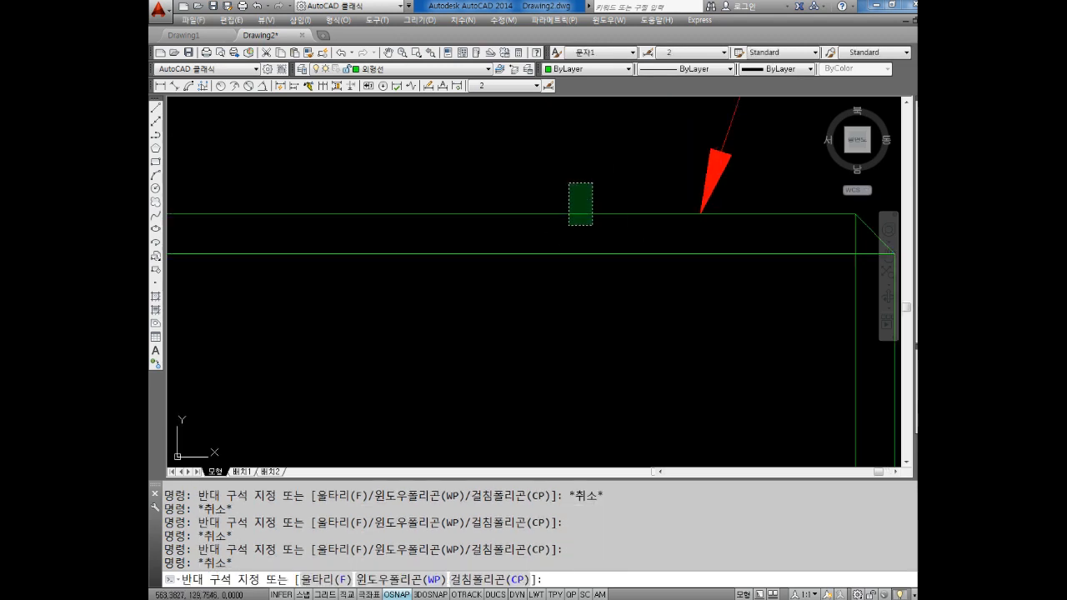
{"action": "scroll", "coordinate": [569, 225], "scroll_direction": "down", "scroll_amount": 2}
{"action": "key", "text": "Escape"}
{"action": "left_click", "coordinate": [548, 188]}
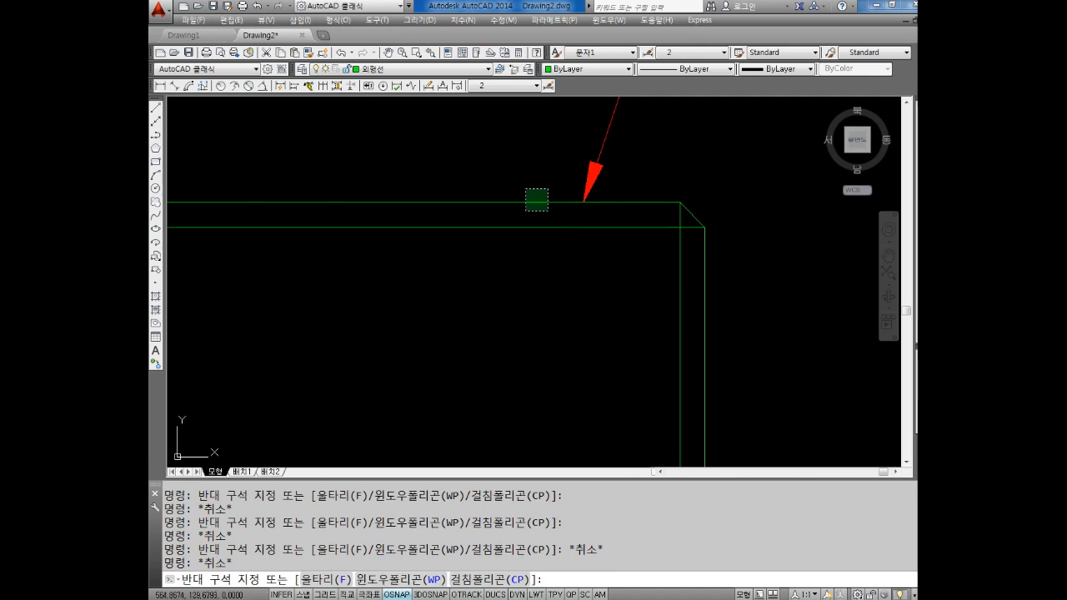
{"action": "key", "text": "Escape"}
{"action": "key", "text": "Escape"}
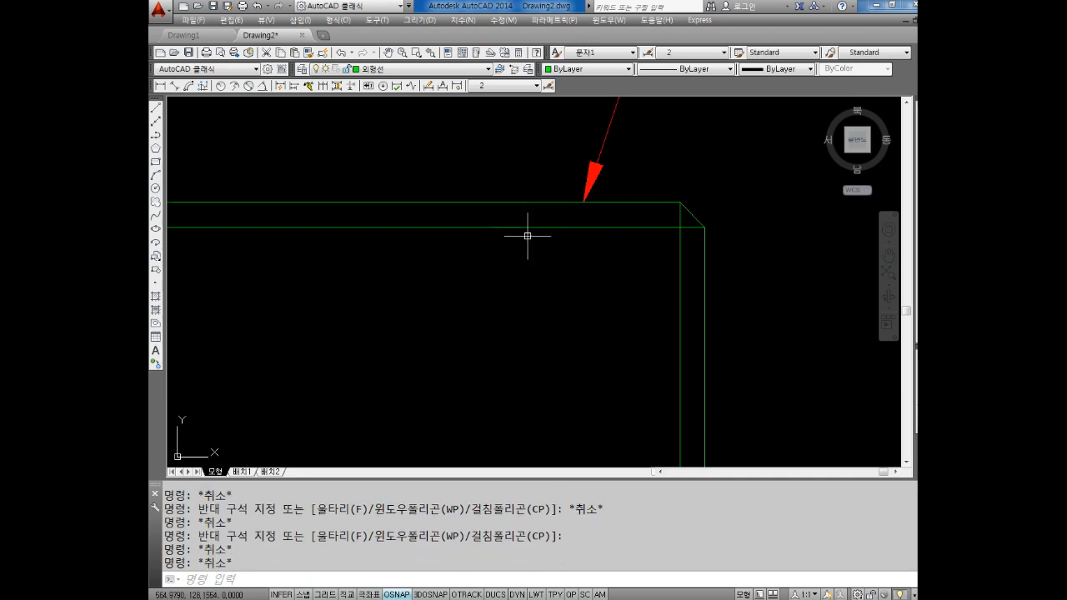
{"action": "scroll", "coordinate": [527, 235], "scroll_direction": "down", "scroll_amount": 2}
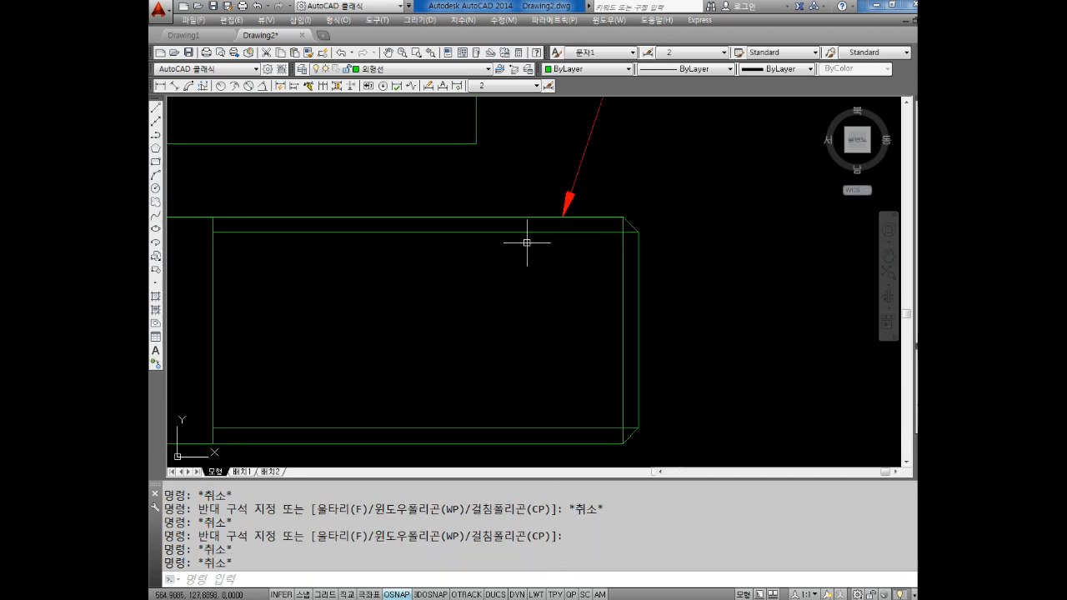
Step: Change the color of the upper and lower inner thread lines to red (빨간색)
{"action": "key", "text": "Escape"}
{"action": "left_click", "coordinate": [542, 227]}
{"action": "left_click", "coordinate": [520, 248]}
{"action": "left_click", "coordinate": [537, 422]}
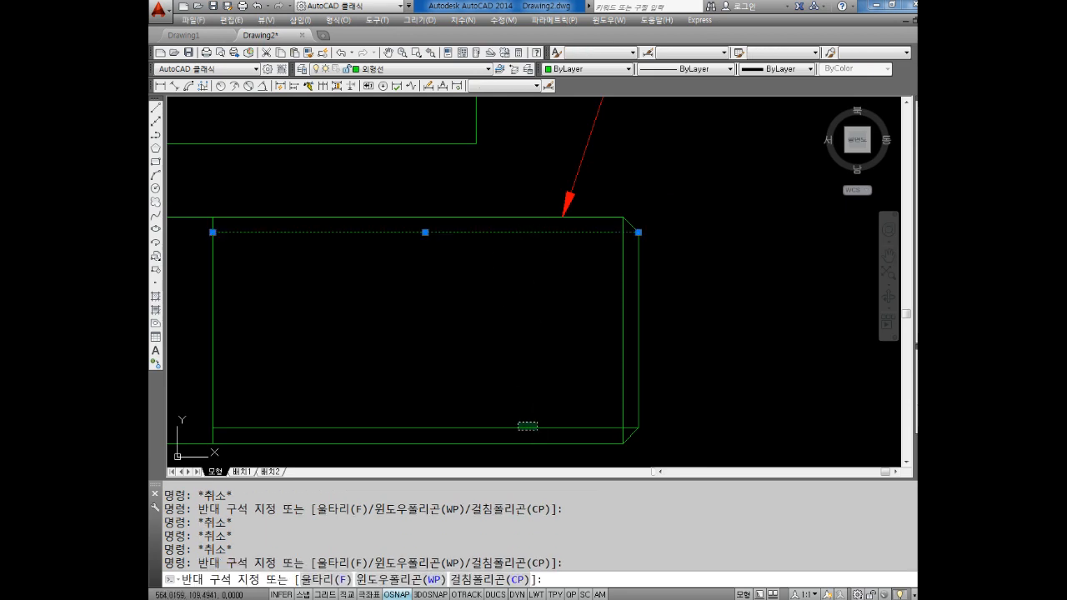
{"action": "left_click", "coordinate": [518, 430]}
{"action": "left_click", "coordinate": [587, 69]}
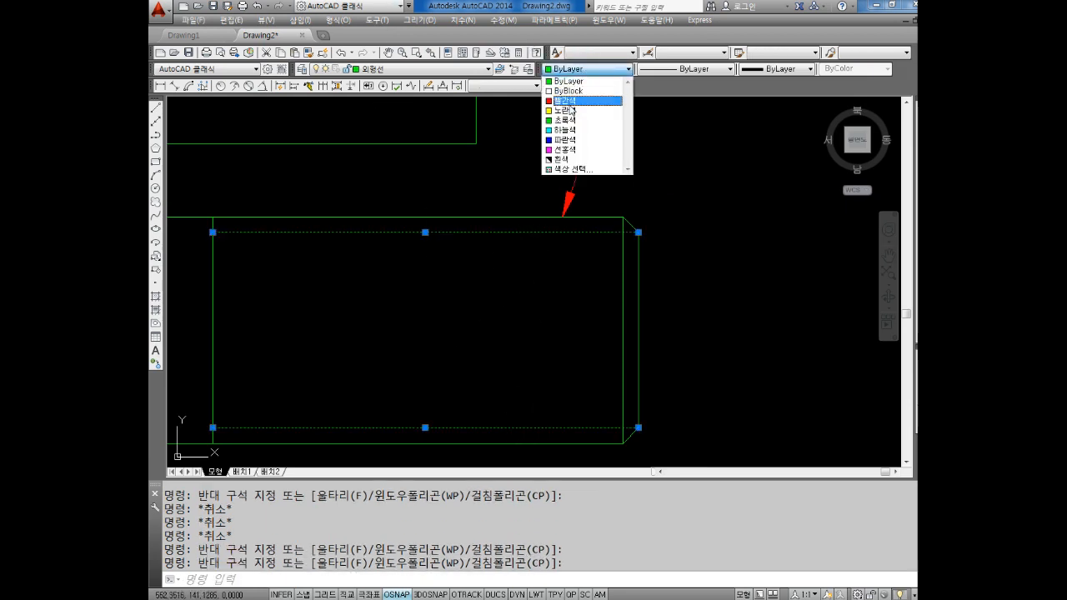
{"action": "left_click", "coordinate": [567, 101]}
{"action": "key", "text": "Escape"}
{"action": "key", "text": "Escape"}
{"action": "key", "text": "Escape"}
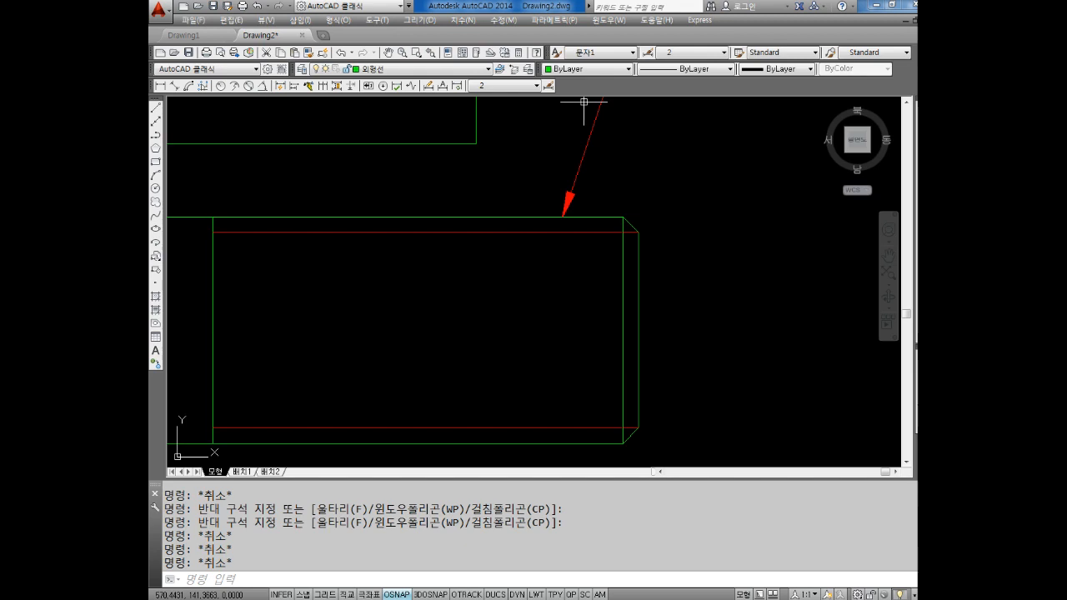
Step: Compare the red inner thread line with the green outer line and inspect the vertical line at the thread's end
{"action": "scroll", "coordinate": [575, 210], "scroll_direction": "down", "scroll_amount": 2}
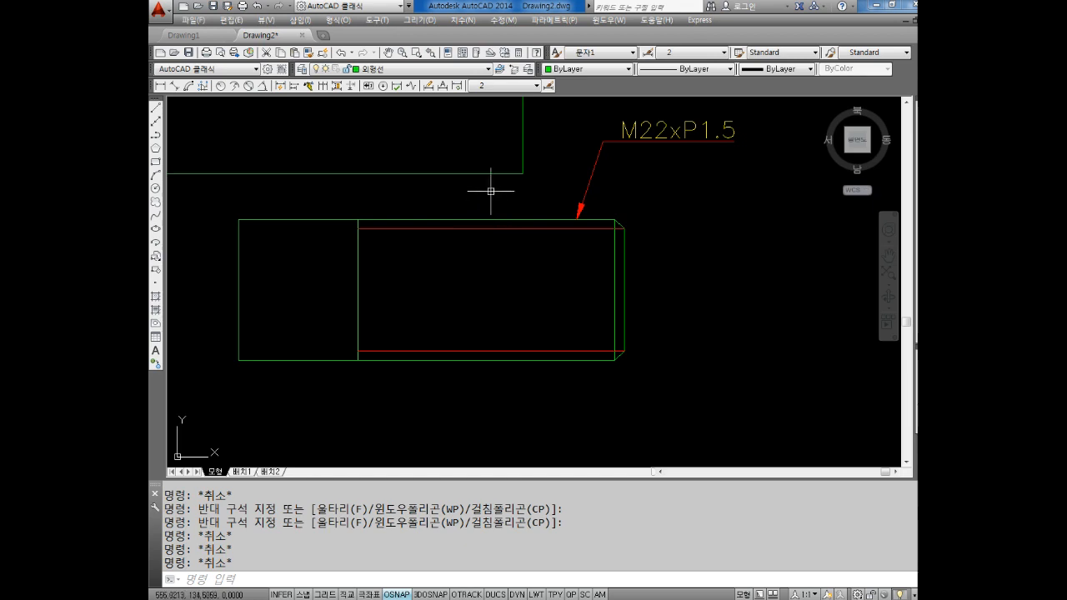
{"action": "middle_click_drag", "start_coordinate": [468, 223], "coordinate": [495, 239]}
{"action": "key", "text": "Escape"}
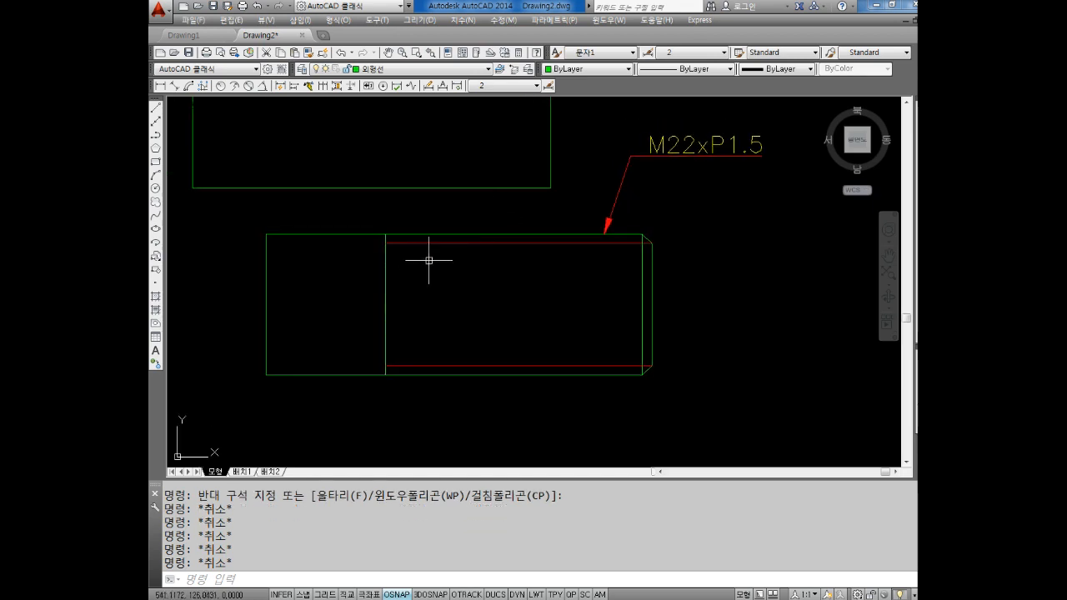
{"action": "scroll", "coordinate": [469, 301], "scroll_direction": "down", "scroll_amount": 3}
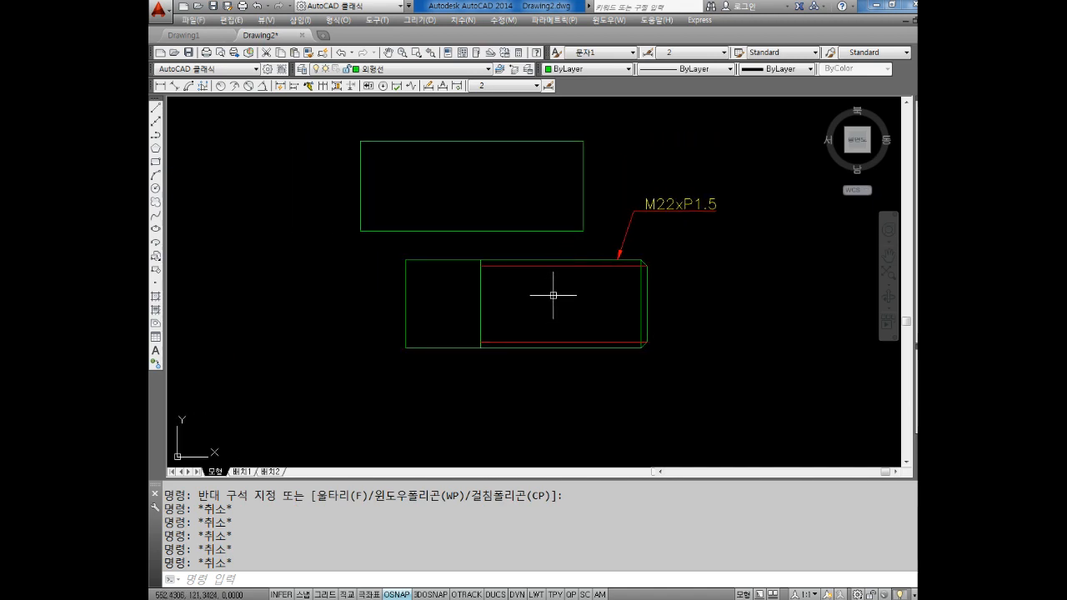
{"action": "scroll", "coordinate": [567, 281], "scroll_direction": "up", "scroll_amount": 2}
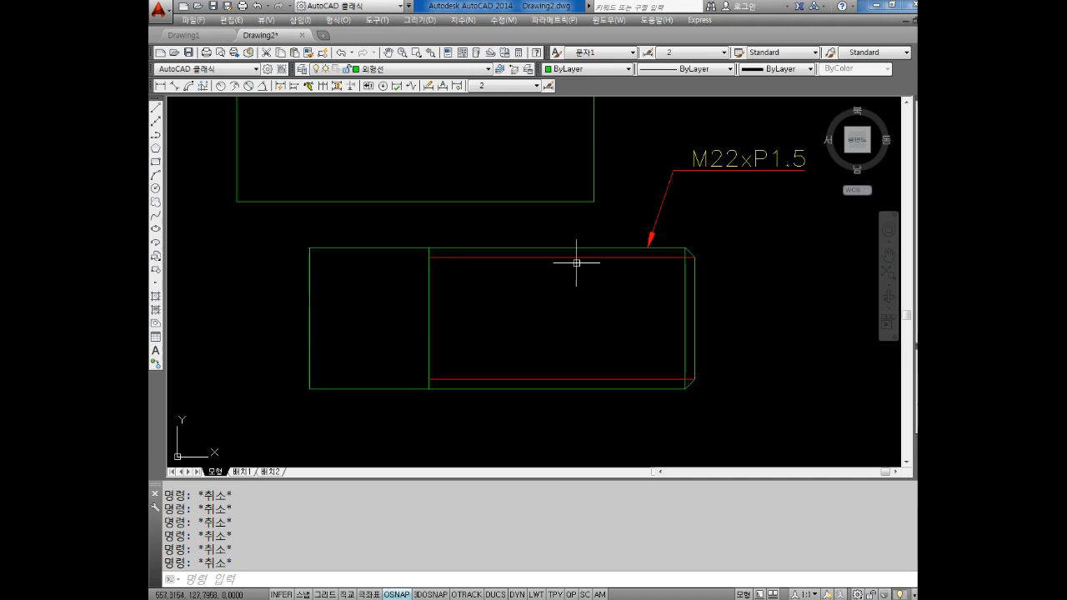
{"action": "left_click", "coordinate": [577, 258]}
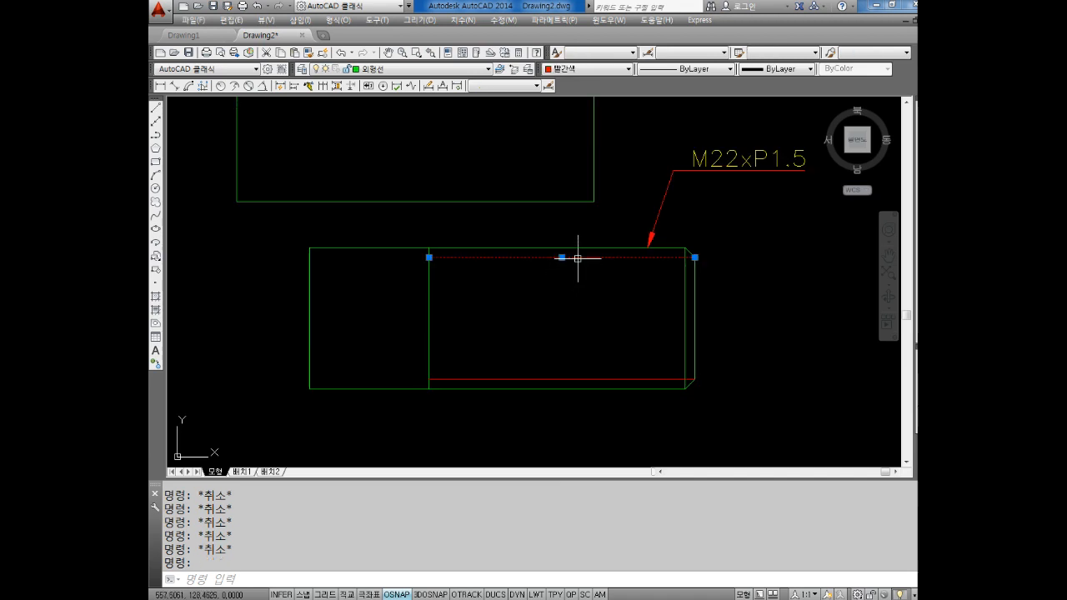
{"action": "key", "text": "Escape"}
{"action": "left_click", "coordinate": [574, 248]}
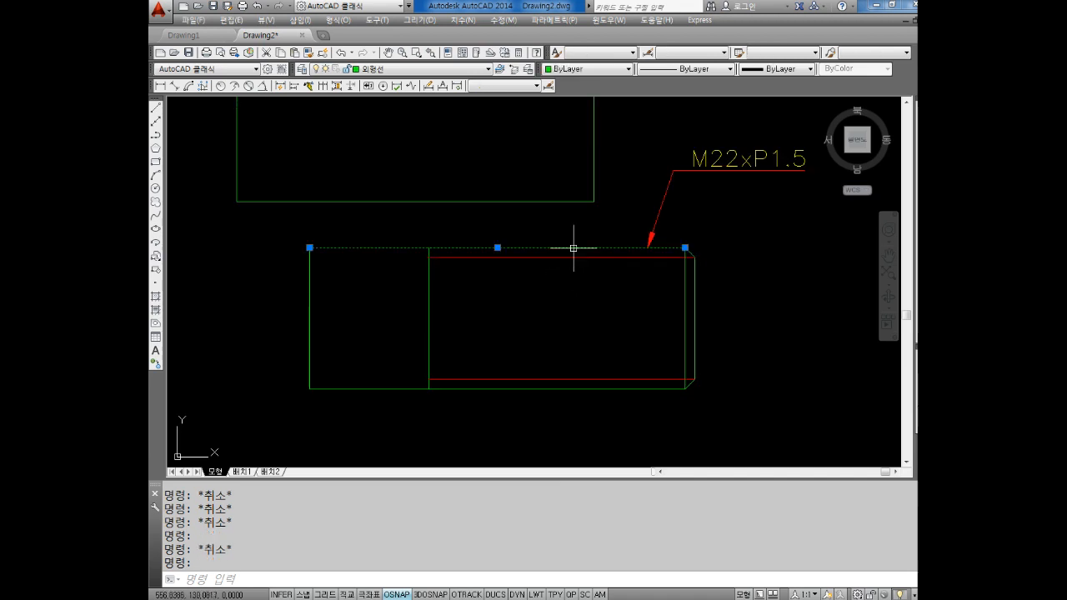
{"action": "key", "text": "Escape"}
{"action": "key", "text": "Escape"}
{"action": "key", "text": "Escape"}
{"action": "key", "text": "Escape"}
{"action": "scroll", "coordinate": [432, 278], "scroll_direction": "up", "scroll_amount": 2}
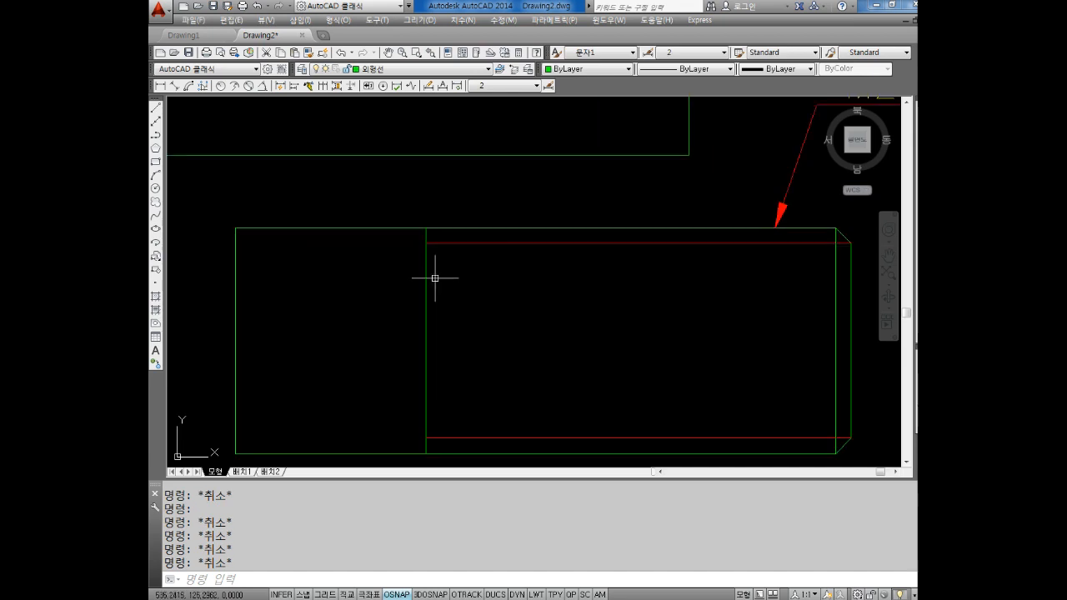
{"action": "scroll", "coordinate": [441, 281], "scroll_direction": "down", "scroll_amount": 2}
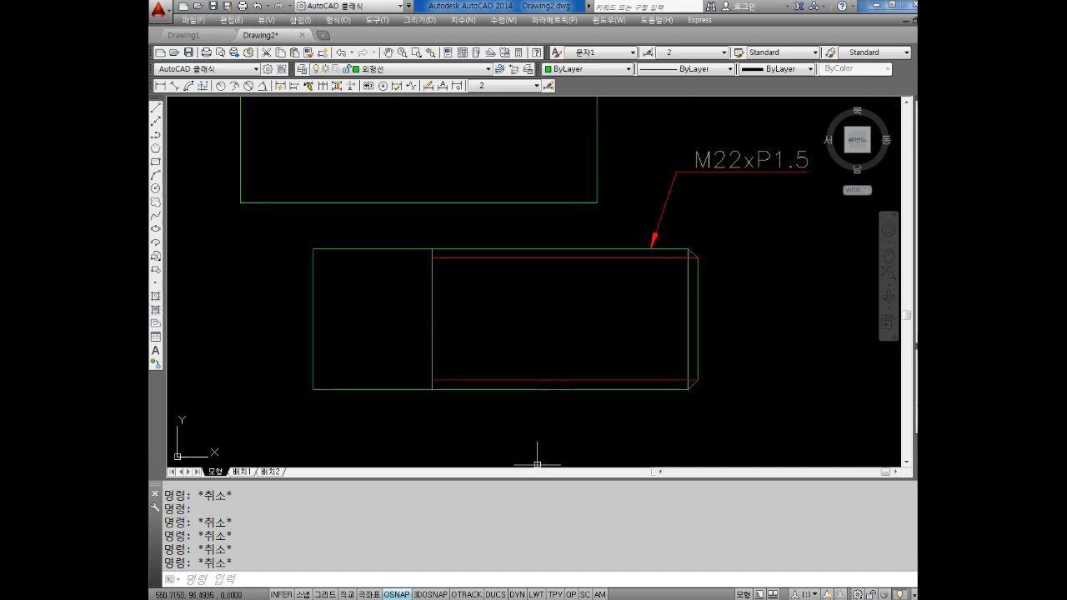
Step: Switch to Notepad and add the term 불완전나사 below the P2 values, after a blank line
{"action": "key", "text": "alt+Tab"}
{"action": "left_click", "coordinate": [793, 269]}
{"action": "key", "text": "Return"}
{"action": "key", "text": "Return"}
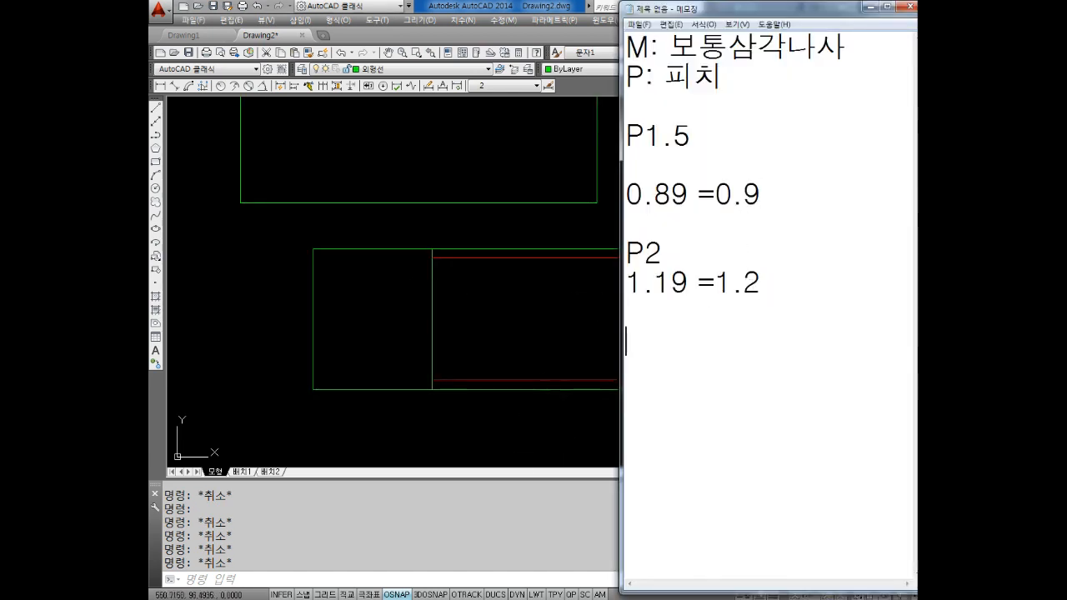
{"action": "type", "text": "불완전나사"}
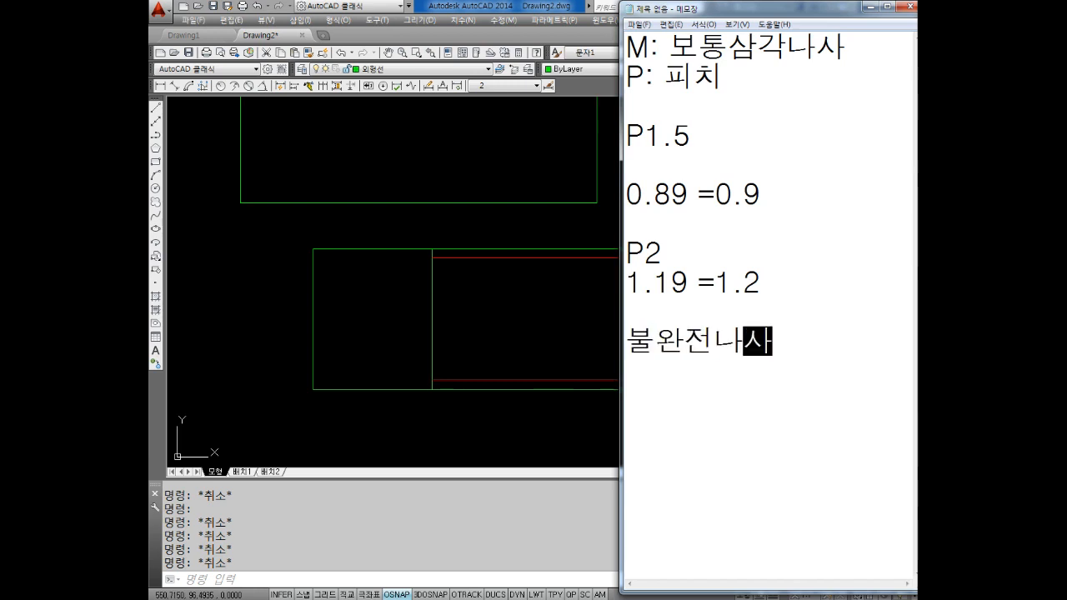
Step: Insert the term 완전나사 above 불완전나사, with a blank line between the two terms
{"action": "key", "text": "Left"}
{"action": "key", "text": "Left"}
{"action": "key", "text": "Left"}
{"action": "key", "text": "Left"}
{"action": "key", "text": "Left"}
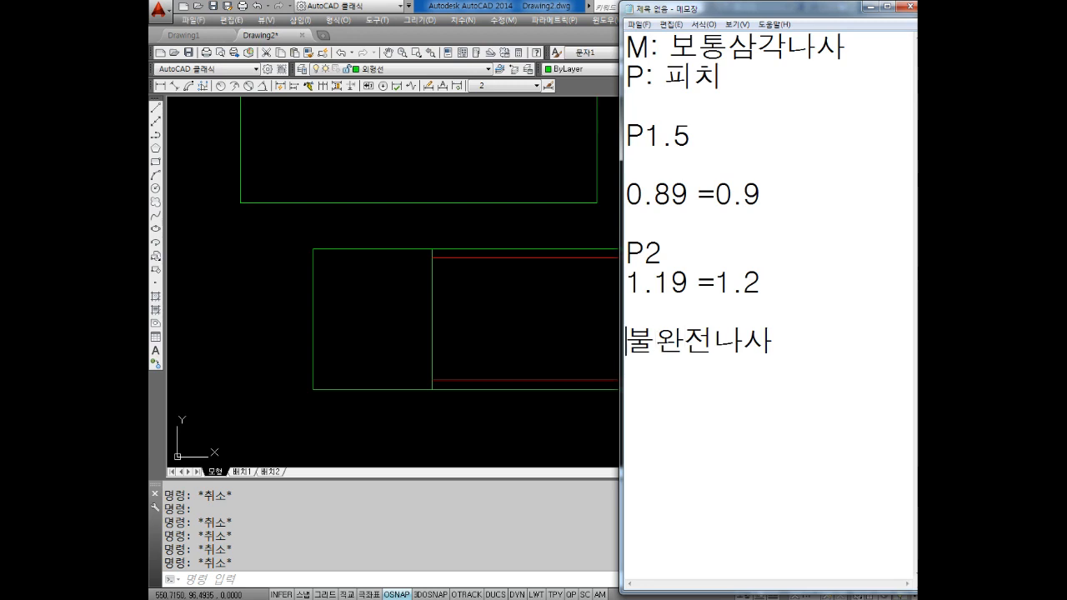
{"action": "key", "text": "Return"}
{"action": "type", "text": "완전"}
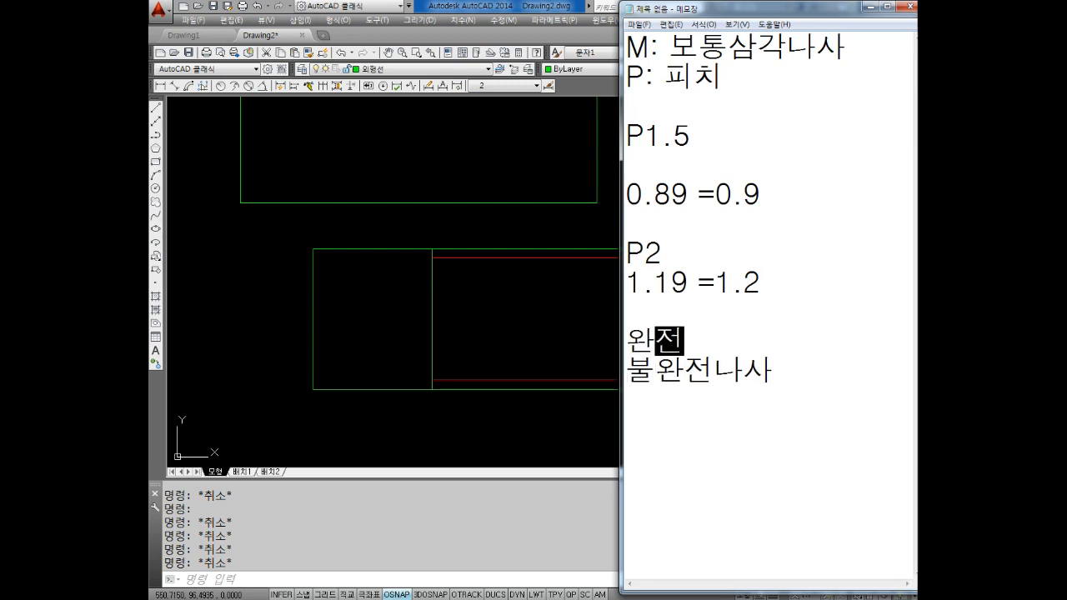
{"action": "type", "text": "나사"}
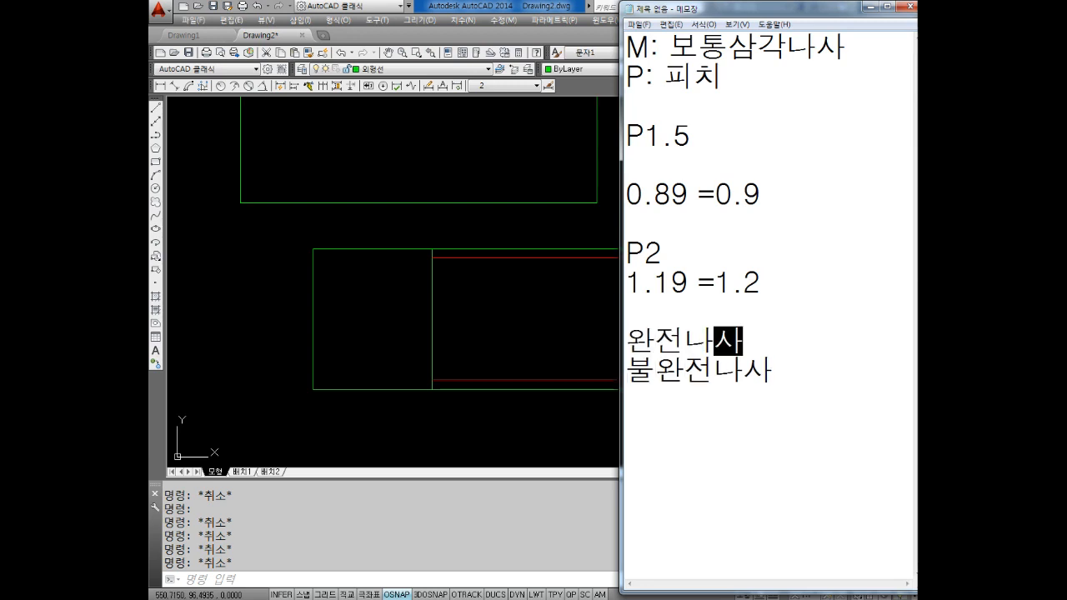
{"action": "key", "text": "Return"}
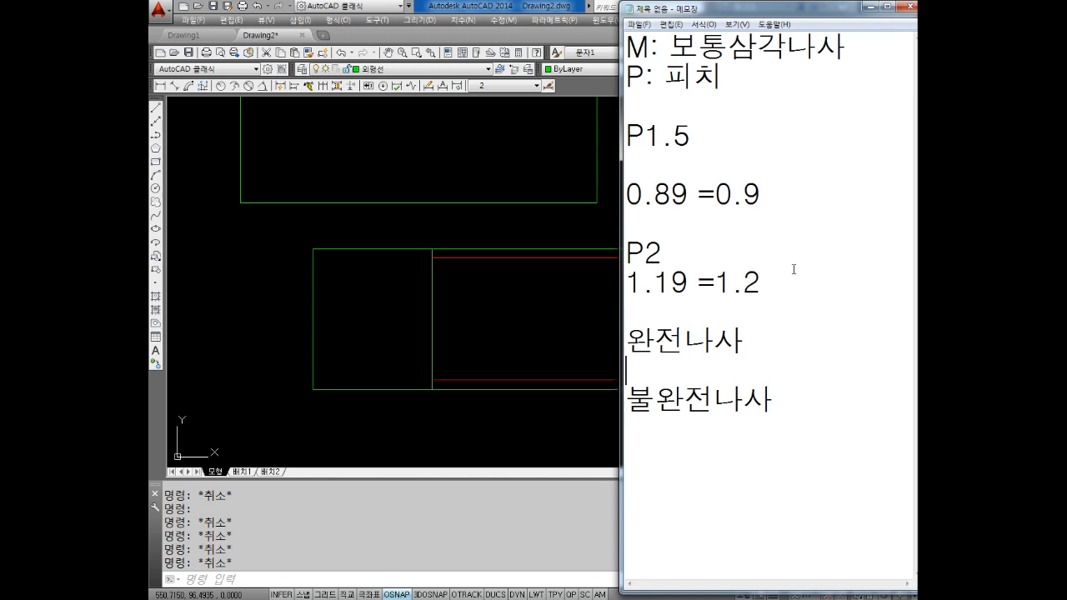
Step: Append + 홈 to the 불완전나사 line in the notes
{"action": "key", "text": "Down"}
{"action": "key", "text": "Right"}
{"action": "key", "text": "Right"}
{"action": "key", "text": "Right"}
{"action": "key", "text": "Right"}
{"action": "key", "text": "Right"}
{"action": "type", "text": "+홈"}
{"action": "key", "text": "Left"}
{"action": "key", "text": "Left"}
{"action": "key", "text": "Right"}
{"action": "key", "text": "Up"}
{"action": "key", "text": "Down"}
{"action": "key", "text": "Right"}
{"action": "key", "text": "End"}
Step: Add the line =완전나사 below the 불완전나사 + 홈 line, separated by a blank line
{"action": "key", "text": "Return"}
{"action": "key", "text": "Return"}
{"action": "type", "text": "="}
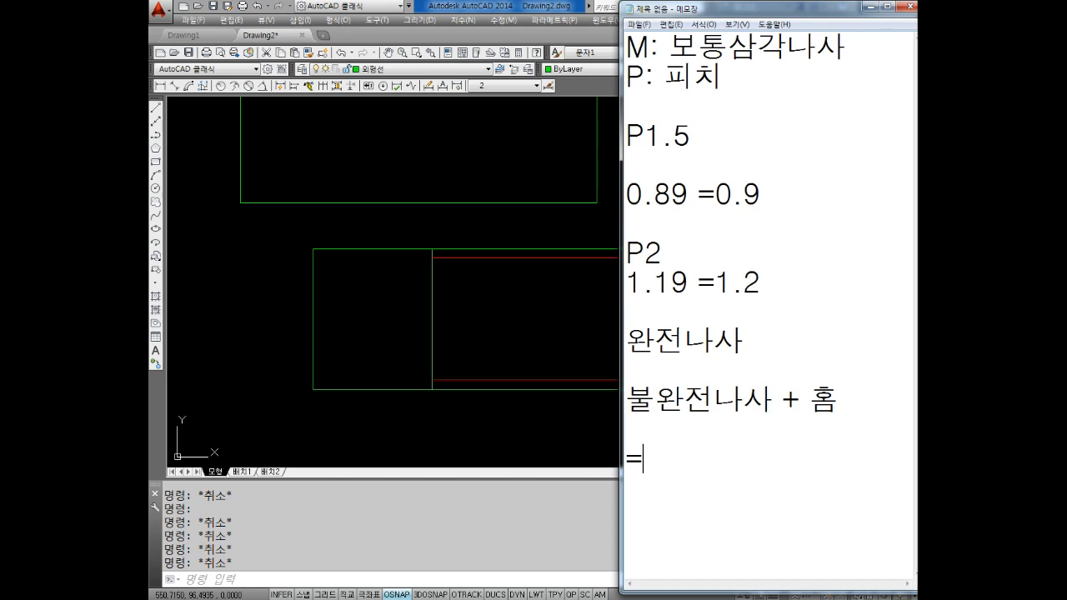
{"action": "type", "text": "완전나사"}
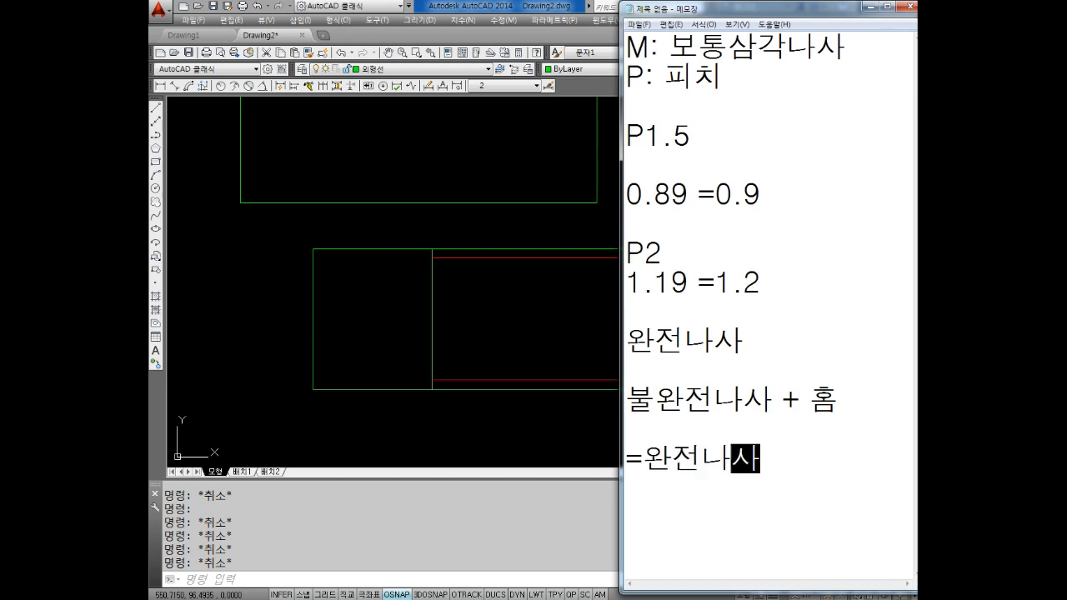
{"action": "key", "text": "Return"}
{"action": "key", "text": "Return"}
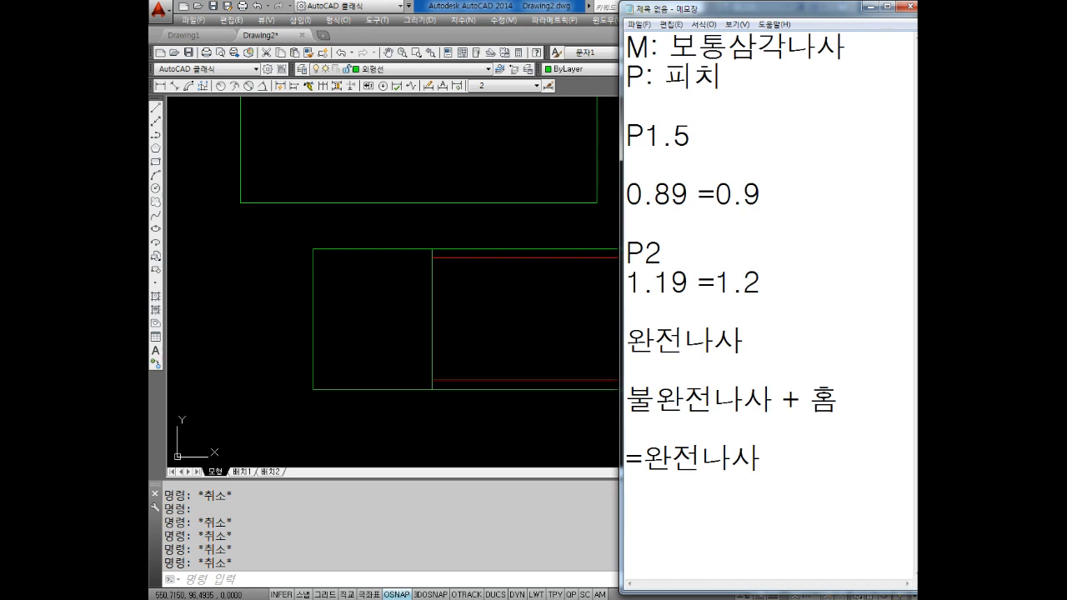
Step: Switch to AutoCAD and draw a slanted line from the inner end of the upper red thread line up past the shaft's outer line
{"action": "left_click", "coordinate": [567, 257]}
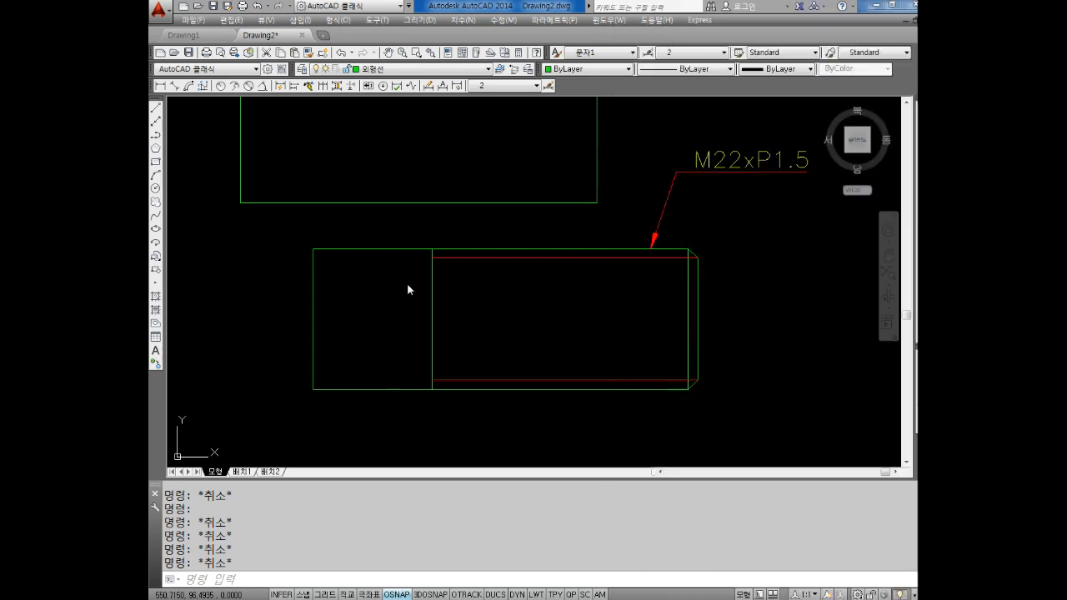
{"action": "scroll", "coordinate": [409, 283], "scroll_direction": "up", "scroll_amount": 5}
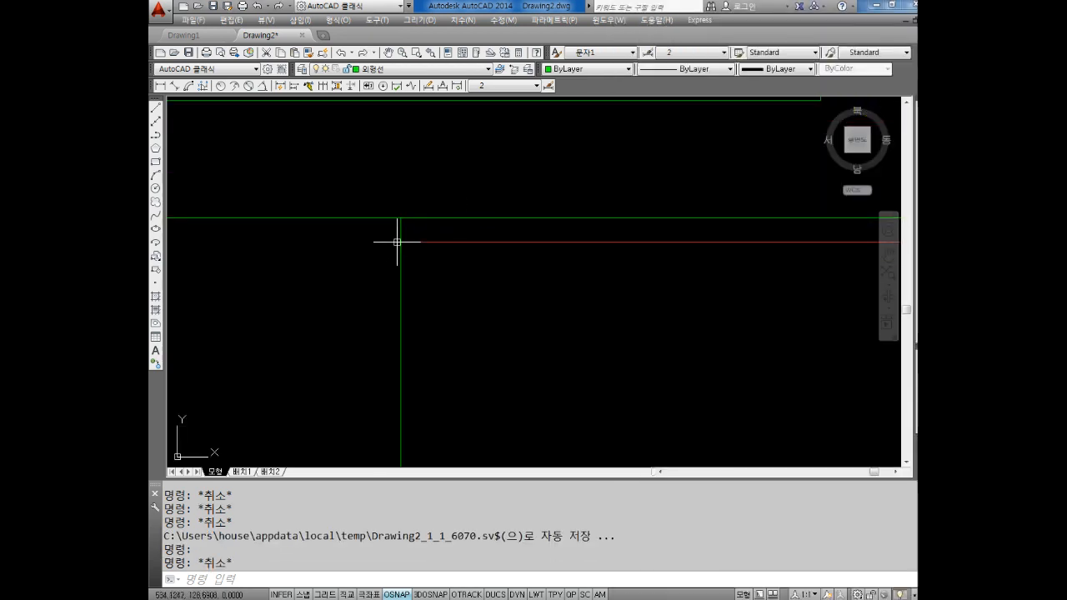
{"action": "type", "text": "L"}
{"action": "key", "text": "Return"}
{"action": "left_click", "coordinate": [401, 241]}
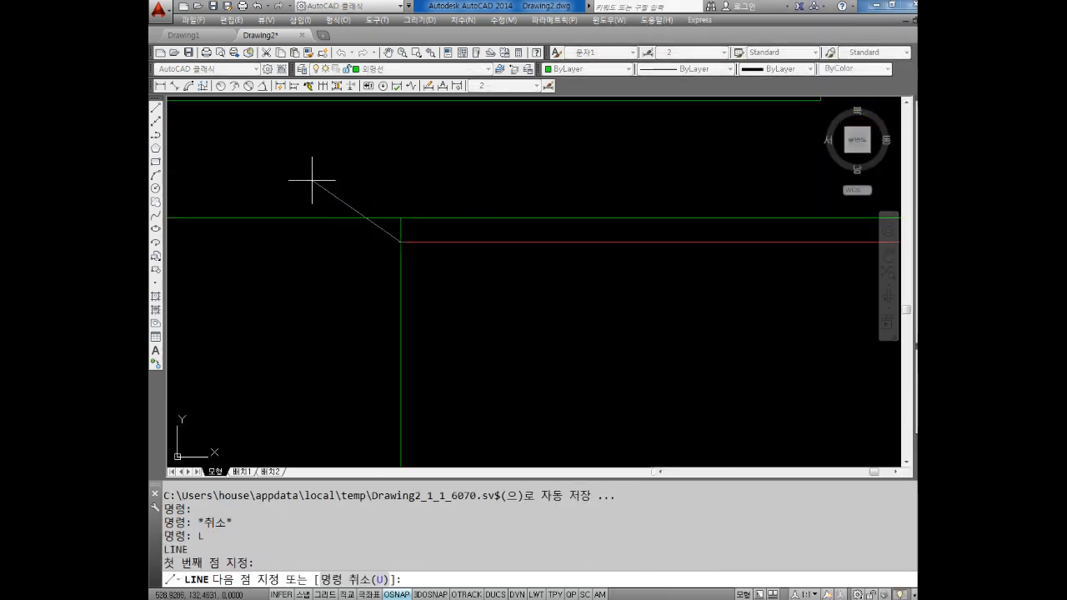
{"action": "left_click", "coordinate": [254, 159]}
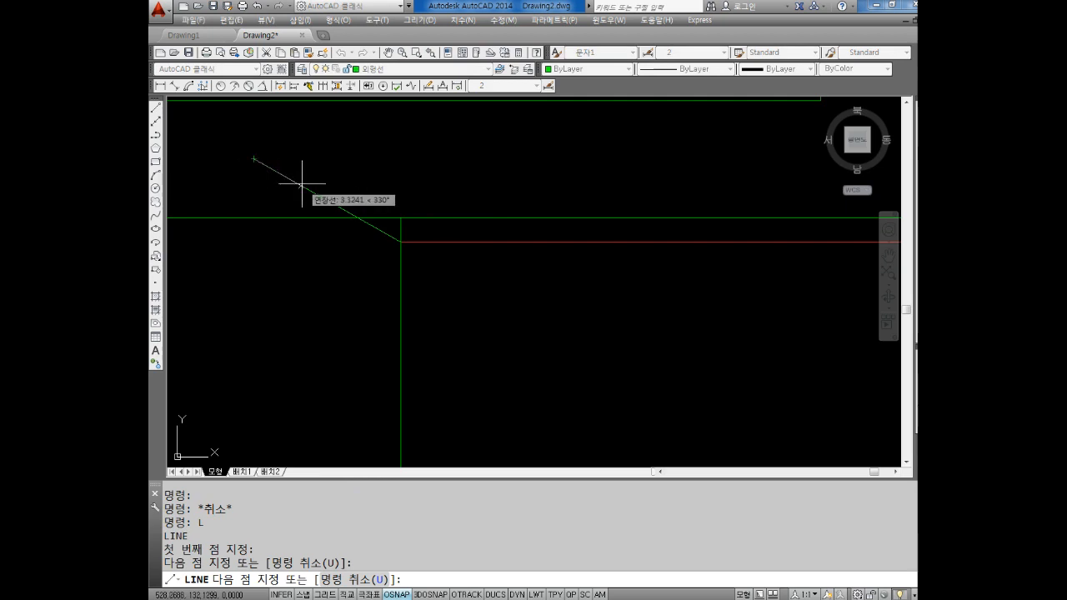
{"action": "key", "text": "Escape"}
{"action": "key", "text": "Escape"}
{"action": "key", "text": "Escape"}
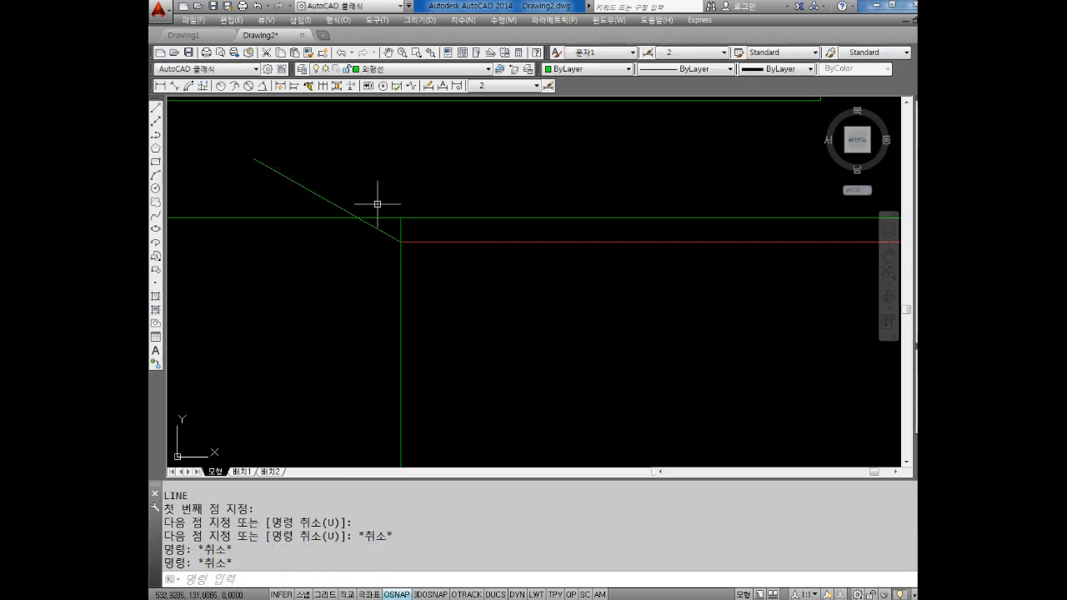
Step: Measure the acute angle between the slanted line and the red thread line with an angular dimension, without placing it
{"action": "scroll", "coordinate": [384, 237], "scroll_direction": "up", "scroll_amount": 1}
{"action": "scroll", "coordinate": [381, 228], "scroll_direction": "down", "scroll_amount": 1}
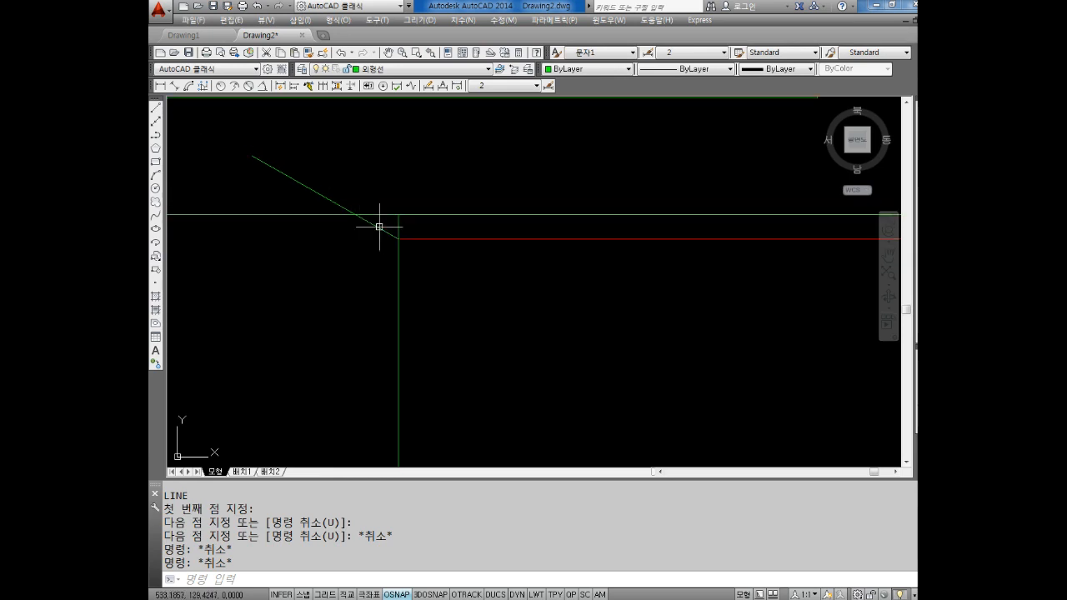
{"action": "middle_click_drag", "start_coordinate": [379, 226], "coordinate": [408, 250]}
{"action": "key", "text": "Escape"}
{"action": "left_click", "coordinate": [261, 86]}
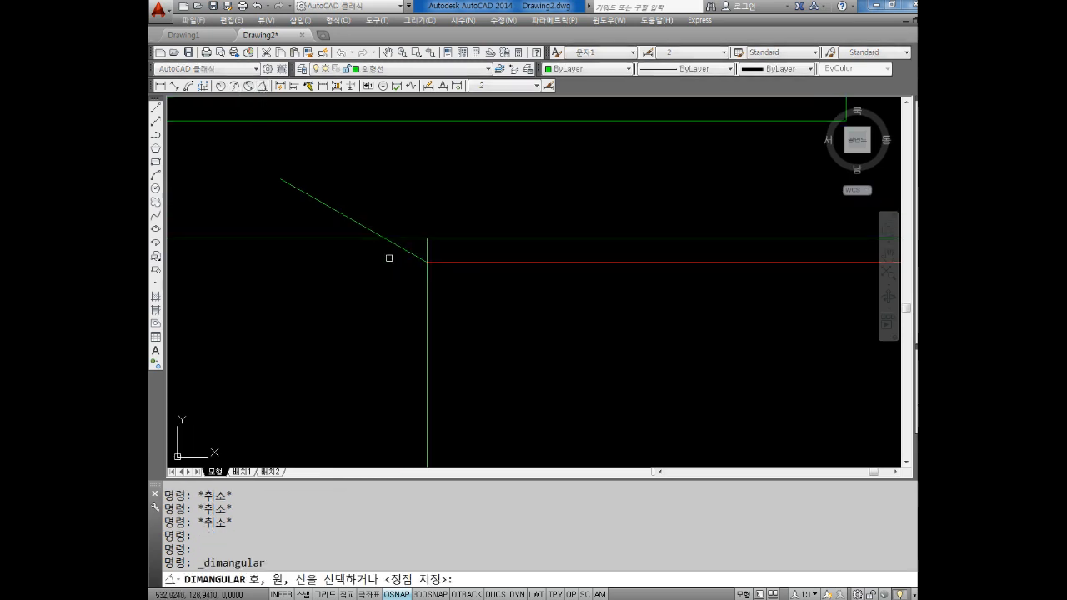
{"action": "left_click", "coordinate": [400, 246]}
{"action": "left_click", "coordinate": [434, 261]}
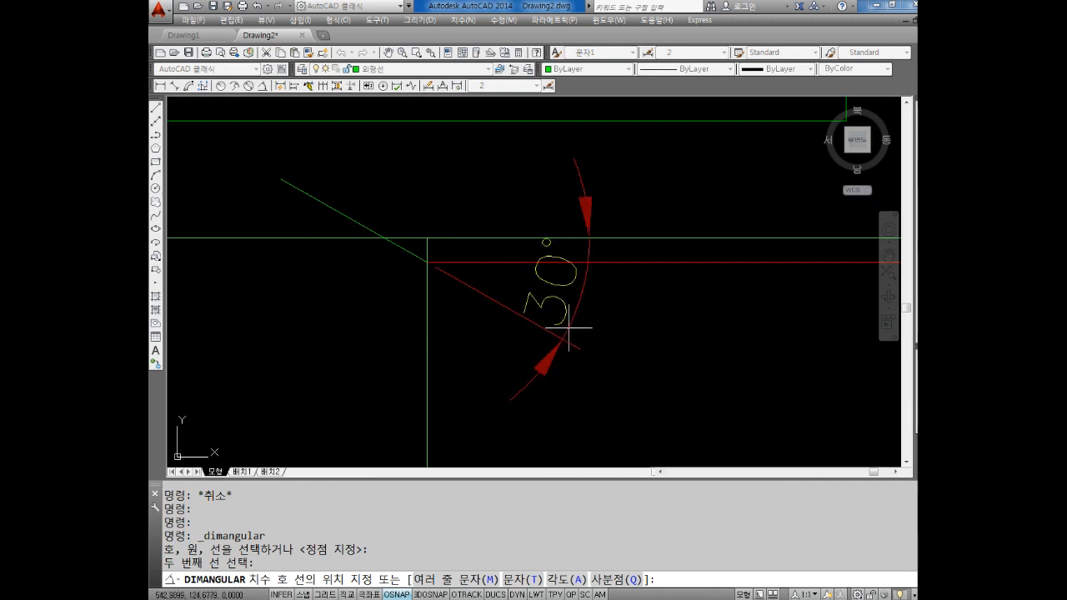
{"action": "key", "text": "Escape"}
{"action": "key", "text": "Escape"}
{"action": "key", "text": "Escape"}
{"action": "key", "text": "Escape"}
{"action": "key", "text": "Escape"}
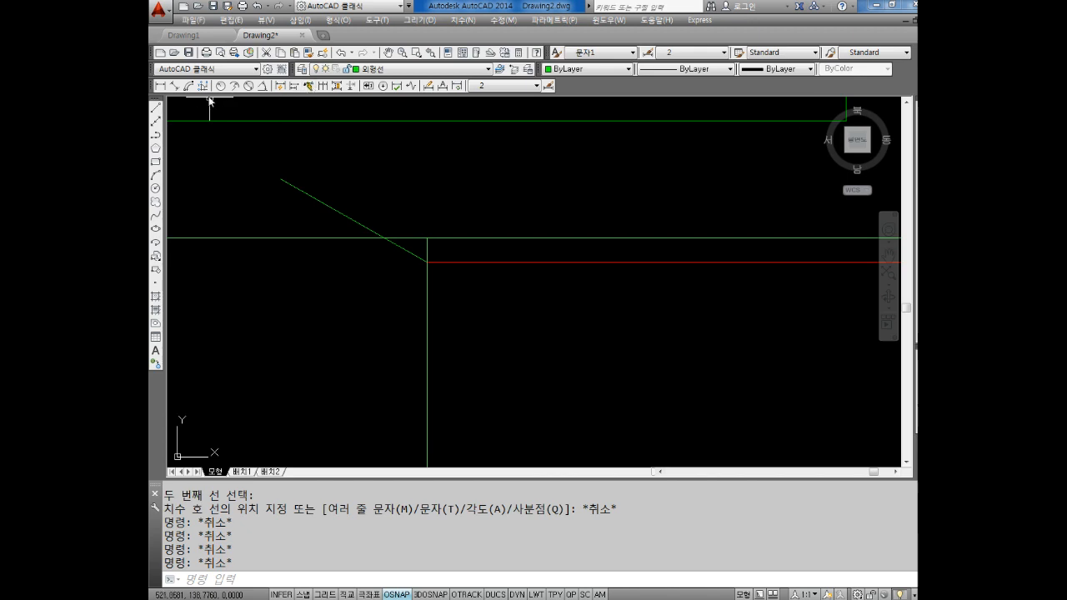
Step: Measure the obtuse angle above the slanted line and the red thread line, without placing the dimension
{"action": "left_click", "coordinate": [261, 86]}
{"action": "left_click", "coordinate": [348, 217]}
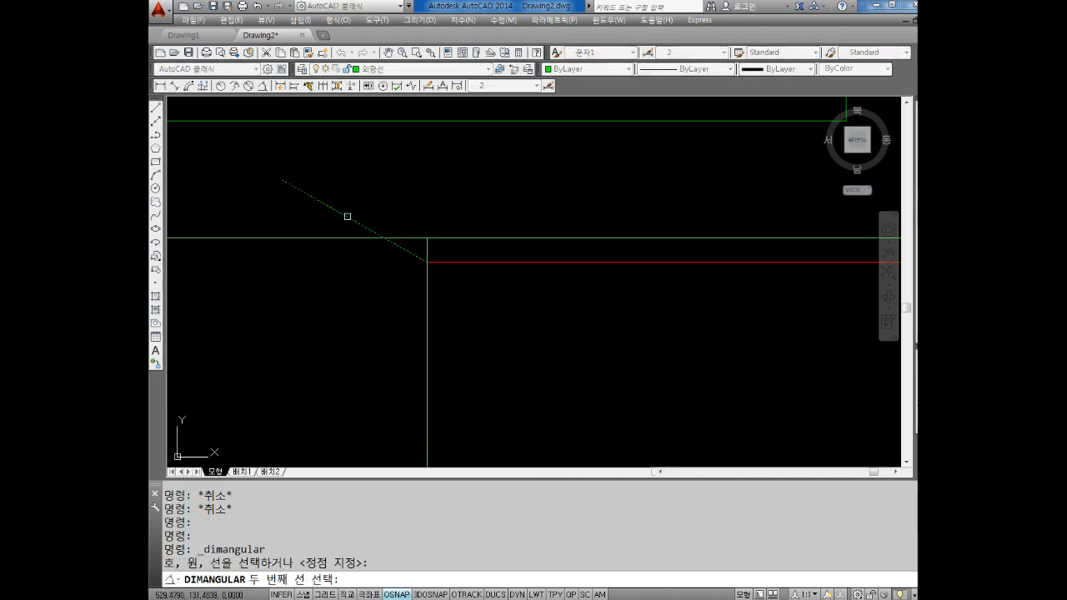
{"action": "left_click", "coordinate": [529, 264]}
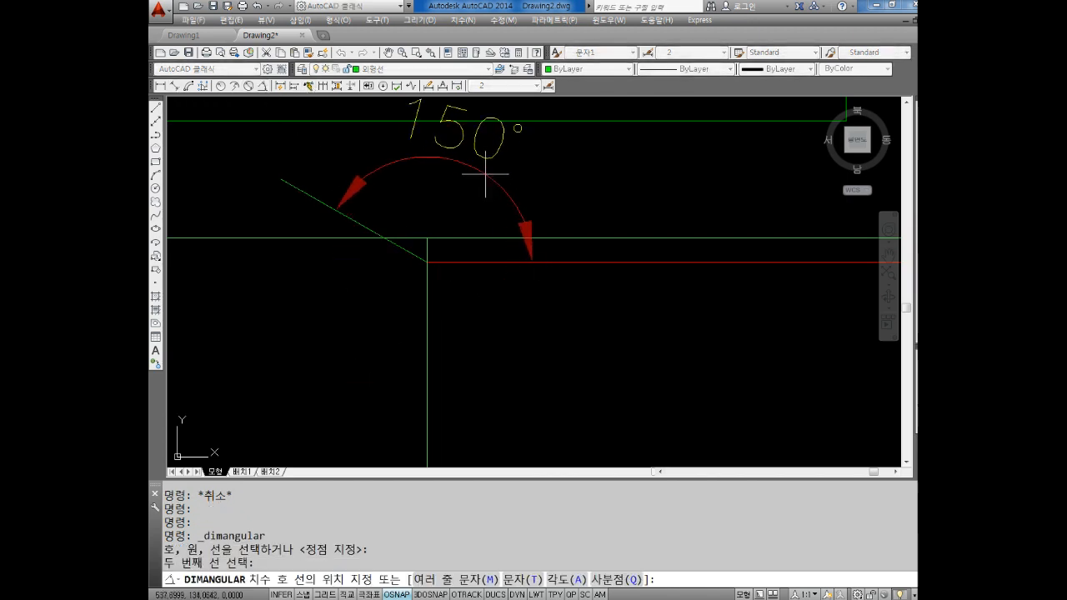
{"action": "key", "text": "Escape"}
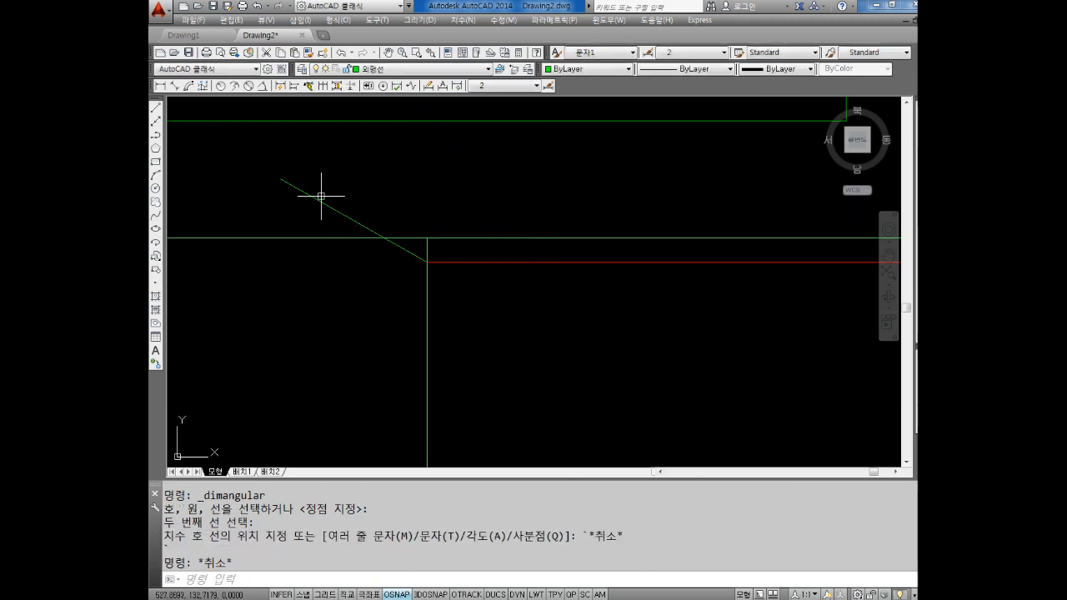
Step: Erase the slanted line at the inner end of the upper red thread line
{"action": "left_click", "coordinate": [313, 197]}
{"action": "key", "text": "Delete"}
{"action": "key", "text": "Escape"}
{"action": "key", "text": "Escape"}
{"action": "key", "text": "Escape"}
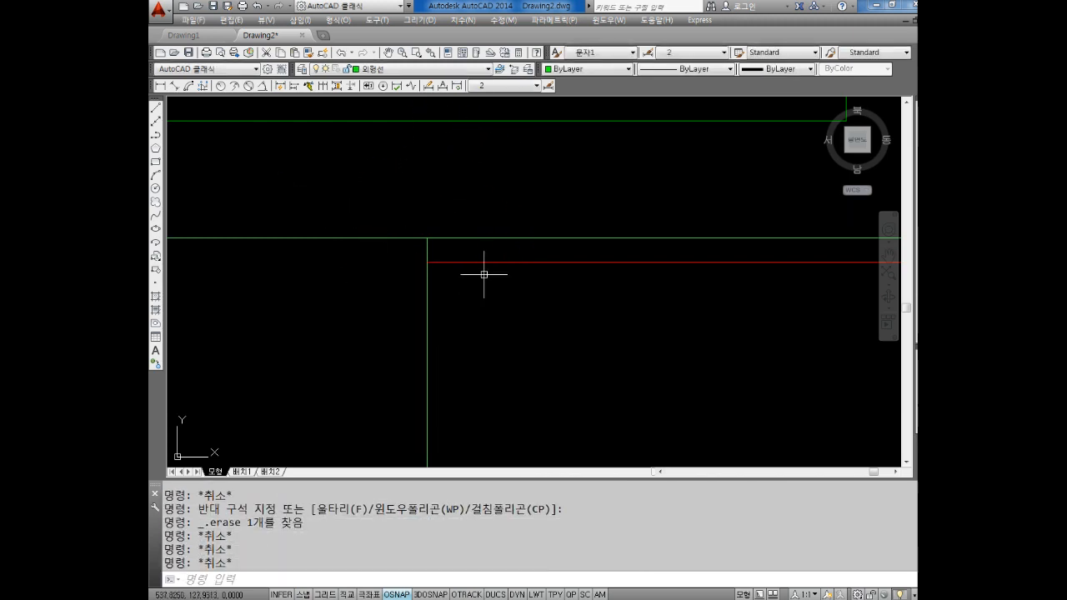
Step: Draw a line 20 long at 150° from the inner end of the upper red thread line
{"action": "type", "text": "L"}
{"action": "key", "text": "Return"}
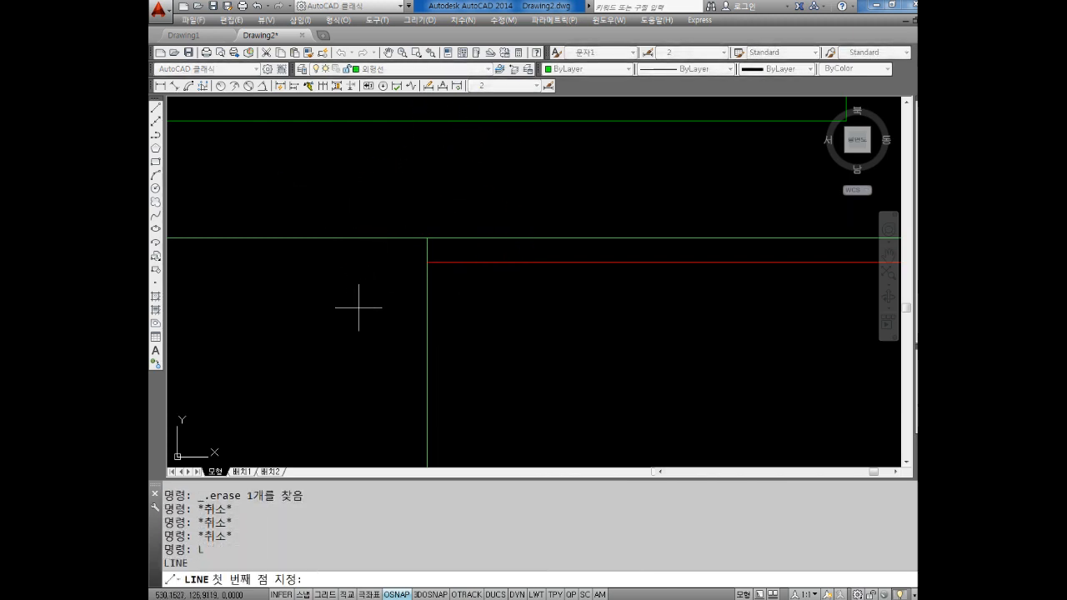
{"action": "left_click", "coordinate": [431, 260]}
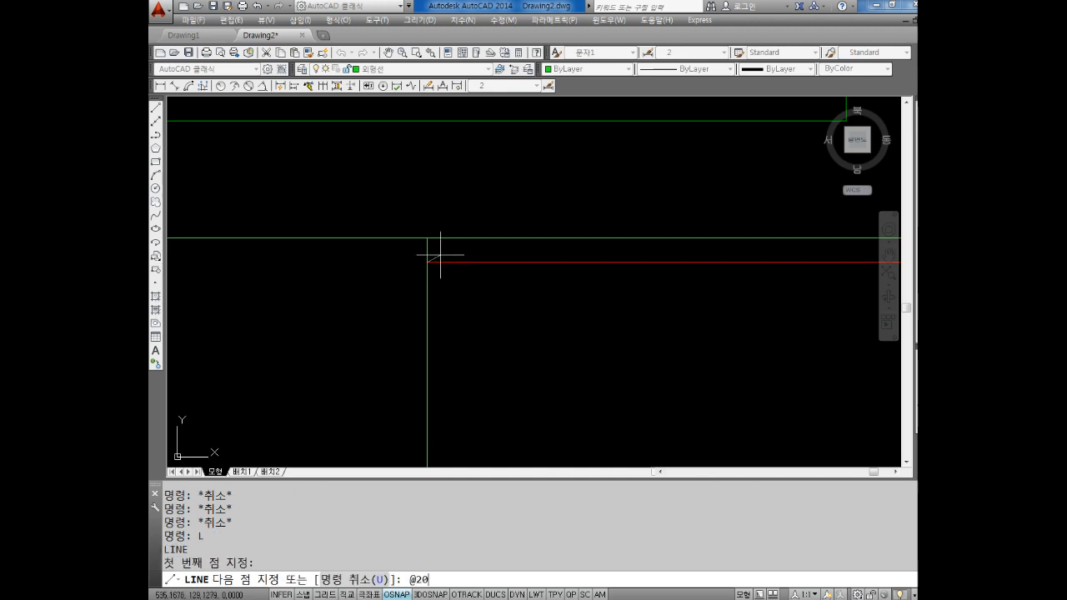
{"action": "type", "text": "@20<150"}
{"action": "key", "text": "Return"}
{"action": "key", "text": "Escape"}
{"action": "key", "text": "Escape"}
{"action": "scroll", "coordinate": [443, 301], "scroll_direction": "down", "scroll_amount": 3}
{"action": "scroll", "coordinate": [451, 291], "scroll_direction": "up", "scroll_amount": 5}
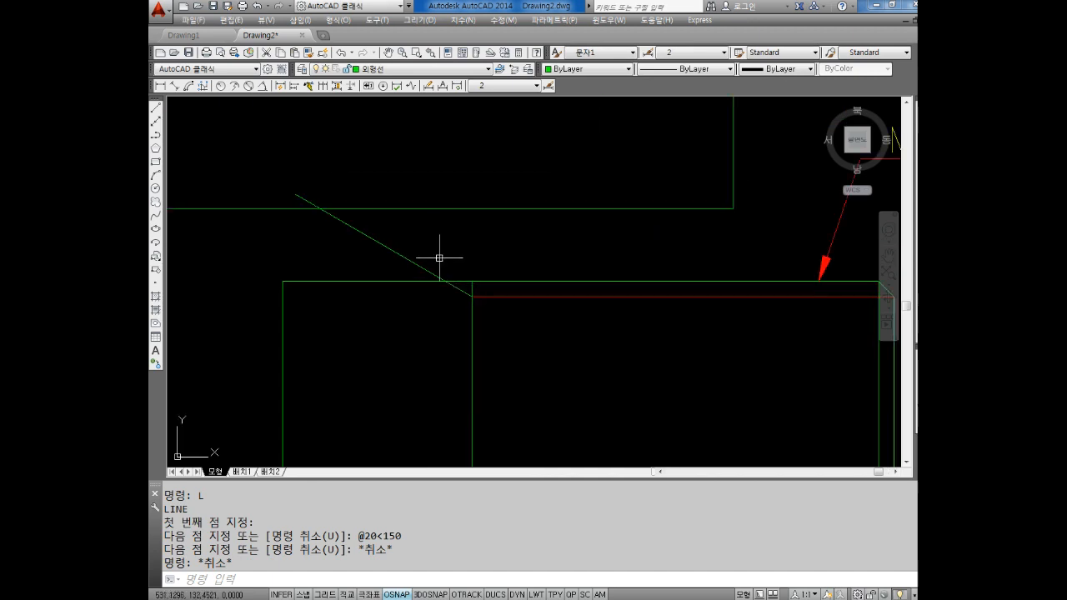
{"action": "key", "text": "Escape"}
{"action": "key", "text": "Escape"}
{"action": "key", "text": "Escape"}
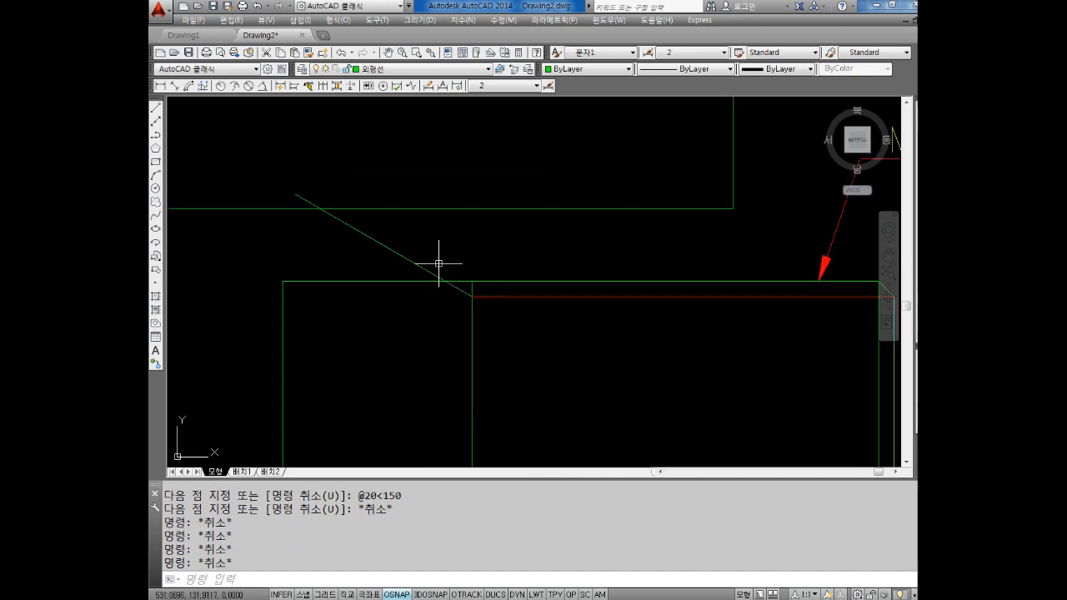
Step: Trim the part of the 150° line that extends above the shaft's upper outer line
{"action": "key", "text": "Return"}
{"action": "left_click", "coordinate": [514, 288]}
{"action": "left_click", "coordinate": [487, 276]}
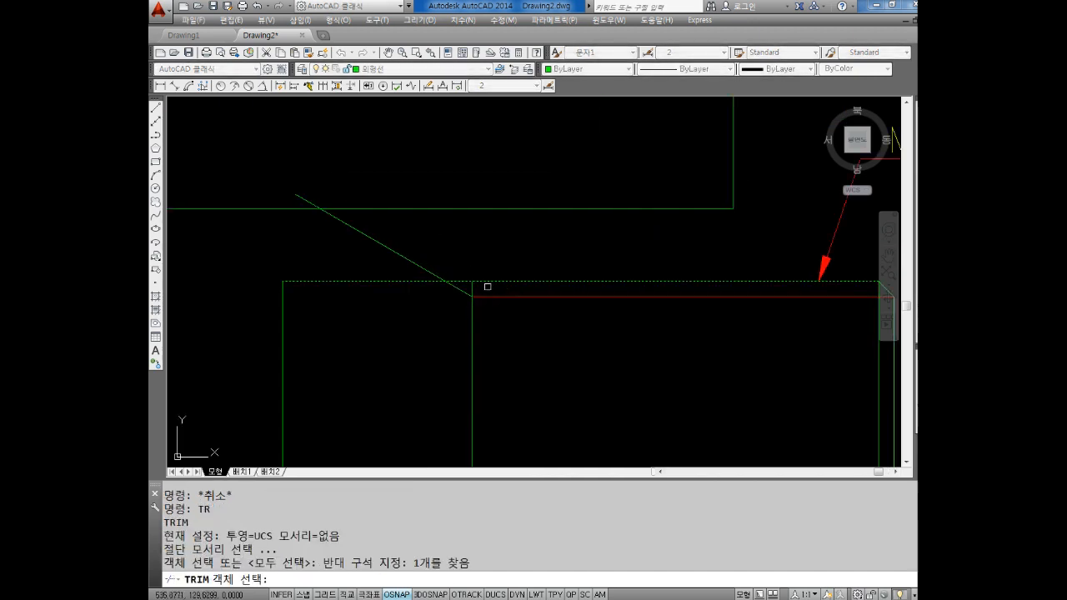
{"action": "key", "text": "Return"}
{"action": "left_click", "coordinate": [435, 247]}
{"action": "left_click", "coordinate": [332, 247]}
{"action": "middle_click_drag", "start_coordinate": [505, 348], "coordinate": [484, 290]}
{"action": "key", "text": "Escape"}
{"action": "key", "text": "Escape"}
{"action": "key", "text": "Escape"}
{"action": "scroll", "coordinate": [444, 254], "scroll_direction": "up", "scroll_amount": 5}
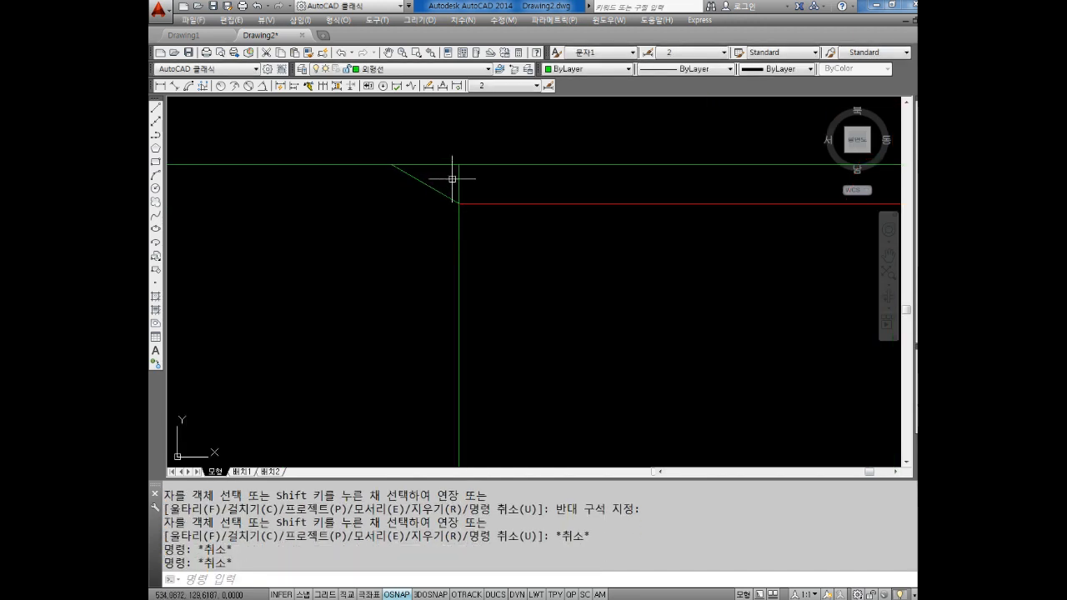
Step: Change the color of the short slanted line to red (빨간색)
{"action": "left_click", "coordinate": [452, 179]}
{"action": "left_click", "coordinate": [375, 246]}
{"action": "left_click", "coordinate": [584, 70]}
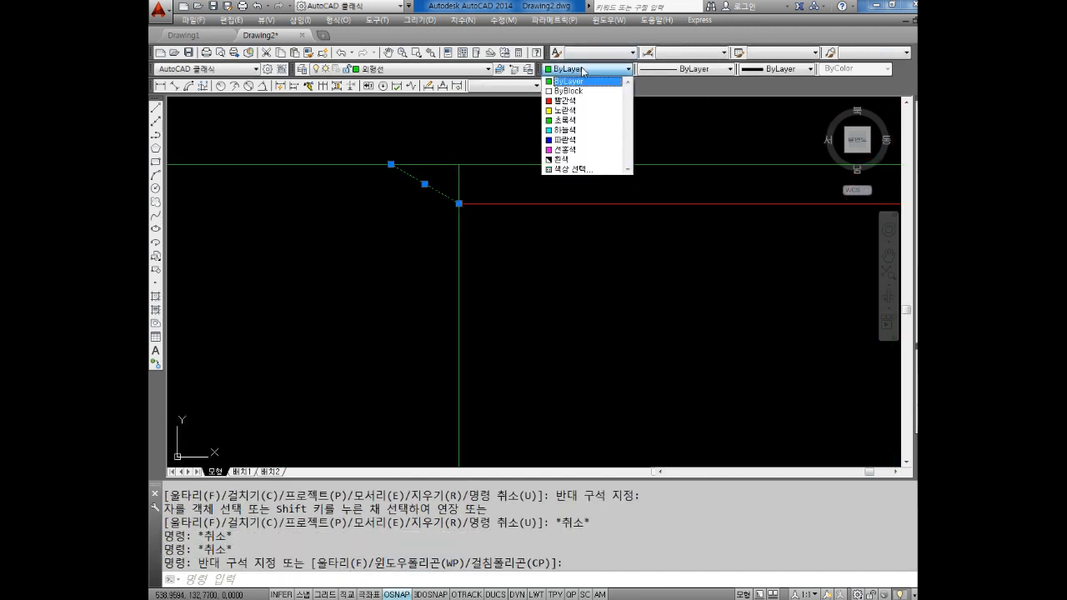
{"action": "left_click", "coordinate": [575, 101]}
{"action": "key", "text": "Escape"}
{"action": "key", "text": "Escape"}
{"action": "key", "text": "Escape"}
{"action": "middle_click_drag", "start_coordinate": [540, 172], "coordinate": [516, 122]}
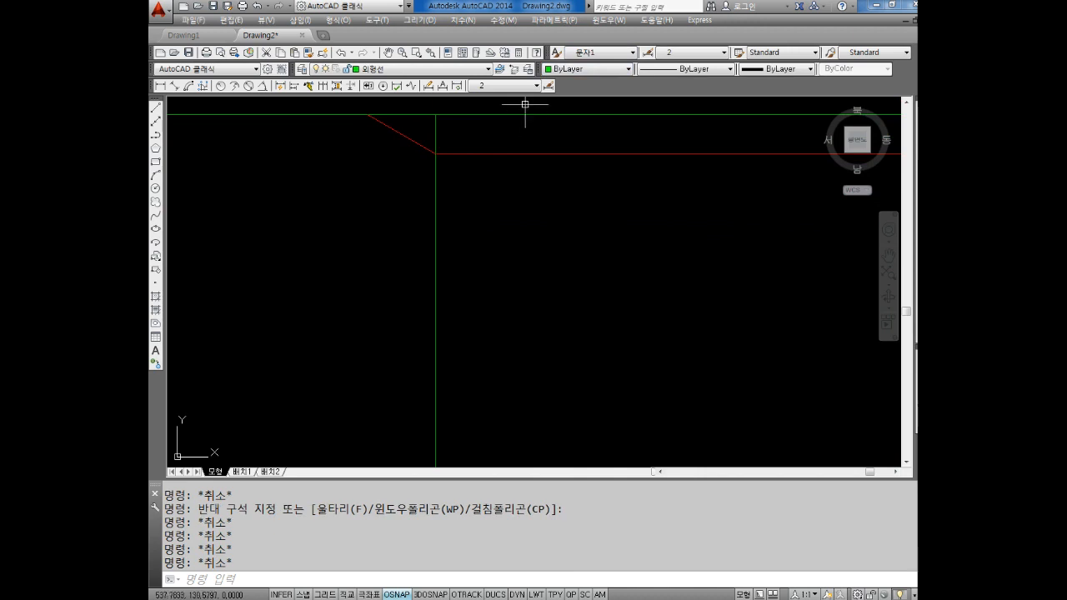
Step: Mirror the red slanted line about the shaft's horizontal center axis to the lower side, keeping the original
{"action": "type", "text": "MI"}
{"action": "key", "text": "Return"}
{"action": "scroll", "coordinate": [488, 167], "scroll_direction": "down", "scroll_amount": 1}
{"action": "left_click_drag", "start_coordinate": [443, 146], "coordinate": [425, 180]}
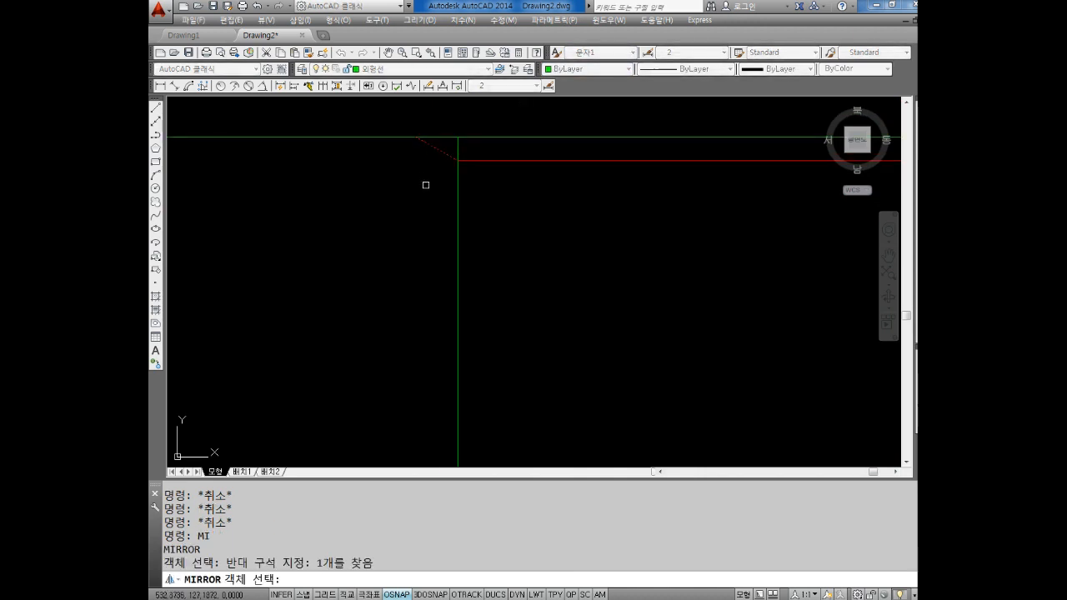
{"action": "scroll", "coordinate": [424, 183], "scroll_direction": "down", "scroll_amount": 2}
{"action": "key", "text": "Return"}
{"action": "left_click", "coordinate": [322, 238]}
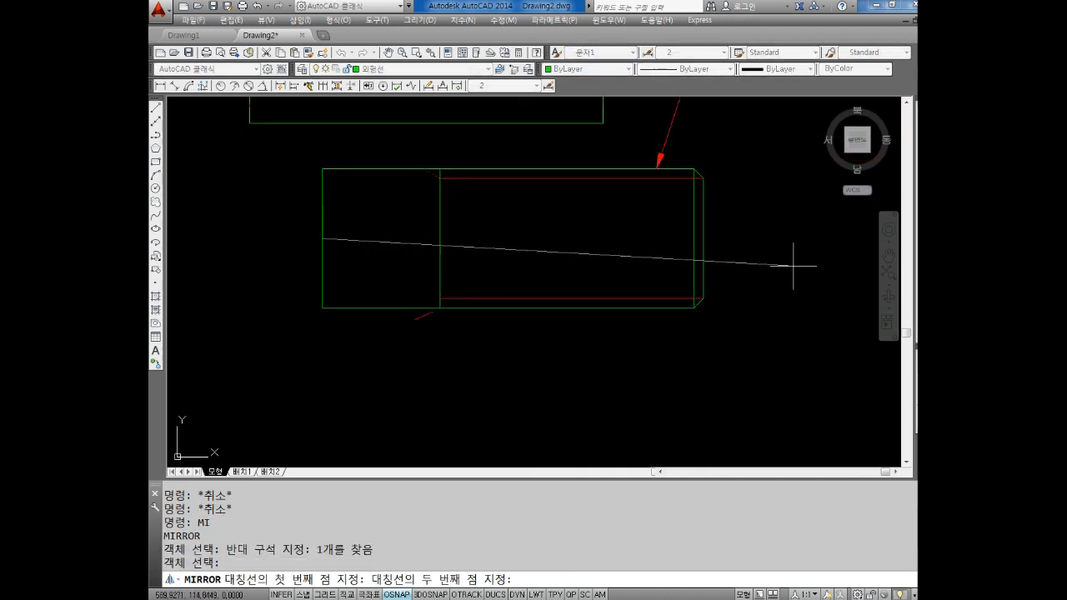
{"action": "left_click", "coordinate": [705, 238]}
{"action": "key", "text": "Return"}
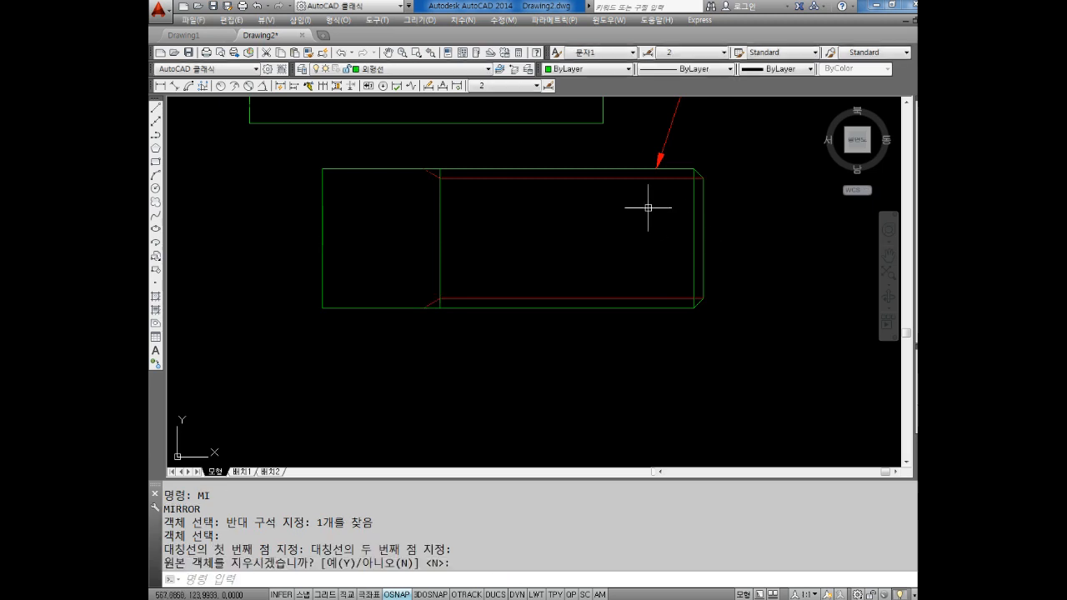
{"action": "middle_click_drag", "start_coordinate": [648, 205], "coordinate": [650, 227]}
{"action": "key", "text": "Escape"}
{"action": "key", "text": "Escape"}
{"action": "key", "text": "Escape"}
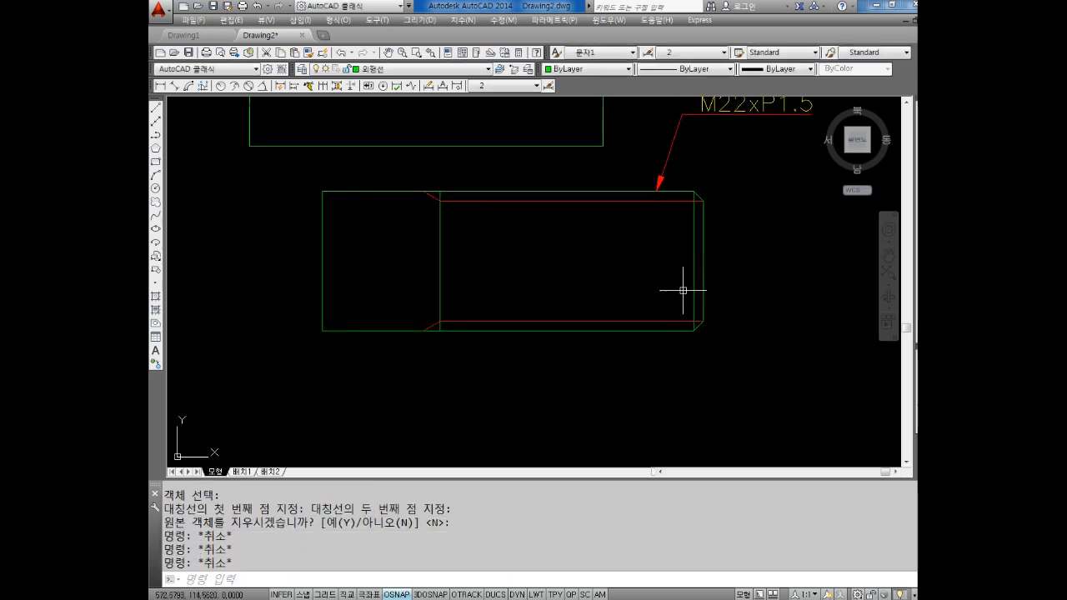
Step: Place a horizontal dimension below the shaft from the lower slanted line's outer end to the chamfered end of the shaft
{"action": "middle_click_drag", "start_coordinate": [683, 290], "coordinate": [628, 252]}
{"action": "key", "text": "Escape"}
{"action": "key", "text": "Escape"}
{"action": "key", "text": "Escape"}
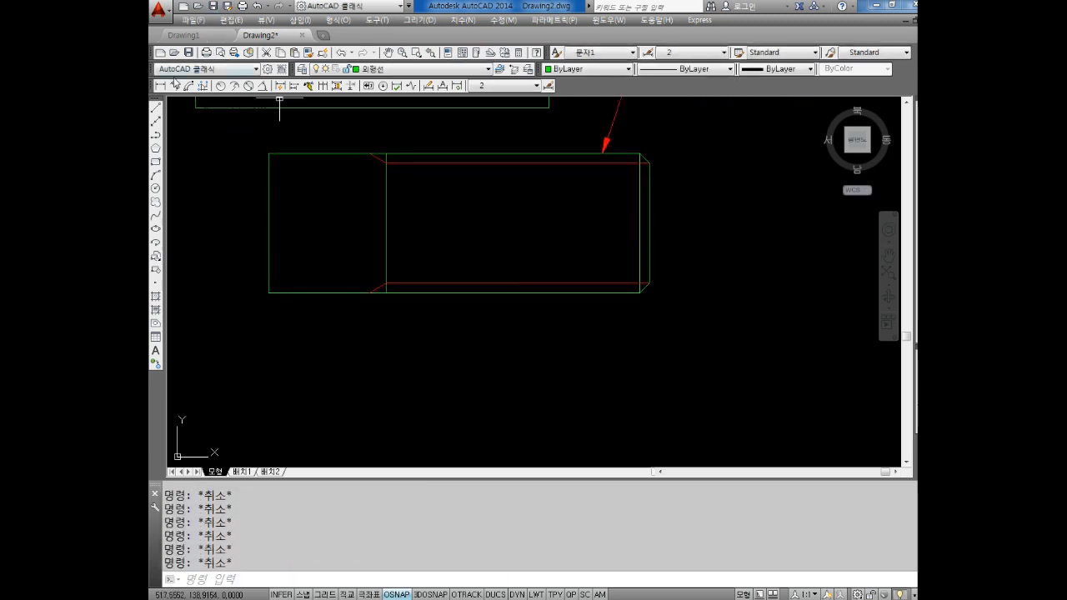
{"action": "left_click", "coordinate": [159, 87]}
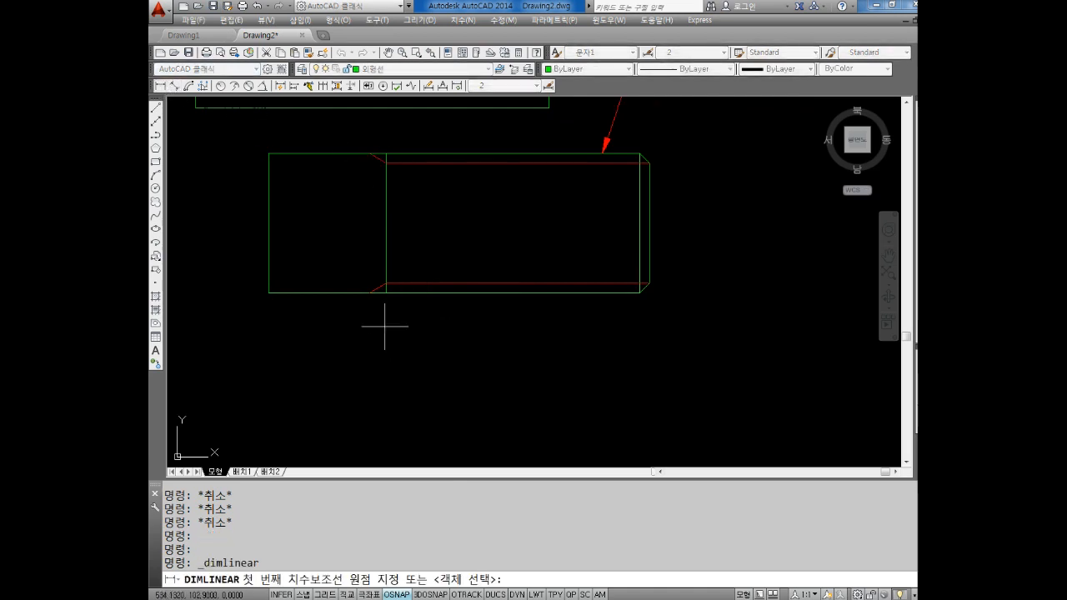
{"action": "left_click", "coordinate": [370, 293]}
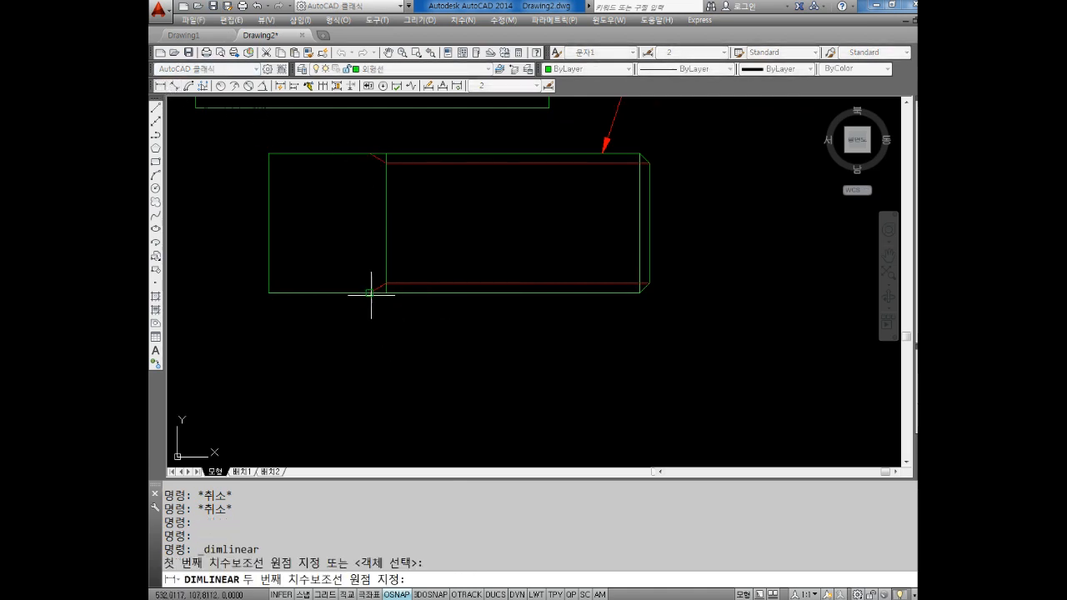
{"action": "left_click", "coordinate": [648, 284]}
{"action": "middle_click_drag", "start_coordinate": [567, 418], "coordinate": [550, 361]}
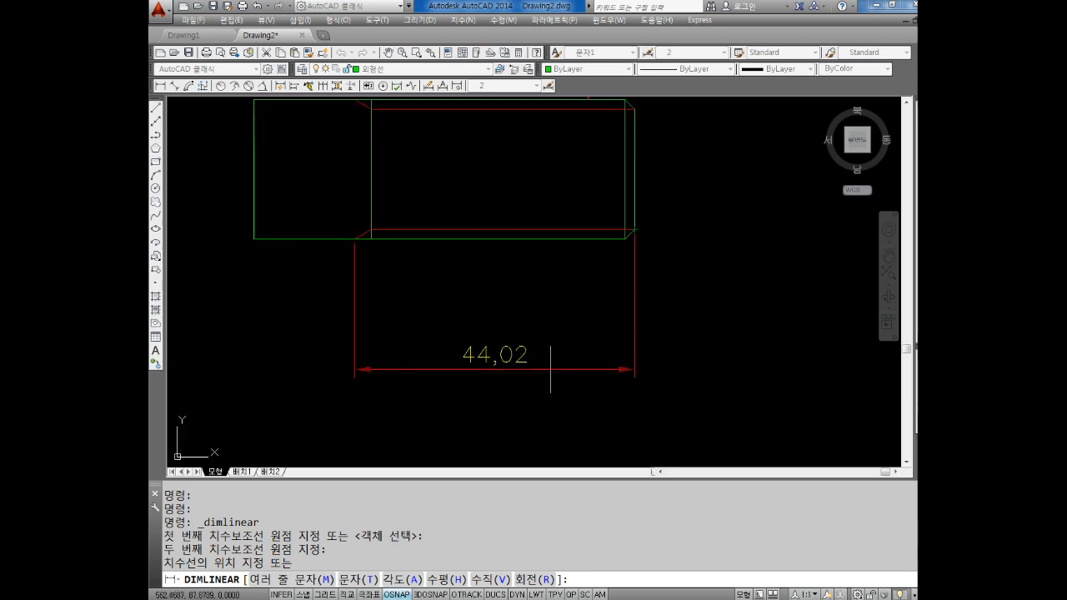
{"action": "left_click", "coordinate": [539, 401]}
{"action": "key", "text": "Escape"}
Step: Place a second horizontal dimension above the first, from the vertical thread-end line to the chamfered end of the shaft
{"action": "key", "text": "Return"}
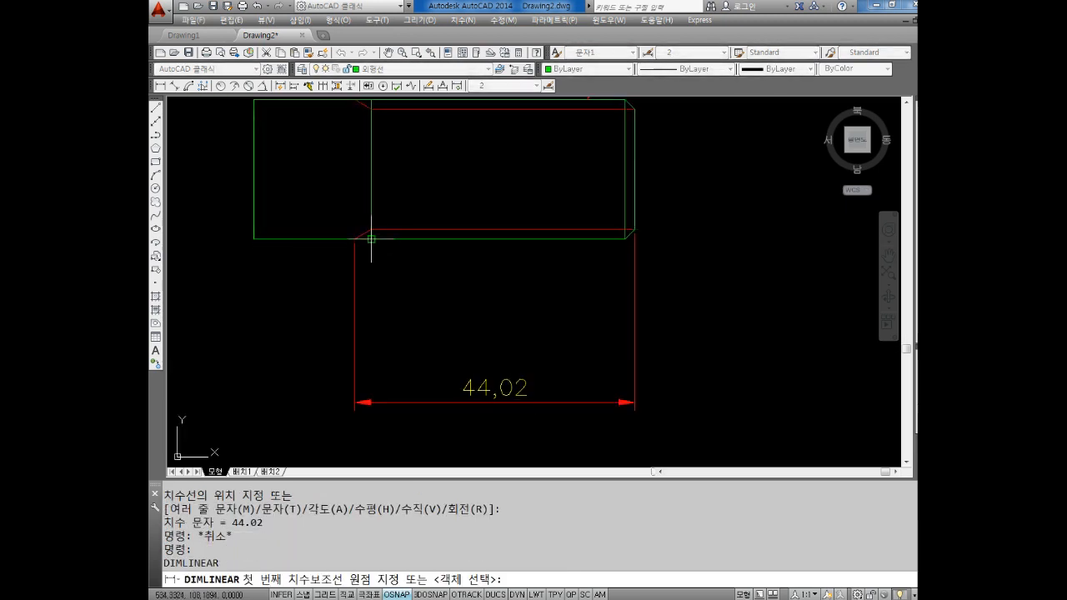
{"action": "left_click", "coordinate": [370, 238]}
{"action": "left_click", "coordinate": [634, 238]}
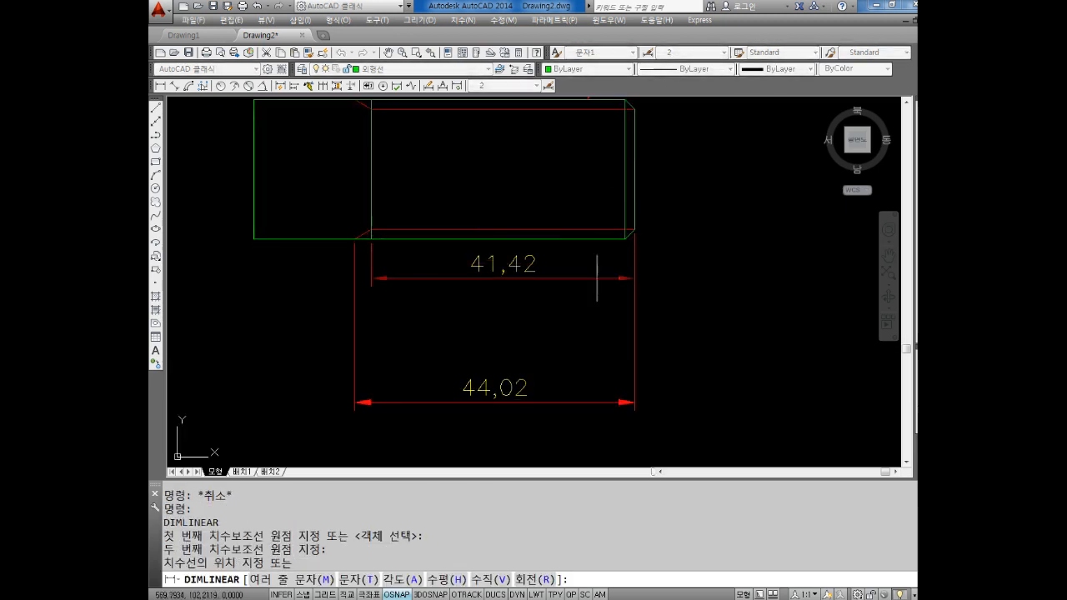
{"action": "left_click", "coordinate": [587, 352]}
{"action": "key", "text": "Escape"}
Step: Examine the vertical thread-end line and the lower slanted runout line against the two horizontal dimensions below the shaft
{"action": "middle_click_drag", "start_coordinate": [481, 302], "coordinate": [487, 320]}
{"action": "scroll", "coordinate": [361, 229], "scroll_direction": "up", "scroll_amount": 5}
{"action": "left_click", "coordinate": [440, 198]}
{"action": "key", "text": "Escape"}
{"action": "scroll", "coordinate": [357, 222], "scroll_direction": "down", "scroll_amount": 5}
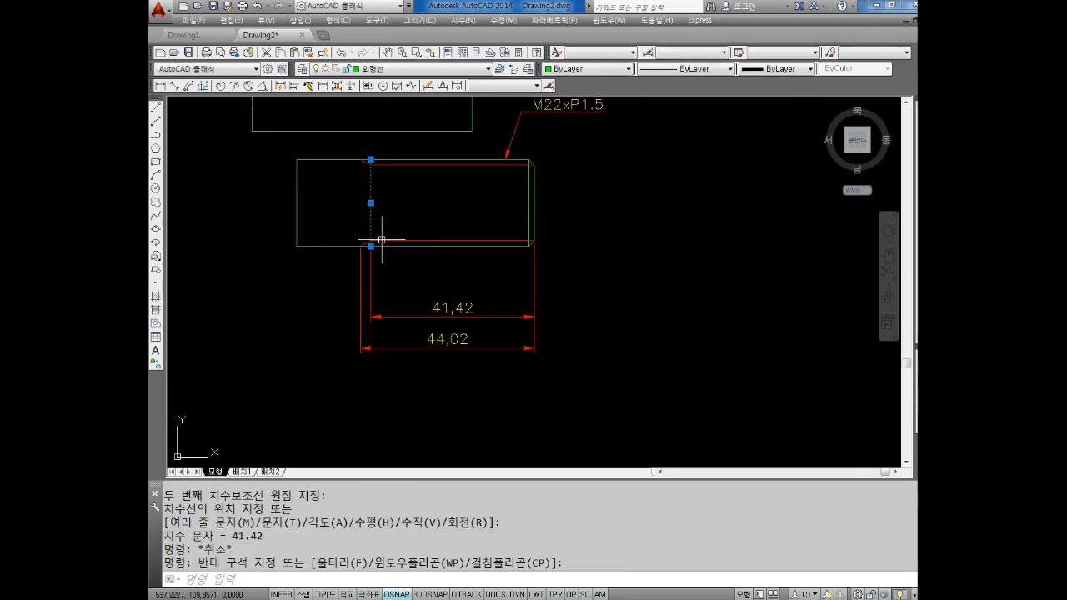
{"action": "scroll", "coordinate": [346, 263], "scroll_direction": "up", "scroll_amount": 5}
{"action": "key", "text": "Escape"}
{"action": "left_click", "coordinate": [337, 260]}
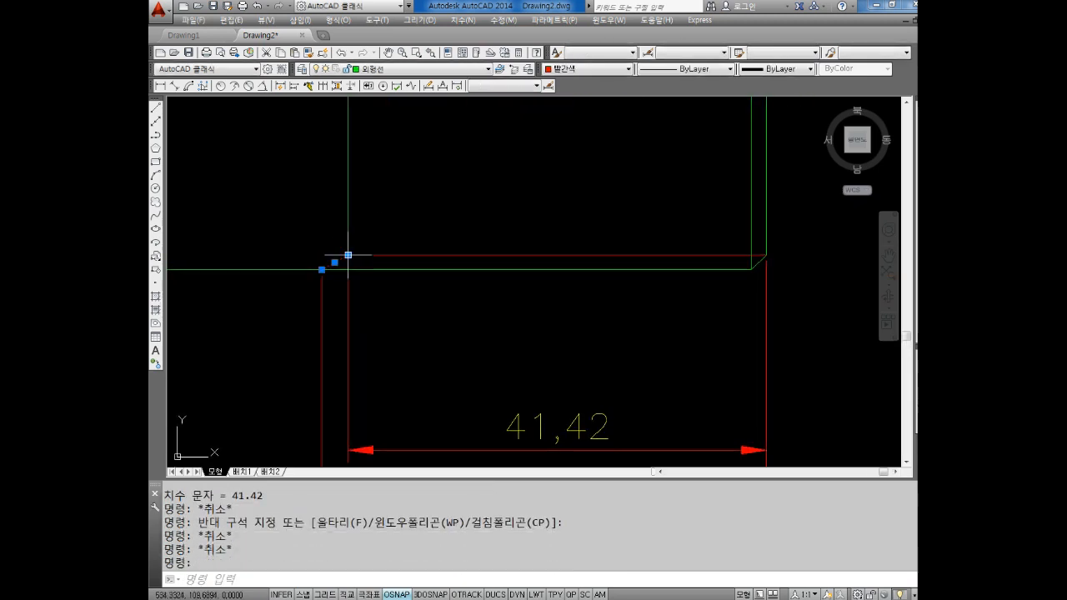
{"action": "mouse_move", "coordinate": [349, 255]}
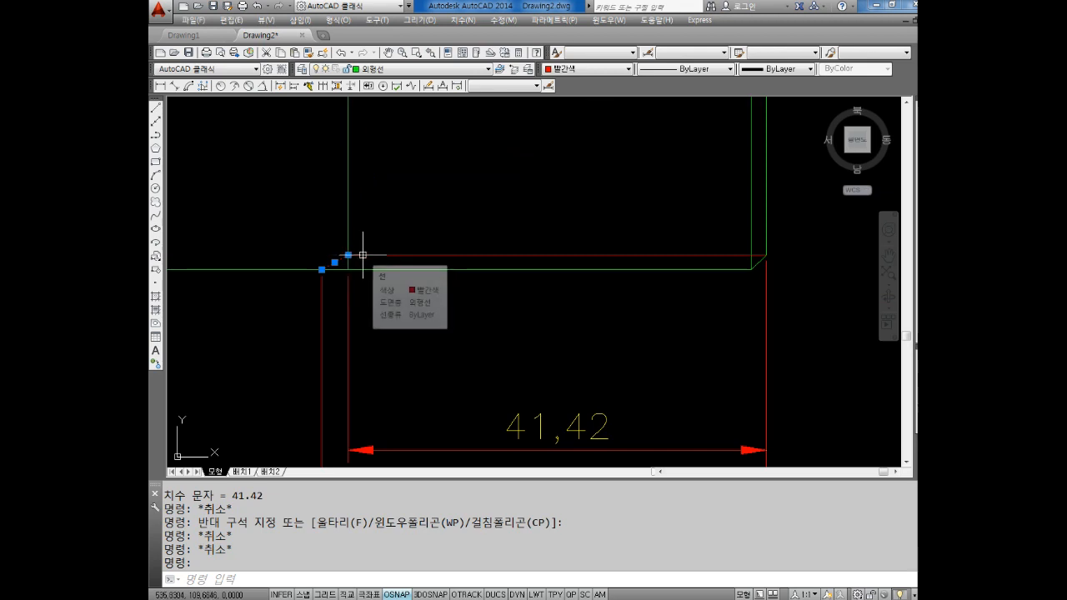
{"action": "scroll", "coordinate": [366, 249], "scroll_direction": "down", "scroll_amount": 2}
{"action": "scroll", "coordinate": [366, 248], "scroll_direction": "down", "scroll_amount": 2}
{"action": "key", "text": "Escape"}
{"action": "key", "text": "Escape"}
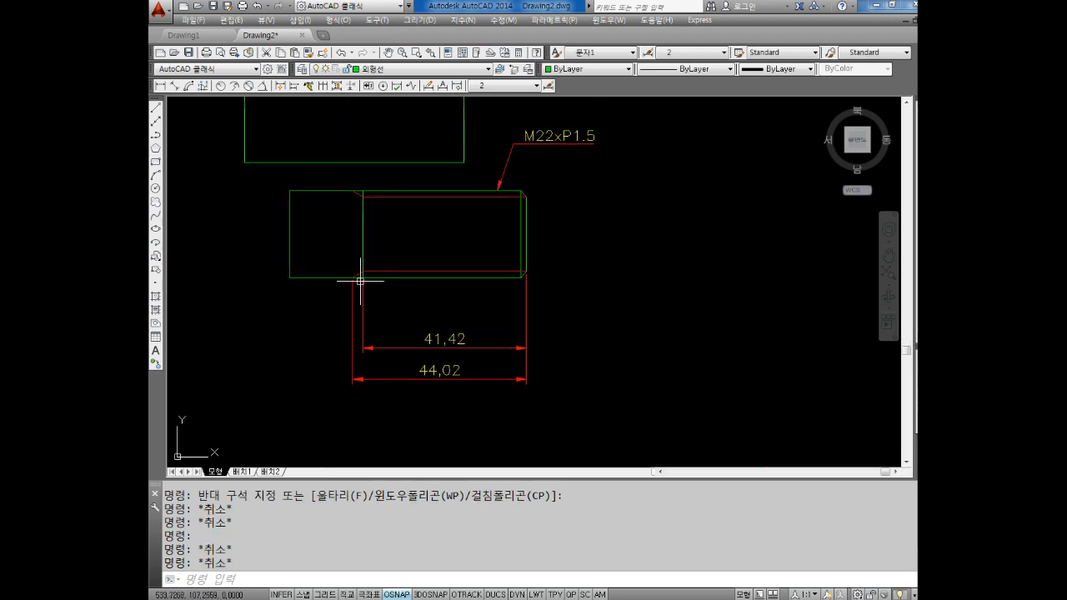
{"action": "scroll", "coordinate": [375, 241], "scroll_direction": "up", "scroll_amount": 2}
{"action": "key", "text": "Escape"}
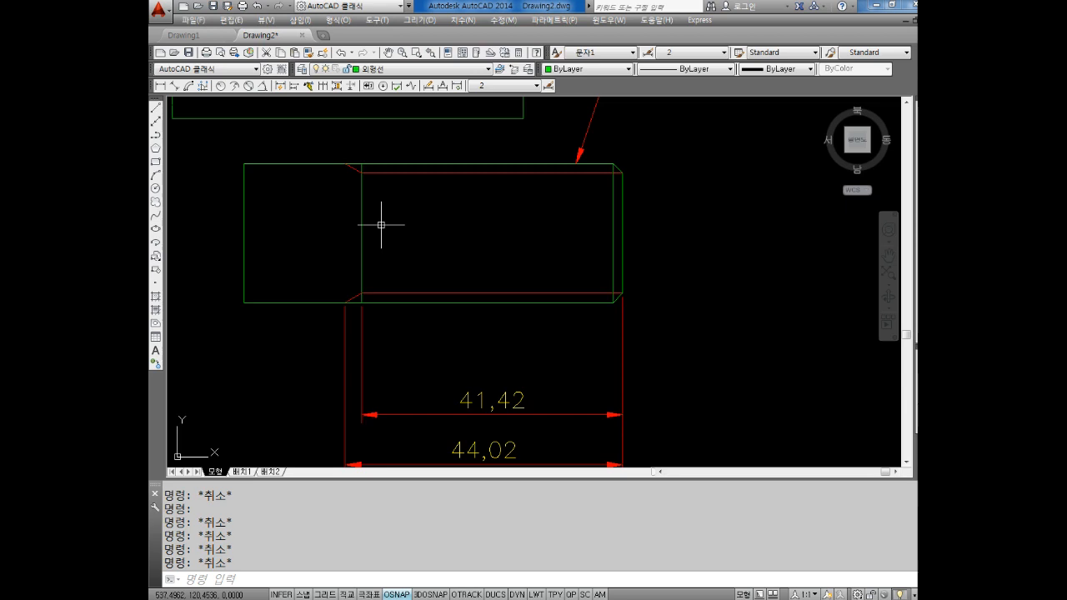
Step: Review the triangular thread-profile drawing, the threaded shaft and its red thread root lines
{"action": "scroll", "coordinate": [520, 322], "scroll_direction": "down", "scroll_amount": 2}
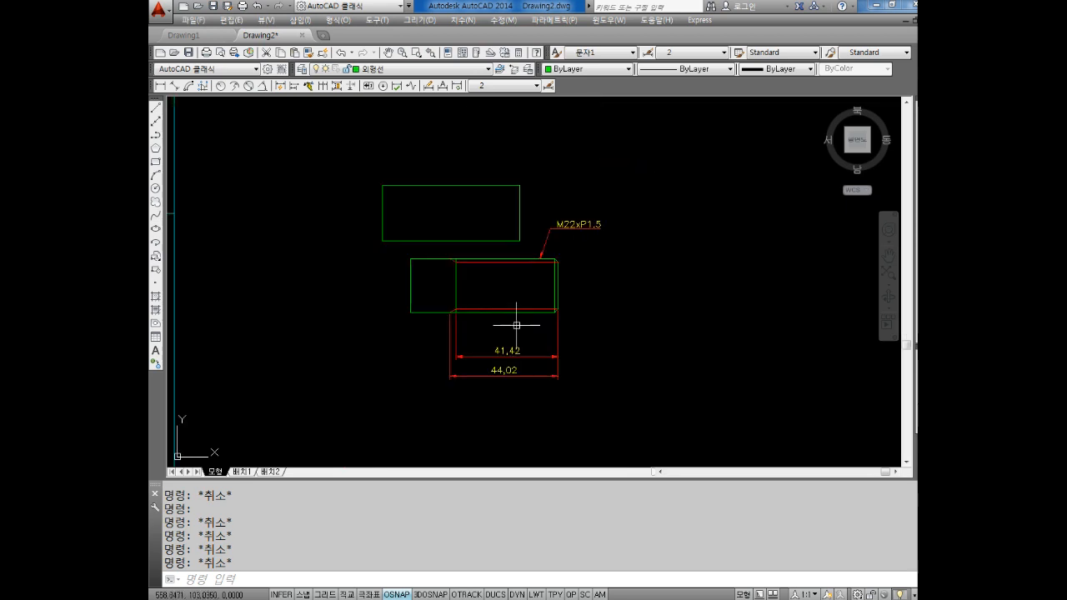
{"action": "middle_click_drag", "start_coordinate": [517, 326], "coordinate": [593, 308]}
{"action": "scroll", "coordinate": [592, 308], "scroll_direction": "down", "scroll_amount": 2}
{"action": "middle_click_drag", "start_coordinate": [468, 293], "coordinate": [549, 293]}
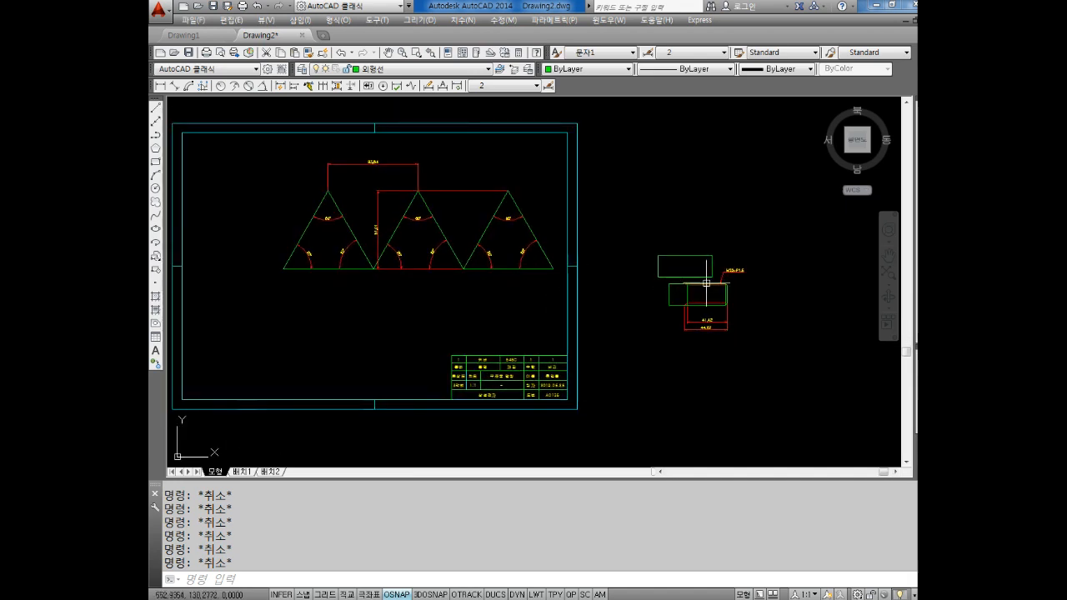
{"action": "scroll", "coordinate": [733, 250], "scroll_direction": "up", "scroll_amount": 3}
{"action": "scroll", "coordinate": [671, 359], "scroll_direction": "up", "scroll_amount": 2}
{"action": "scroll", "coordinate": [578, 259], "scroll_direction": "up", "scroll_amount": 2}
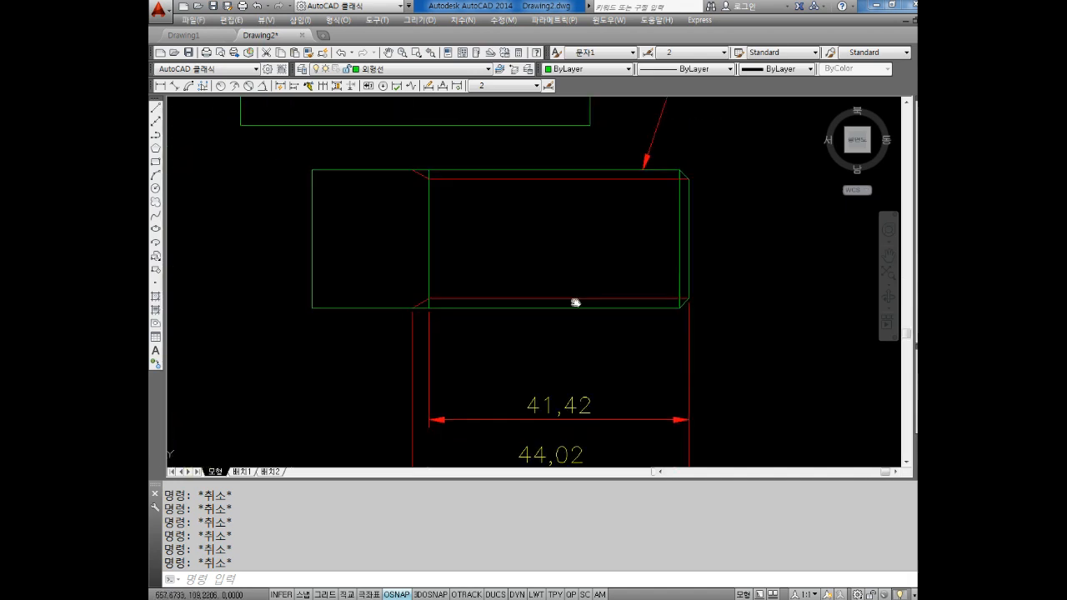
{"action": "left_click", "coordinate": [503, 197]}
{"action": "key", "text": "Escape"}
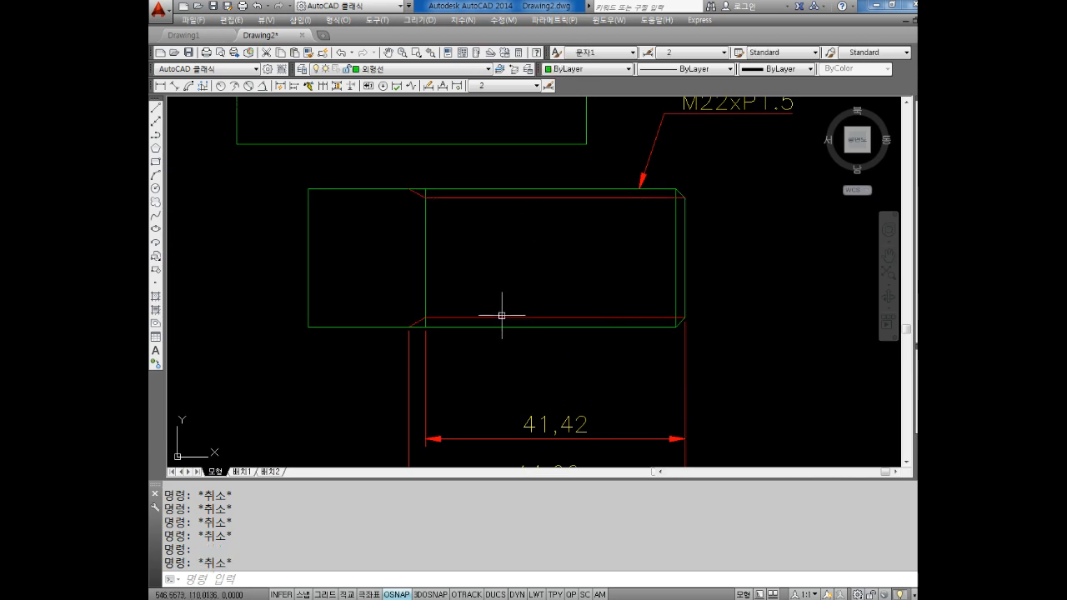
{"action": "left_click", "coordinate": [503, 317]}
{"action": "key", "text": "Escape"}
{"action": "scroll", "coordinate": [584, 225], "scroll_direction": "up", "scroll_amount": 3}
{"action": "key", "text": "Escape"}
{"action": "key", "text": "Escape"}
{"action": "middle_click_drag", "start_coordinate": [614, 235], "coordinate": [582, 263]}
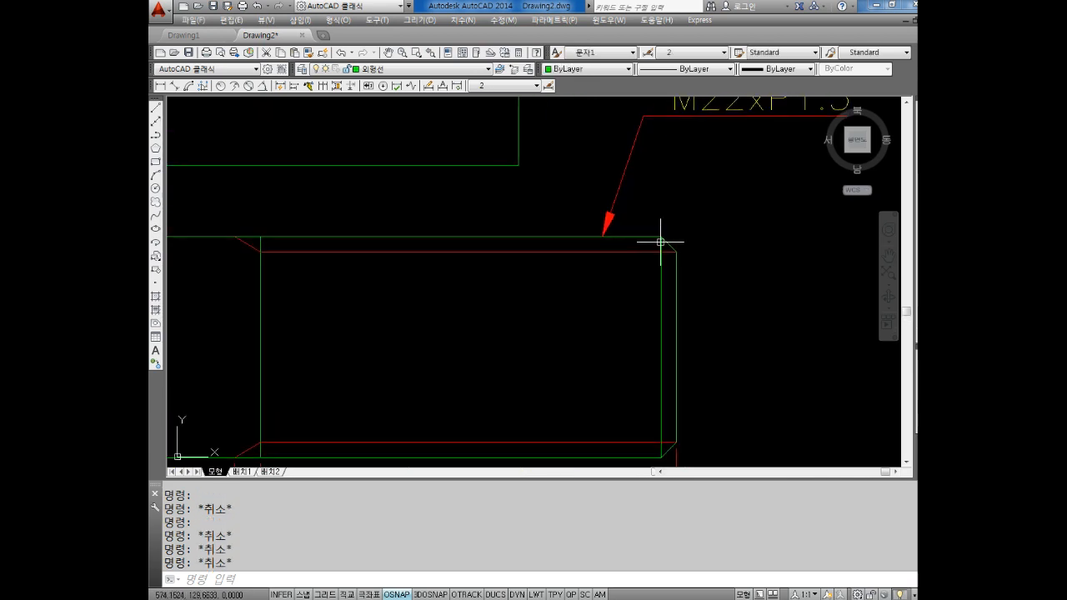
{"action": "left_click", "coordinate": [645, 248]}
{"action": "left_click", "coordinate": [623, 271]}
{"action": "key", "text": "Escape"}
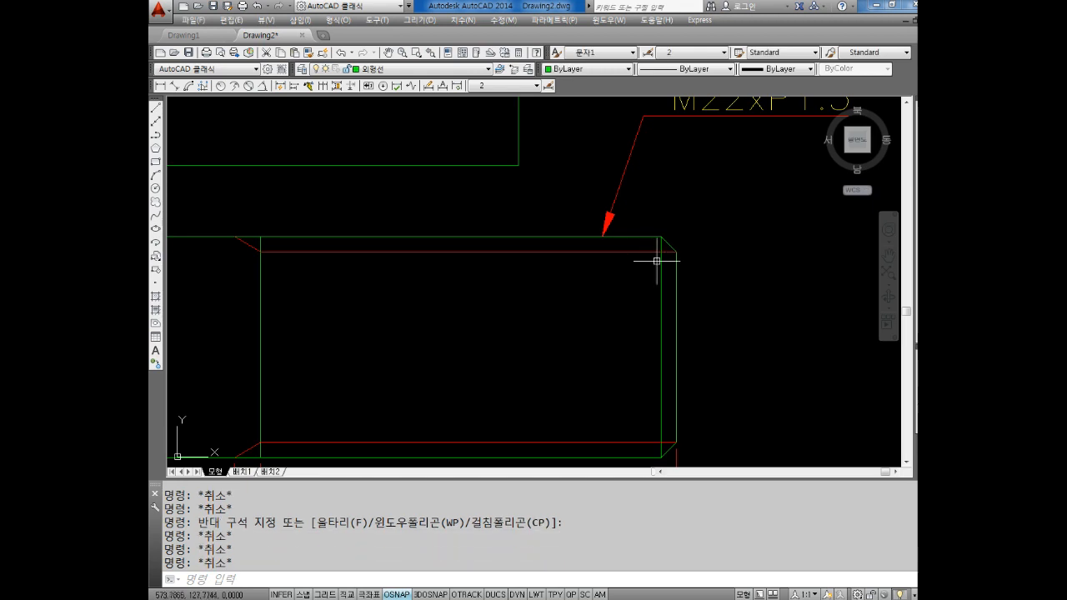
{"action": "type", "text": "l"}
{"action": "key", "text": "Return"}
{"action": "scroll", "coordinate": [691, 258], "scroll_direction": "up", "scroll_amount": 2}
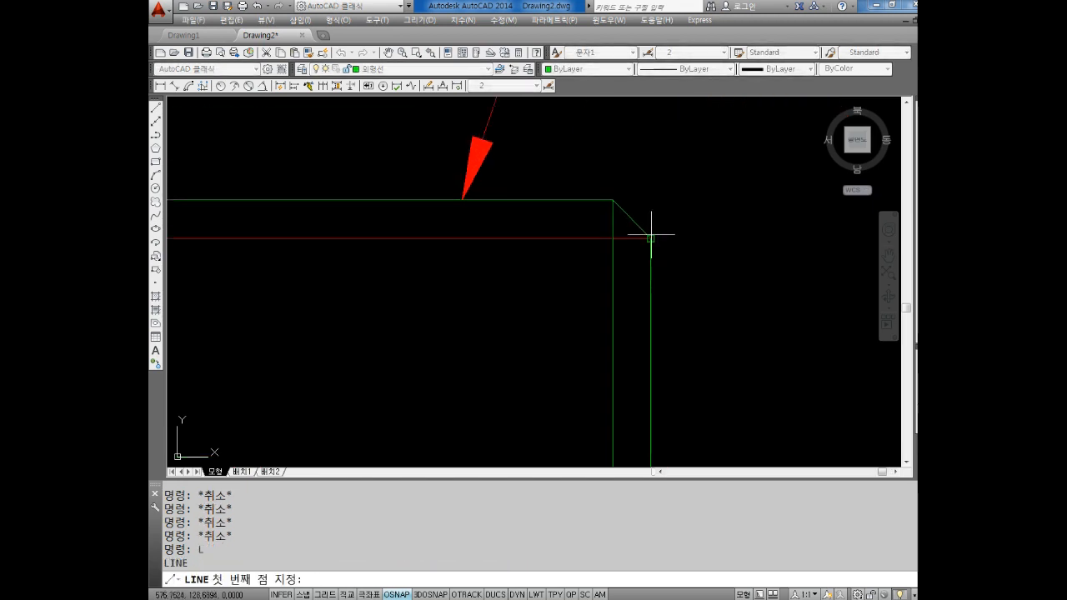
{"action": "left_click", "coordinate": [651, 238]}
{"action": "scroll", "coordinate": [488, 284], "scroll_direction": "down", "scroll_amount": 3}
{"action": "key", "text": "Escape"}
{"action": "key", "text": "Escape"}
{"action": "key", "text": "Escape"}
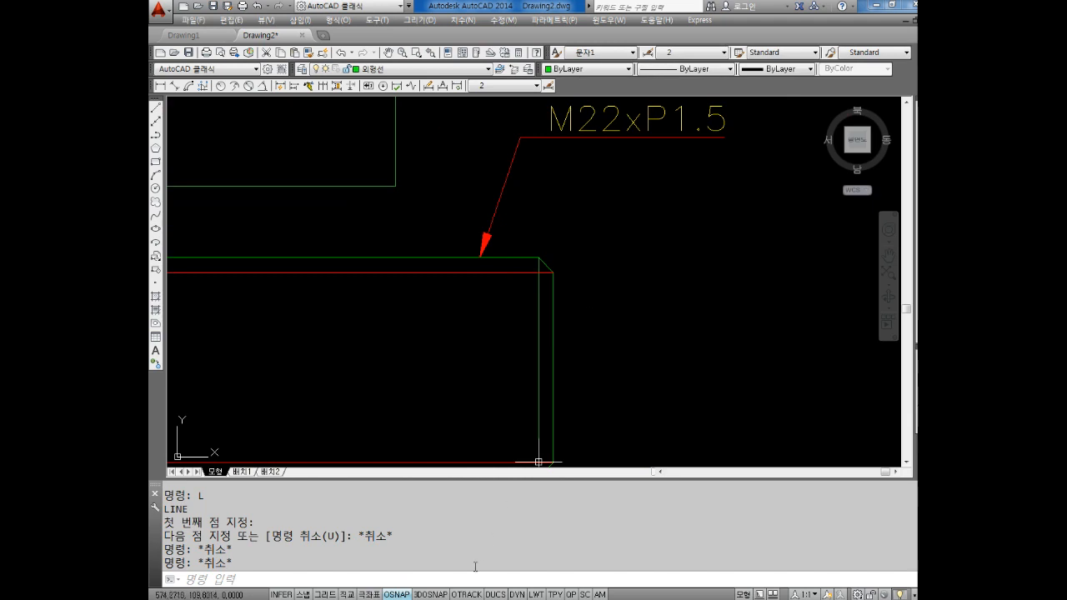
Step: Check the P1.5 thread depth in the Notepad notes and offset the shaft's upper outline 0.9 inward
{"action": "key", "text": "alt+Tab"}
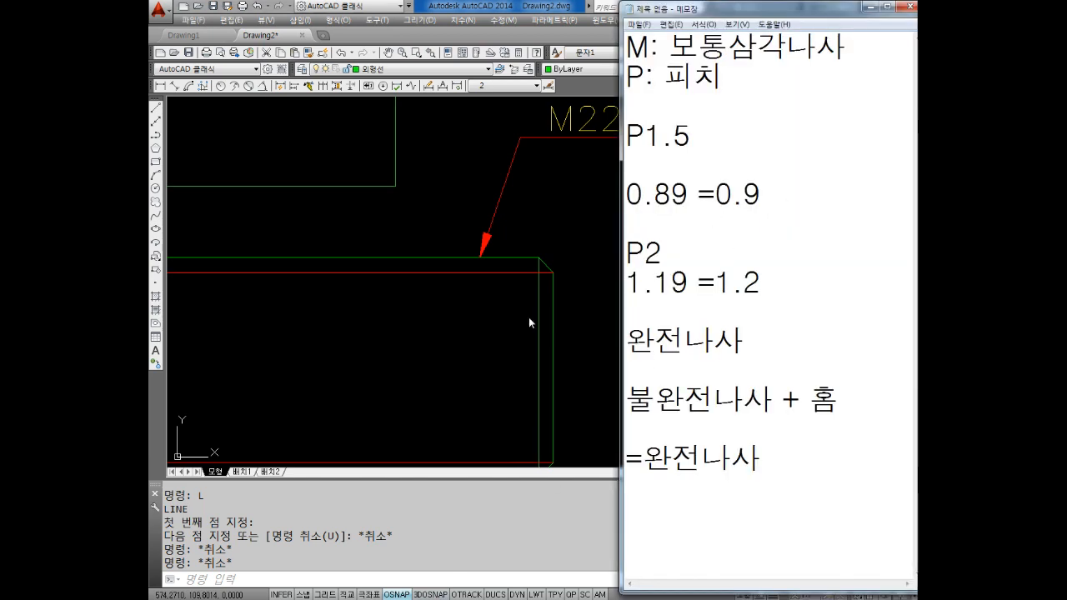
{"action": "key", "text": "alt+Tab"}
{"action": "key", "text": "Escape"}
{"action": "key", "text": "Escape"}
{"action": "type", "text": "o"}
{"action": "key", "text": "Return"}
{"action": "type", "text": "0.9"}
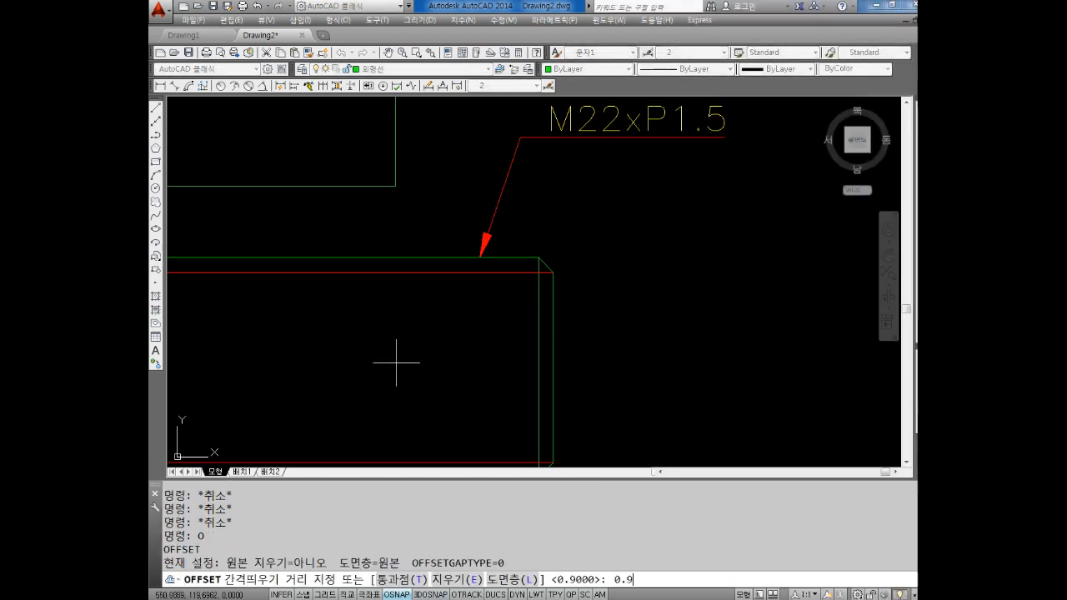
{"action": "key", "text": "Return"}
{"action": "left_click", "coordinate": [397, 253]}
{"action": "left_click", "coordinate": [388, 294]}
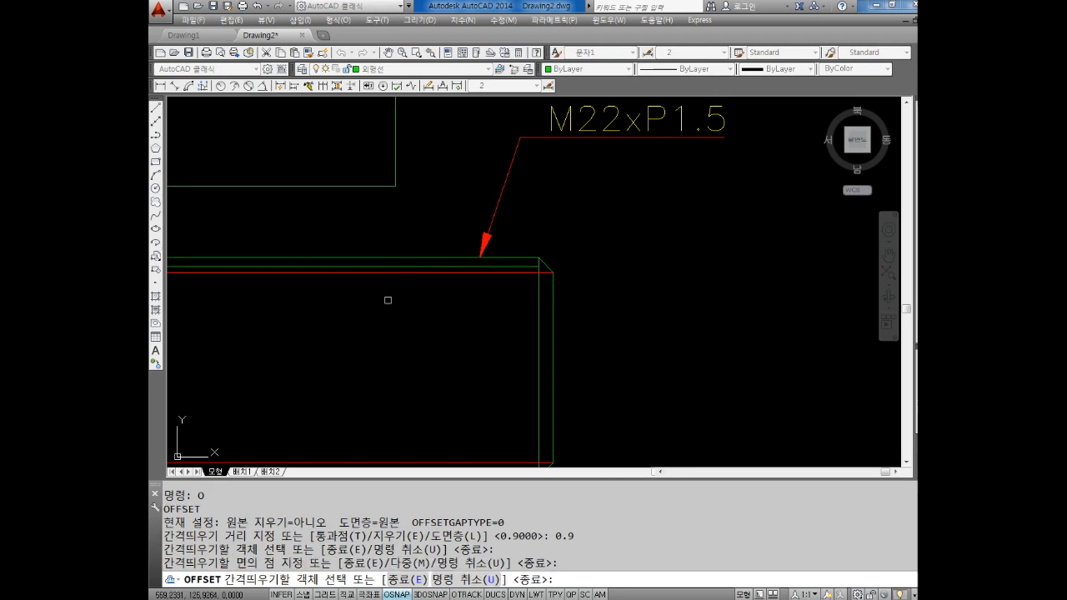
{"action": "key", "text": "Escape"}
{"action": "key", "text": "Escape"}
{"action": "key", "text": "Escape"}
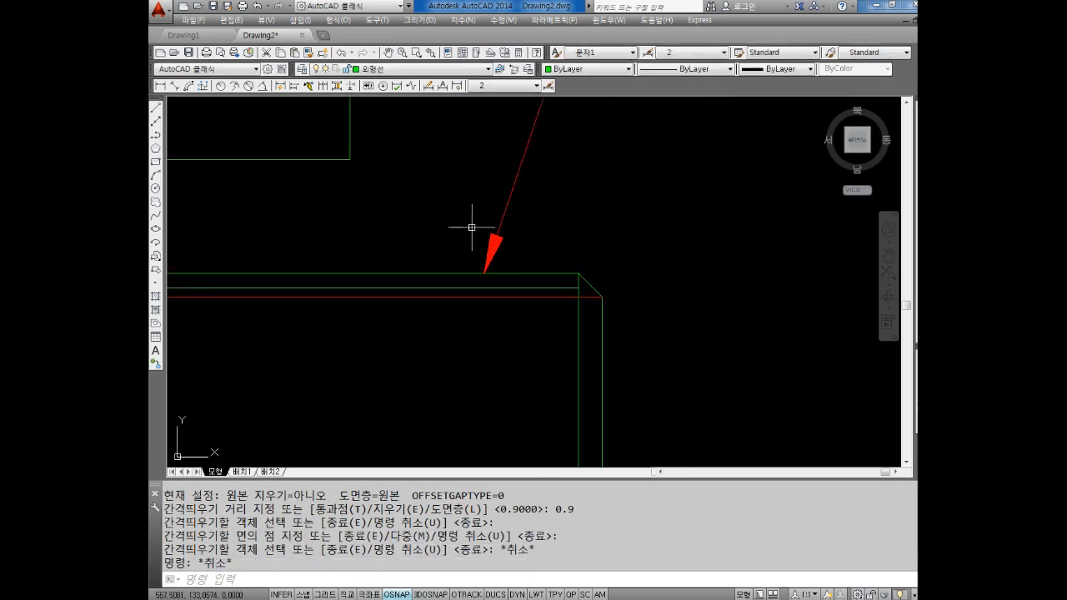
Step: Extend the 0.9 offset line to the upper chamfer edge at the shaft's threaded end
{"action": "type", "text": "ex"}
{"action": "key", "text": "Return"}
{"action": "scroll", "coordinate": [473, 228], "scroll_direction": "up", "scroll_amount": 5}
{"action": "left_click", "coordinate": [752, 398]}
{"action": "key", "text": "Return"}
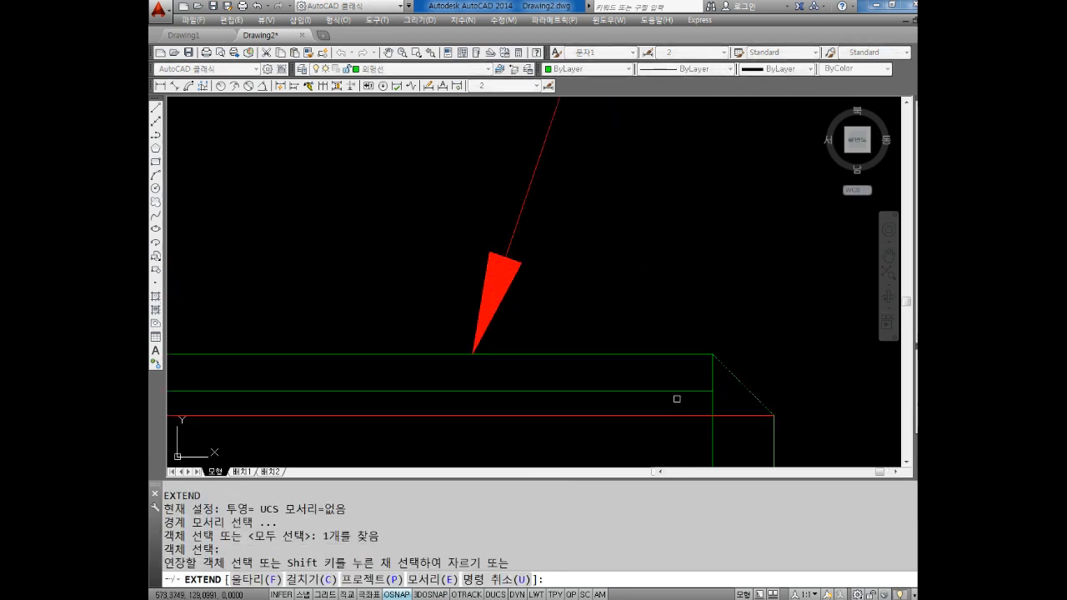
{"action": "scroll", "coordinate": [677, 388], "scroll_direction": "down", "scroll_amount": 4}
{"action": "key", "text": "Escape"}
{"action": "key", "text": "Escape"}
{"action": "middle_click_drag", "start_coordinate": [633, 399], "coordinate": [565, 262]}
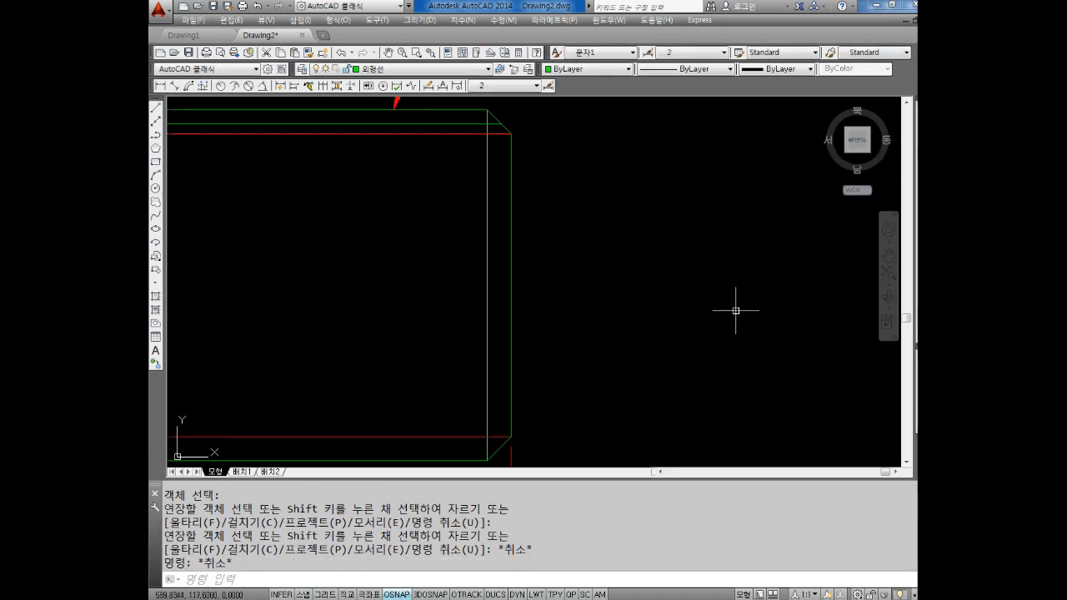
Step: Sketch a line arrow with a triangular head beside the shaft, pointing at its chamfered end
{"action": "scroll", "coordinate": [648, 241], "scroll_direction": "down", "scroll_amount": 4}
{"action": "key", "text": "Escape"}
{"action": "key", "text": "Escape"}
{"action": "key", "text": "Escape"}
{"action": "key", "text": "Escape"}
{"action": "key", "text": "Escape"}
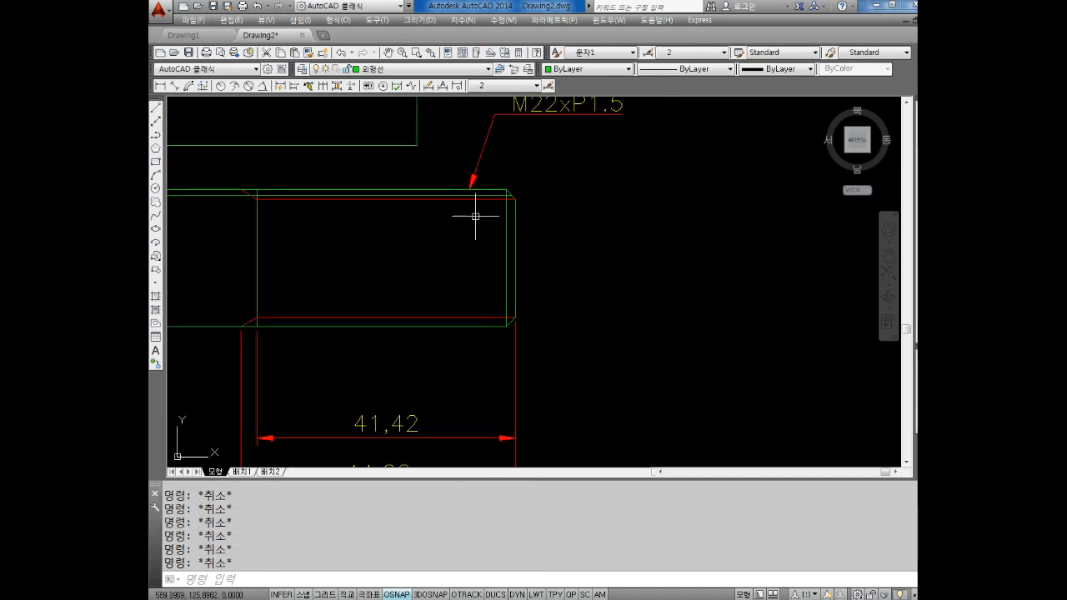
{"action": "type", "text": "L"}
{"action": "key", "text": "Return"}
{"action": "left_click", "coordinate": [759, 264]}
{"action": "left_click", "coordinate": [574, 266]}
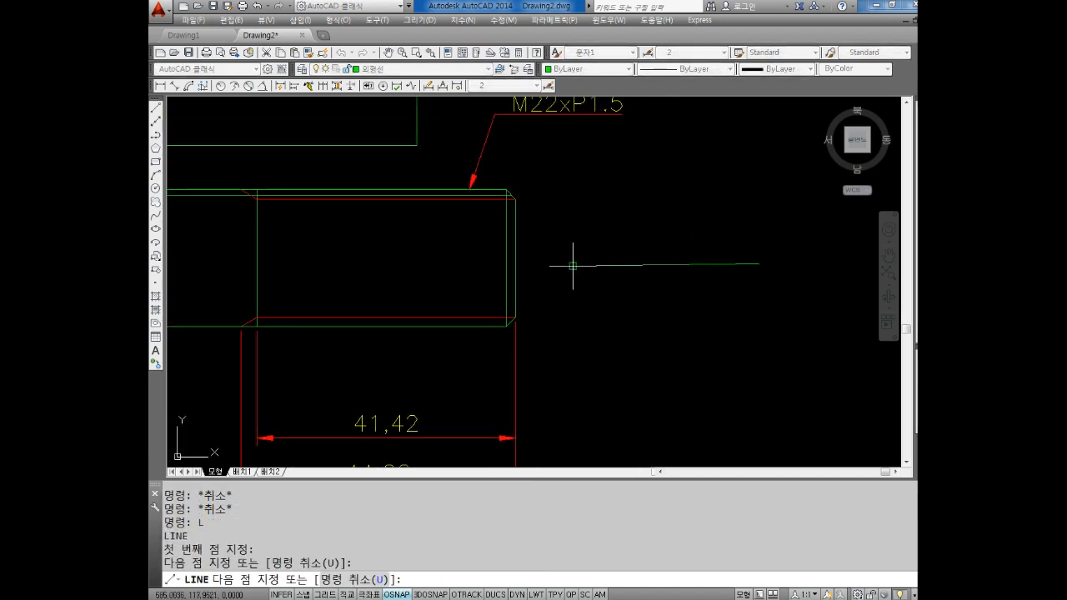
{"action": "left_click", "coordinate": [622, 236]}
{"action": "left_click", "coordinate": [607, 308]}
{"action": "left_click", "coordinate": [573, 266]}
{"action": "key", "text": "Escape"}
{"action": "key", "text": "Escape"}
{"action": "mouse_move", "coordinate": [676, 289]}
{"action": "middle_mouse_down"}
{"action": "mouse_move", "coordinate": [616, 265]}
{"action": "mouse_move", "coordinate": [586, 236]}
{"action": "mouse_move", "coordinate": [553, 243]}
{"action": "middle_mouse_up"}
{"action": "key", "text": "Escape"}
{"action": "key", "text": "Escape"}
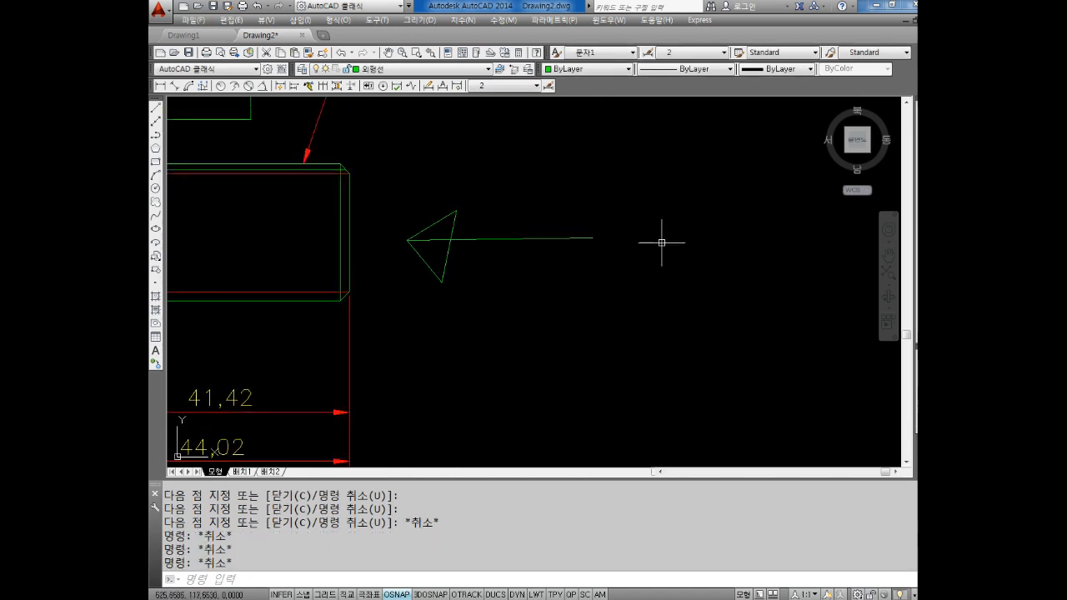
Step: Draw a circle of diameter 22 beyond the arrow's tail as the end view of the shaft
{"action": "type", "text": "C"}
{"action": "key", "text": "Return"}
{"action": "left_click", "coordinate": [679, 243]}
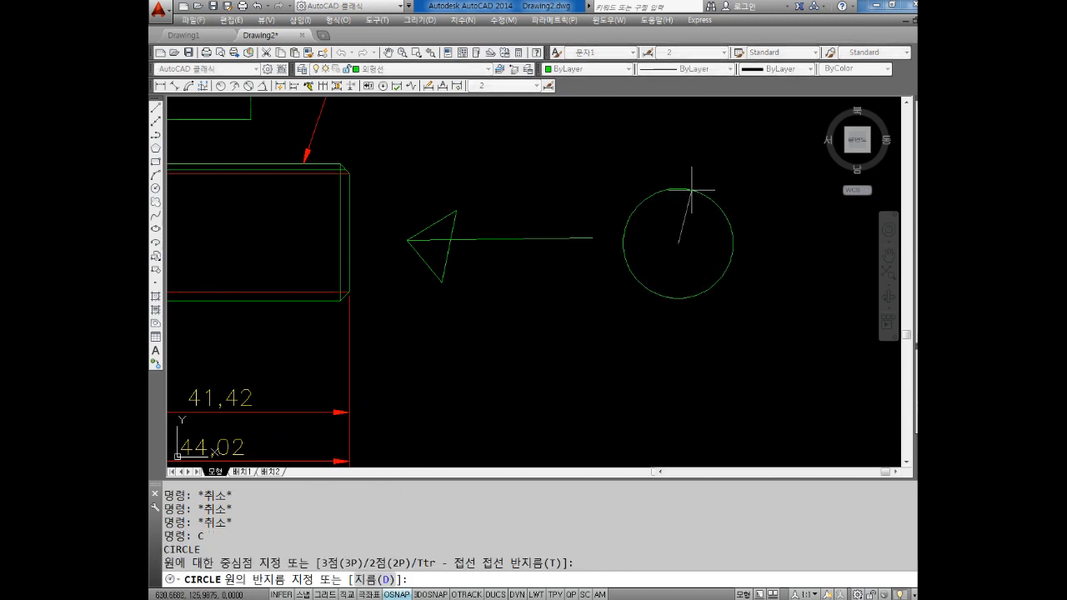
{"action": "type", "text": "D"}
{"action": "key", "text": "Return"}
{"action": "type", "text": "22"}
{"action": "key", "text": "Return"}
{"action": "key", "text": "Escape"}
{"action": "key", "text": "Escape"}
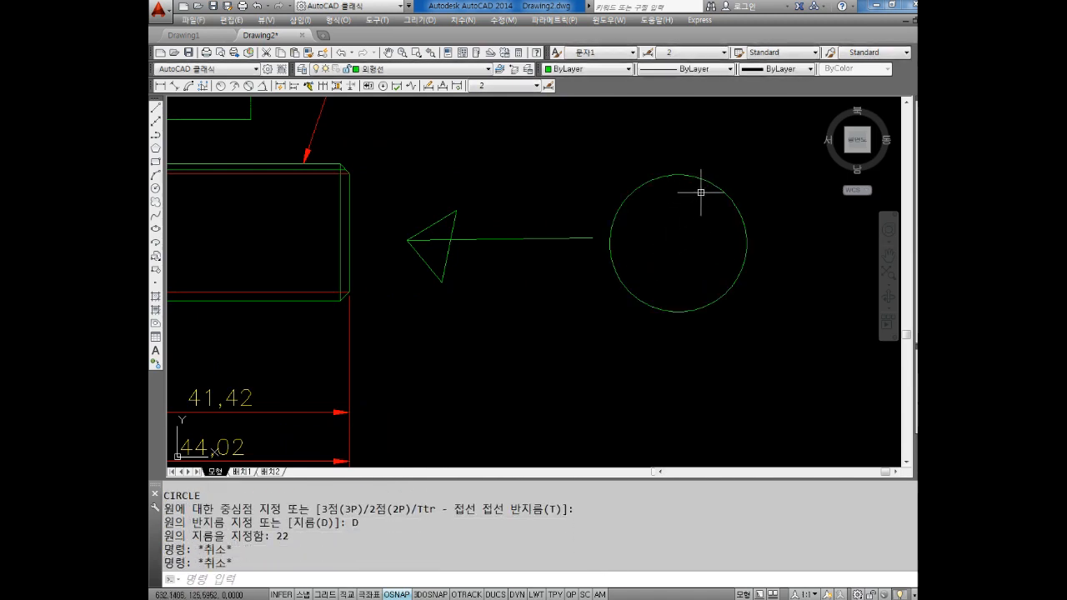
Step: Offset the 22 diameter circle 1.5 inward
{"action": "key", "text": "Escape"}
{"action": "key", "text": "Escape"}
{"action": "key", "text": "Escape"}
{"action": "type", "text": "o"}
{"action": "key", "text": "Return"}
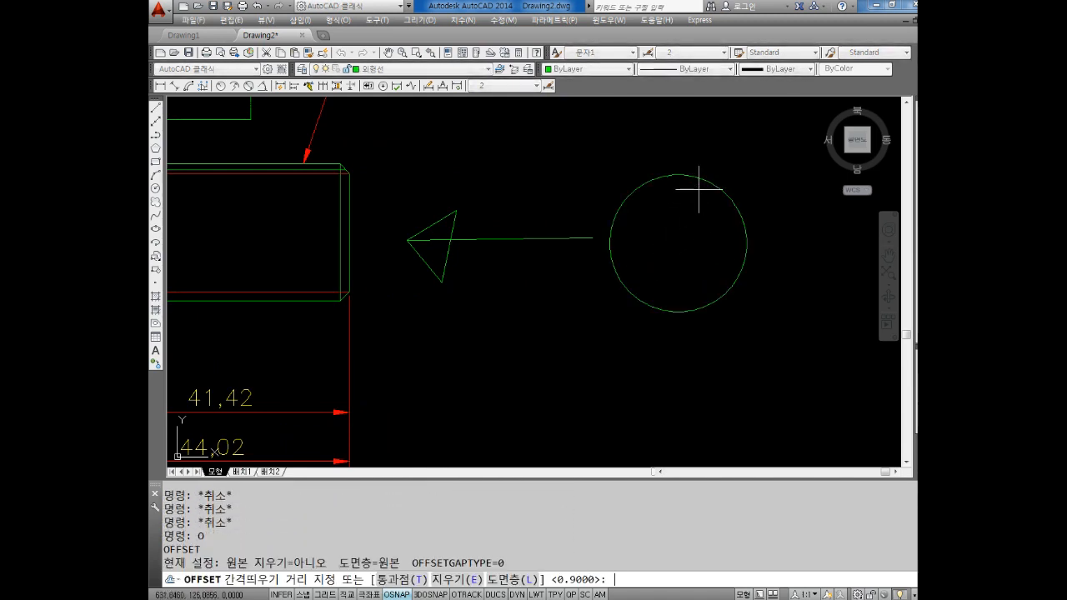
{"action": "type", "text": "1.5"}
{"action": "key", "text": "Return"}
{"action": "left_click", "coordinate": [700, 178]}
{"action": "left_click", "coordinate": [689, 243]}
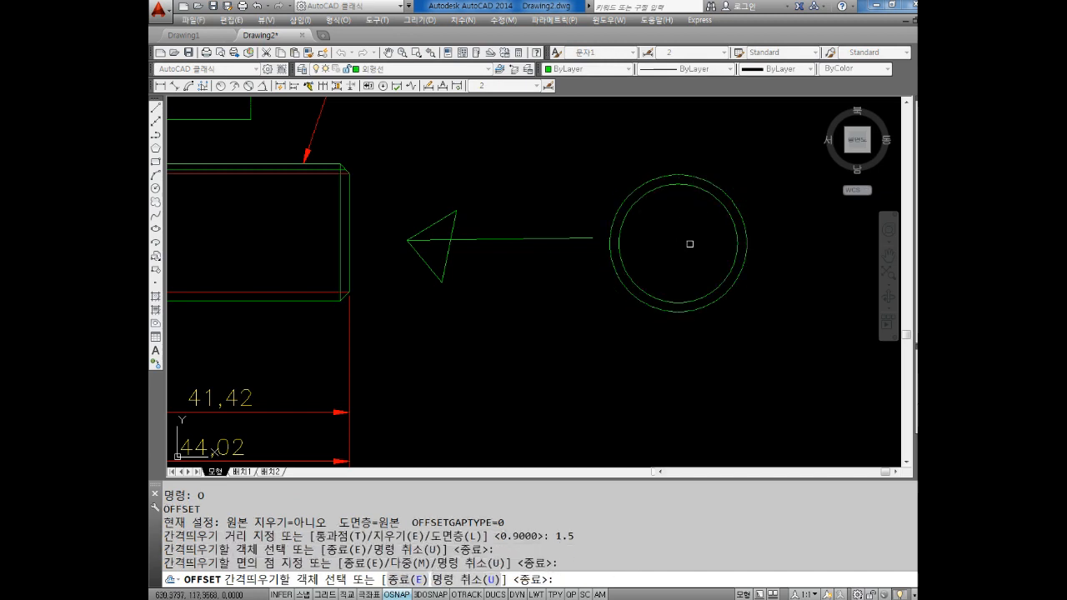
{"action": "key", "text": "Escape"}
{"action": "middle_click_drag", "start_coordinate": [670, 242], "coordinate": [693, 250]}
Step: Examine the inner and outer circles of the shaft's end view in turn
{"action": "left_click", "coordinate": [676, 198]}
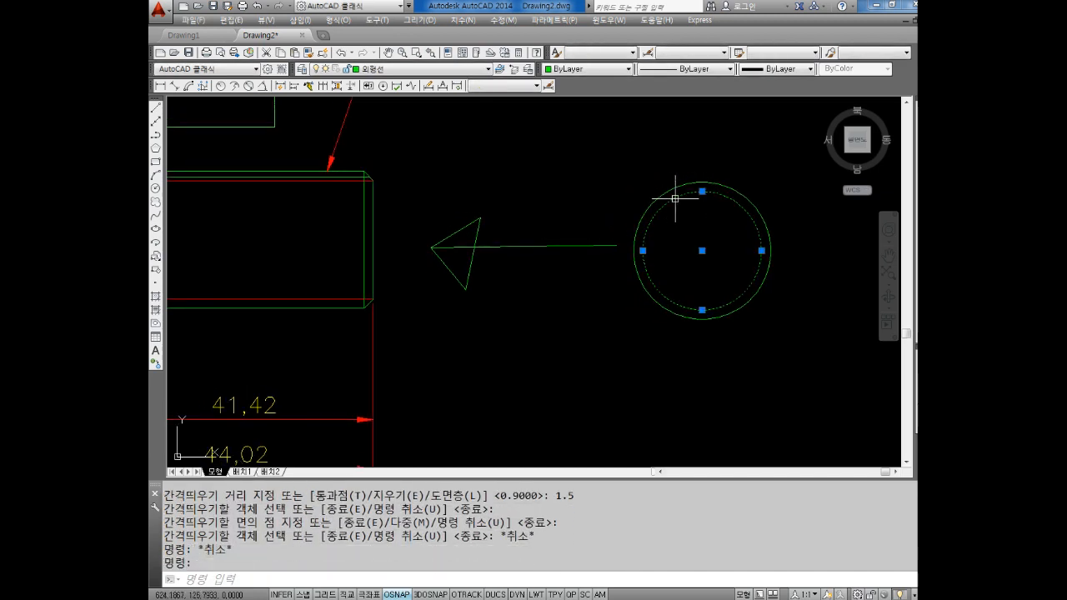
{"action": "key", "text": "Escape"}
{"action": "key", "text": "Escape"}
{"action": "key", "text": "Escape"}
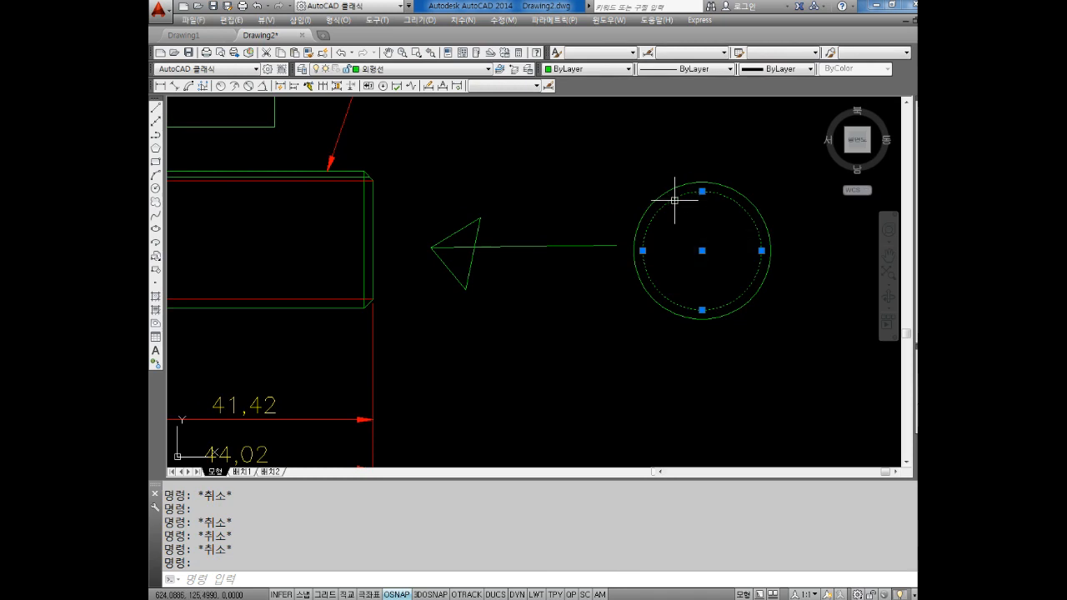
{"action": "key", "text": "Escape"}
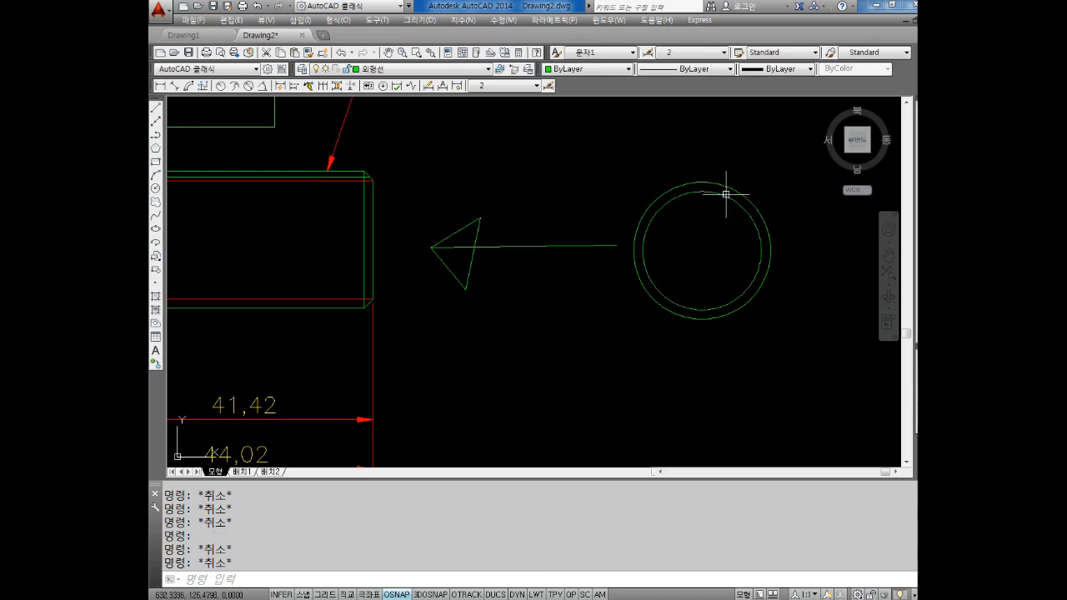
{"action": "left_click", "coordinate": [724, 186]}
{"action": "key", "text": "Escape"}
{"action": "left_click", "coordinate": [725, 186]}
{"action": "key", "text": "Escape"}
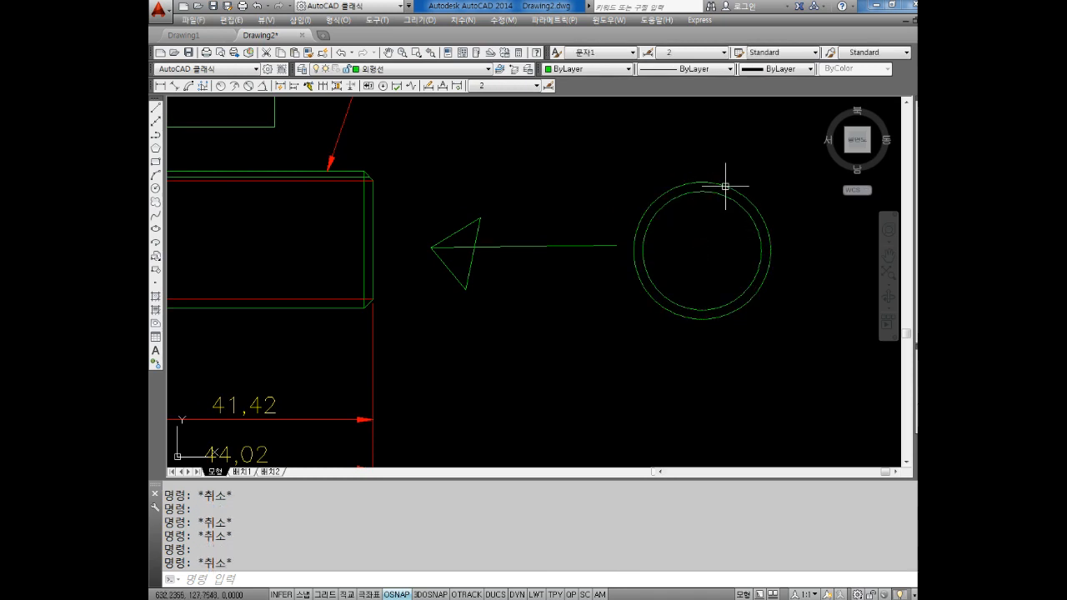
{"action": "left_click", "coordinate": [726, 186]}
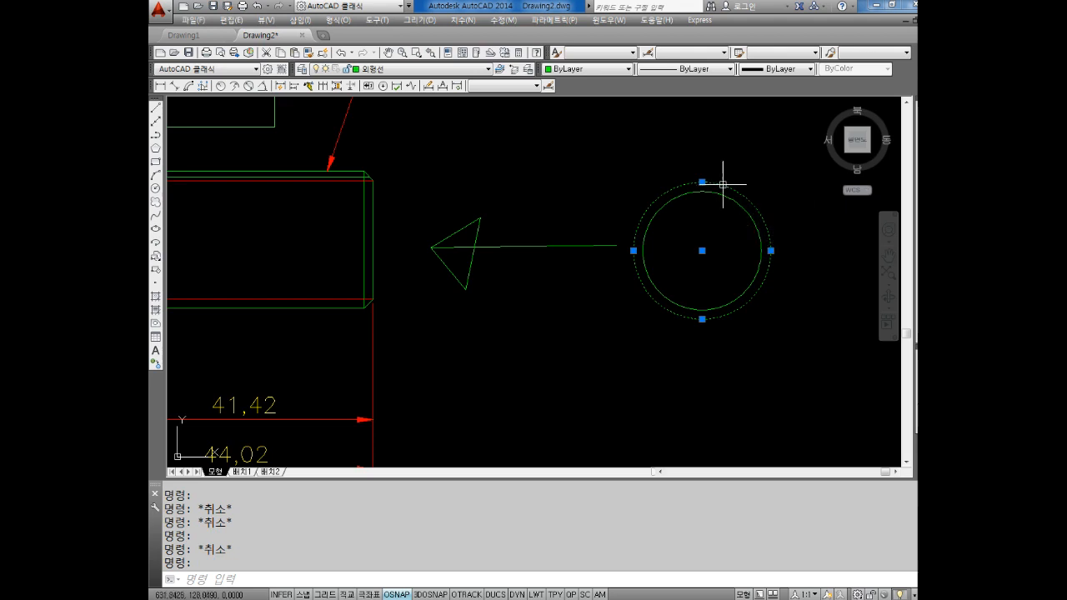
{"action": "key", "text": "Escape"}
Step: Change the color of the inner circle in the end view to red (빨간색)
{"action": "left_click", "coordinate": [700, 191]}
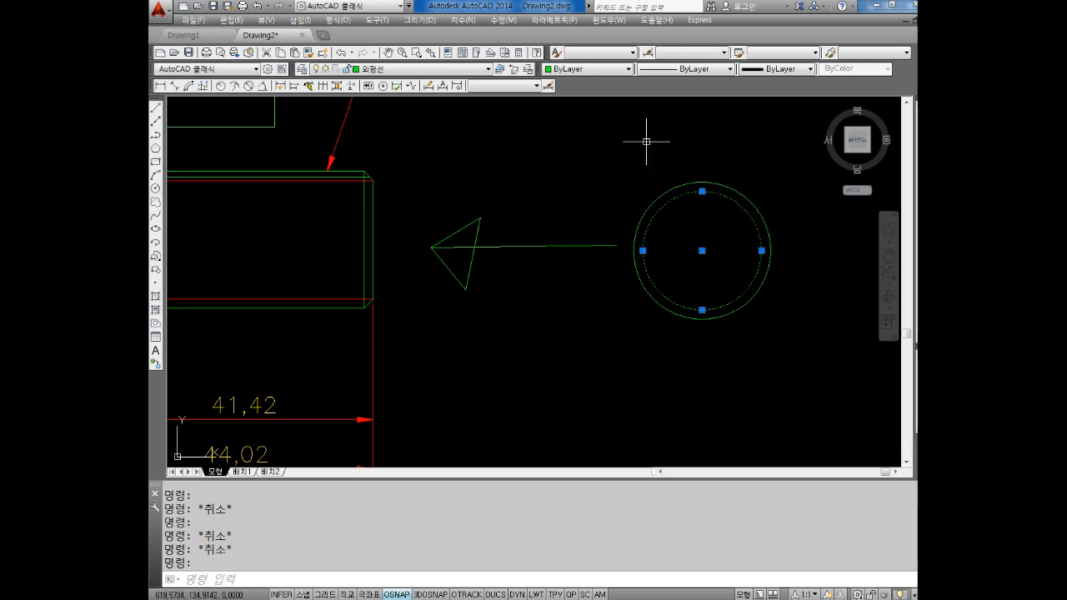
{"action": "left_click", "coordinate": [586, 69]}
{"action": "left_click", "coordinate": [572, 98]}
{"action": "key", "text": "Escape"}
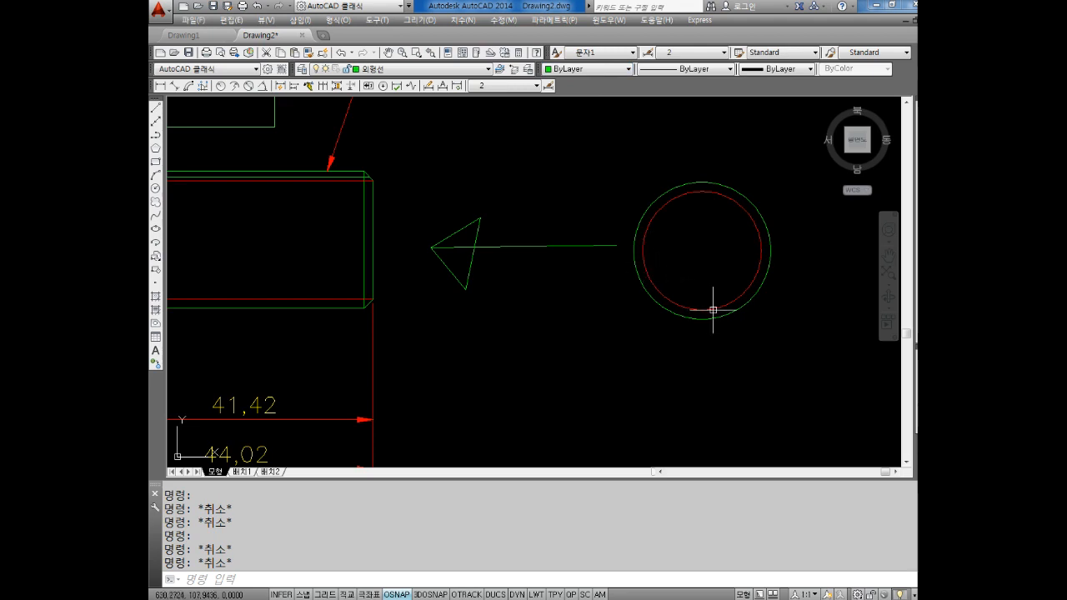
Step: Switch to Notepad (메모장) and add the note "BR 선끊기" below "=완전나사", followed by blank lines
{"action": "mouse_move", "coordinate": [709, 310]}
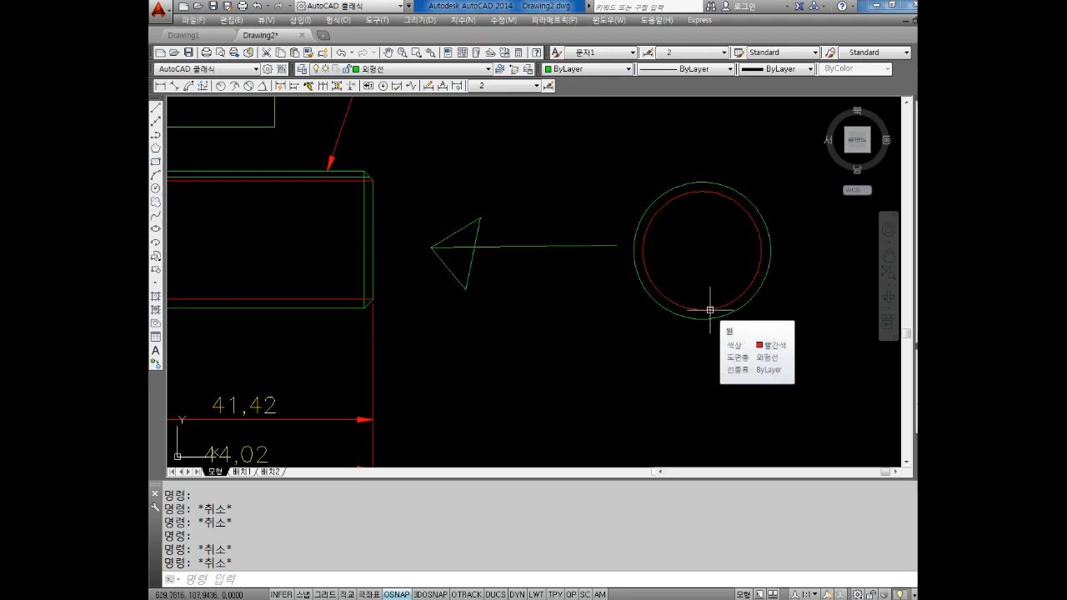
{"action": "key", "text": "alt+Tab"}
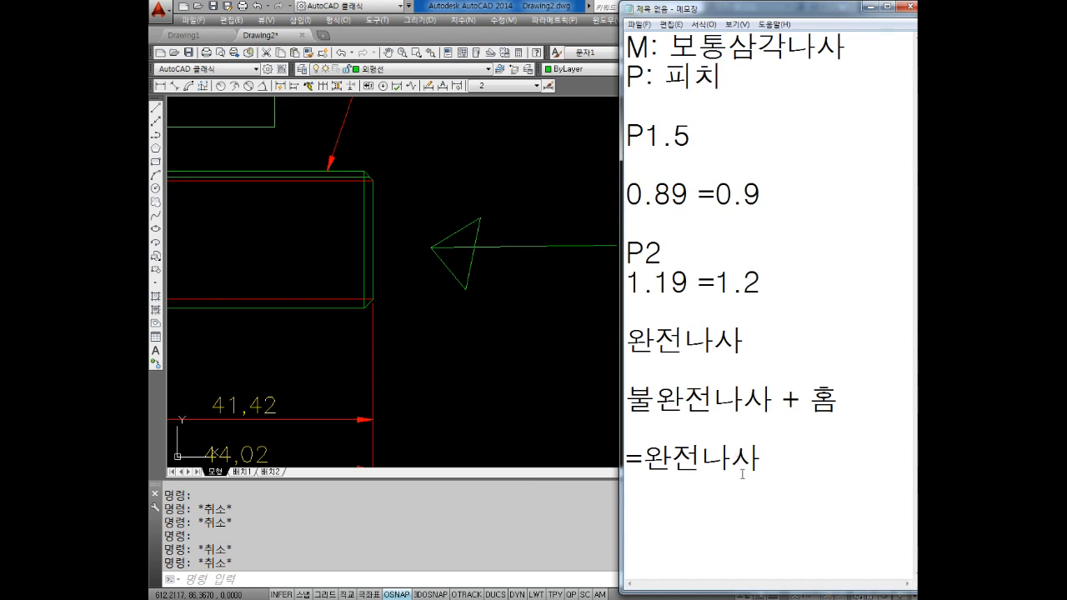
{"action": "type", "text": "ㅠㄱ"}
{"action": "key", "text": "BackSpace"}
{"action": "key", "text": "BackSpace"}
{"action": "type", "text": "R"}
{"action": "key", "text": "Return"}
{"action": "key", "text": "Return"}
{"action": "key", "text": "Return"}
{"action": "key", "text": "Return"}
{"action": "key", "text": "Return"}
{"action": "key", "text": "Return"}
{"action": "key", "text": "Return"}
{"action": "key", "text": "Return"}
{"action": "key", "text": "Return"}
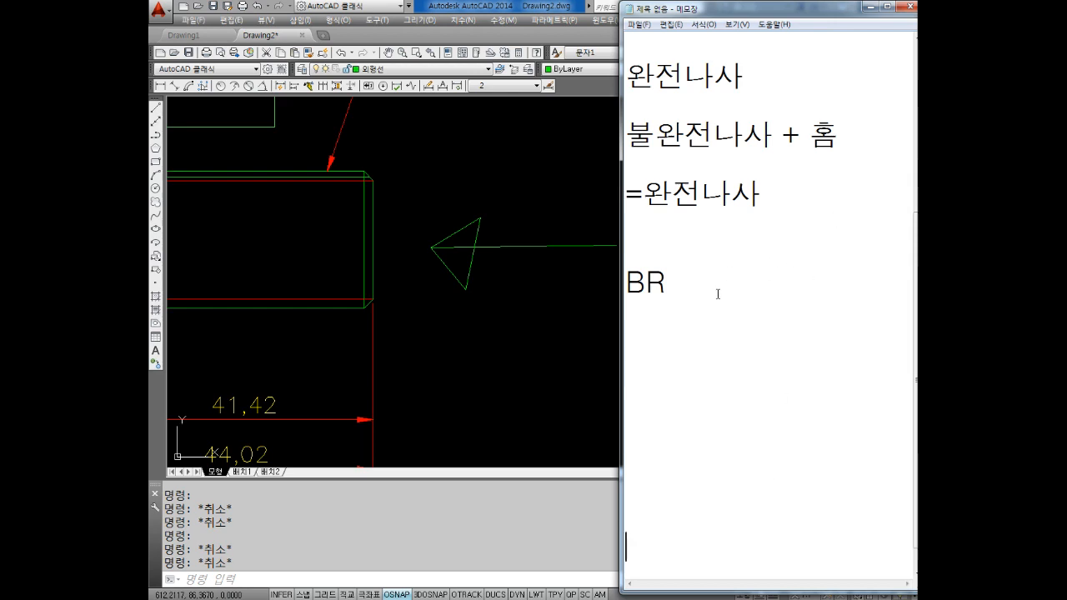
{"action": "type", "text": "ㅅ끊기"}
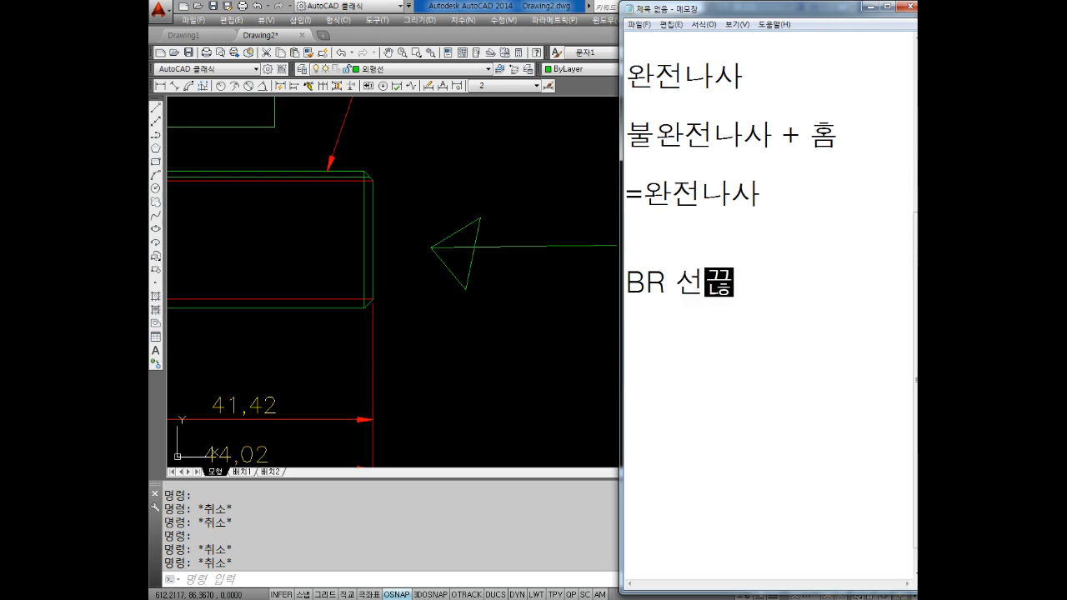
Step: Switch back to AutoCAD and break the red inner circle between two nearest-snapped points, opening its lower-left quarter
{"action": "left_click", "coordinate": [543, 343]}
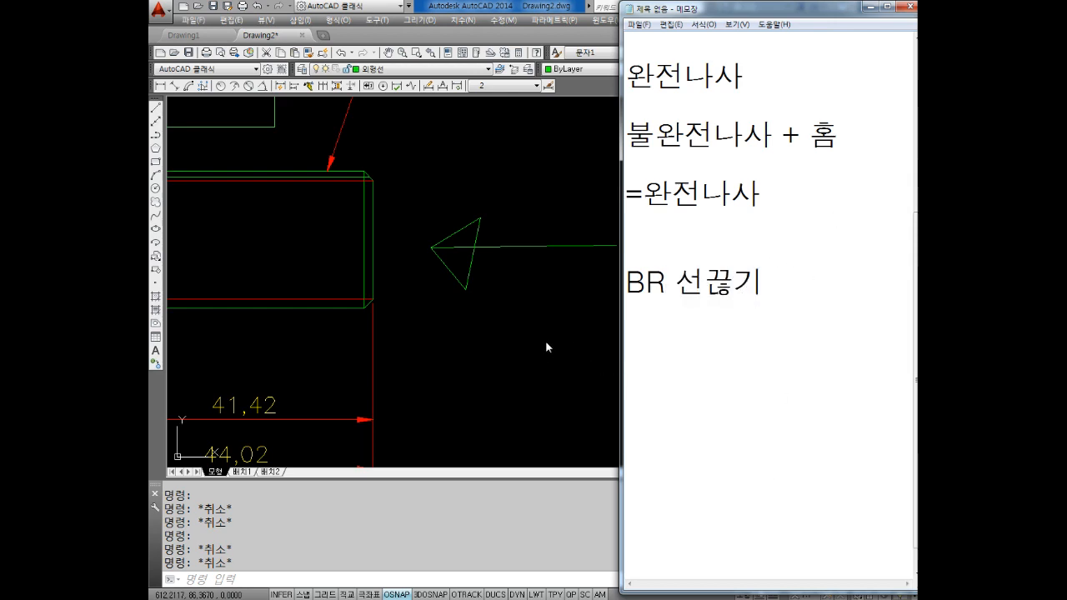
{"action": "scroll", "coordinate": [642, 250], "scroll_direction": "up", "scroll_amount": 3}
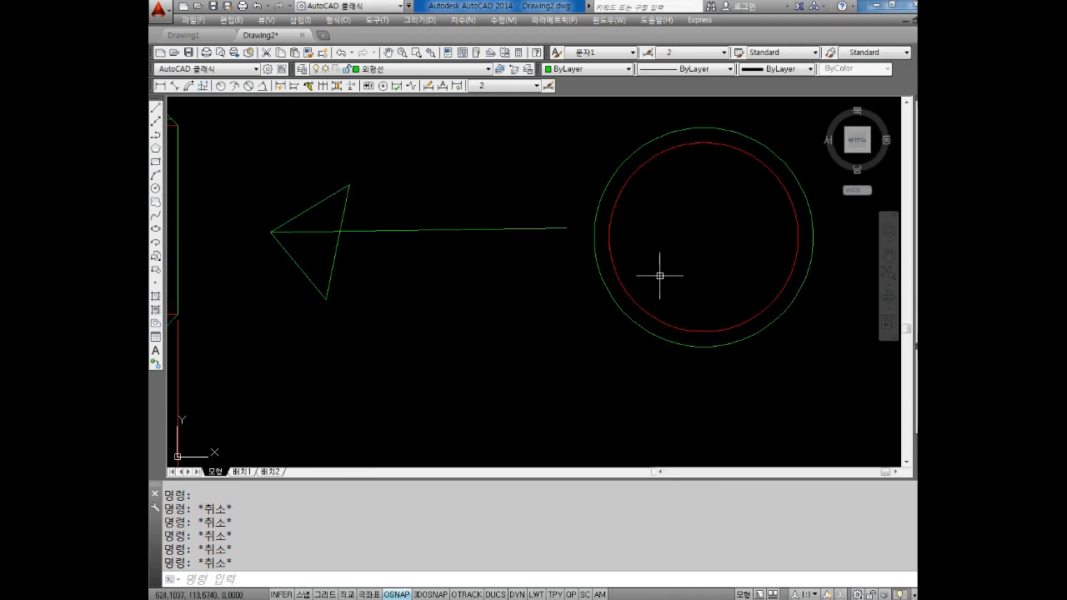
{"action": "type", "text": "BE"}
{"action": "key", "text": "Escape"}
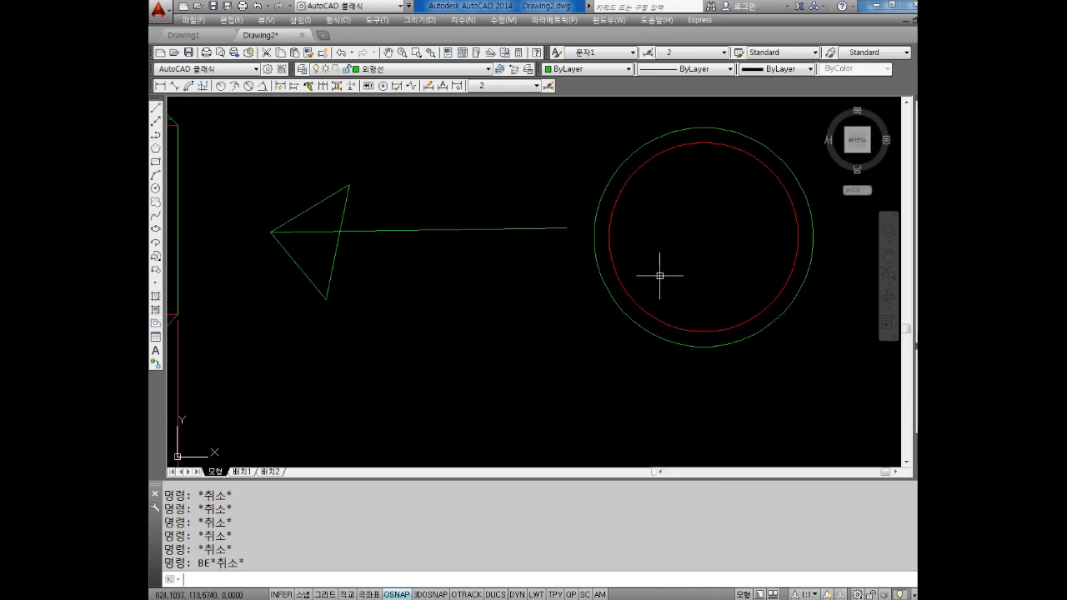
{"action": "type", "text": "BR"}
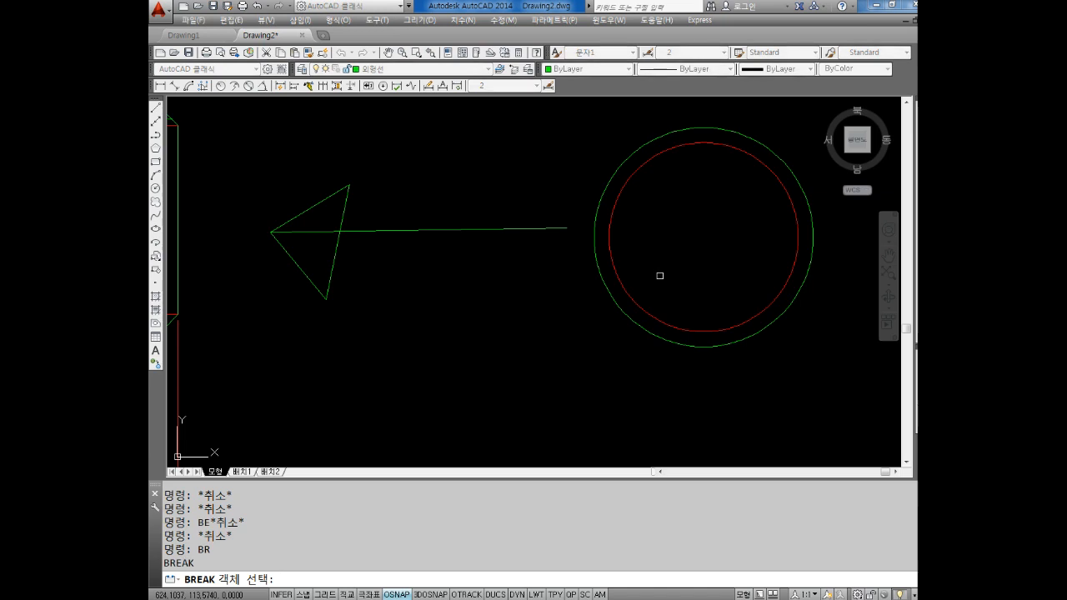
{"action": "left_click", "coordinate": [620, 282]}
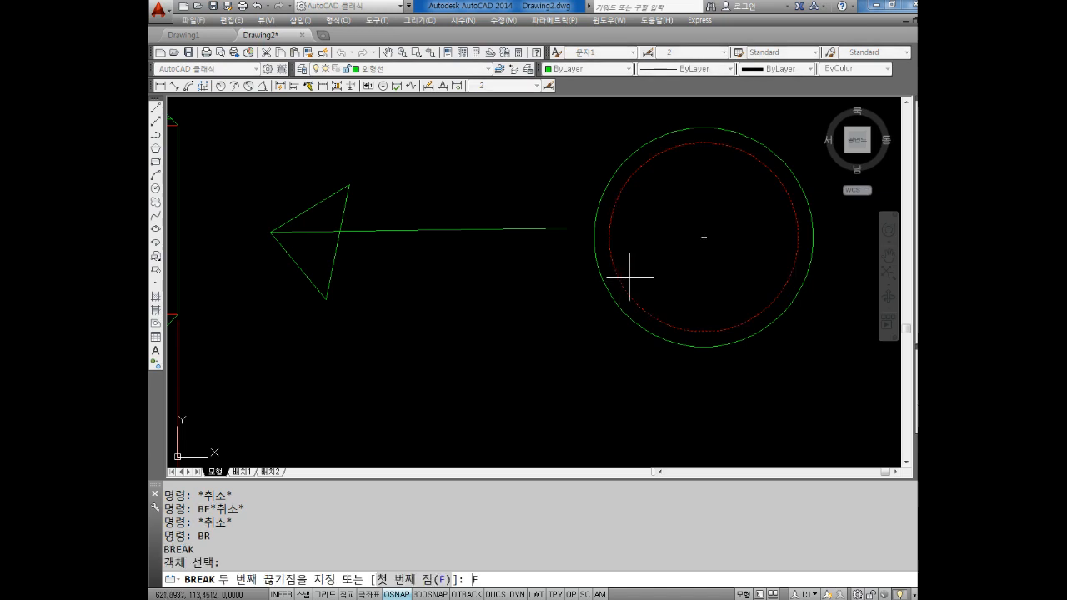
{"action": "key", "text": "Return"}
{"action": "right_click", "coordinate": [650, 272], "text": "shift"}
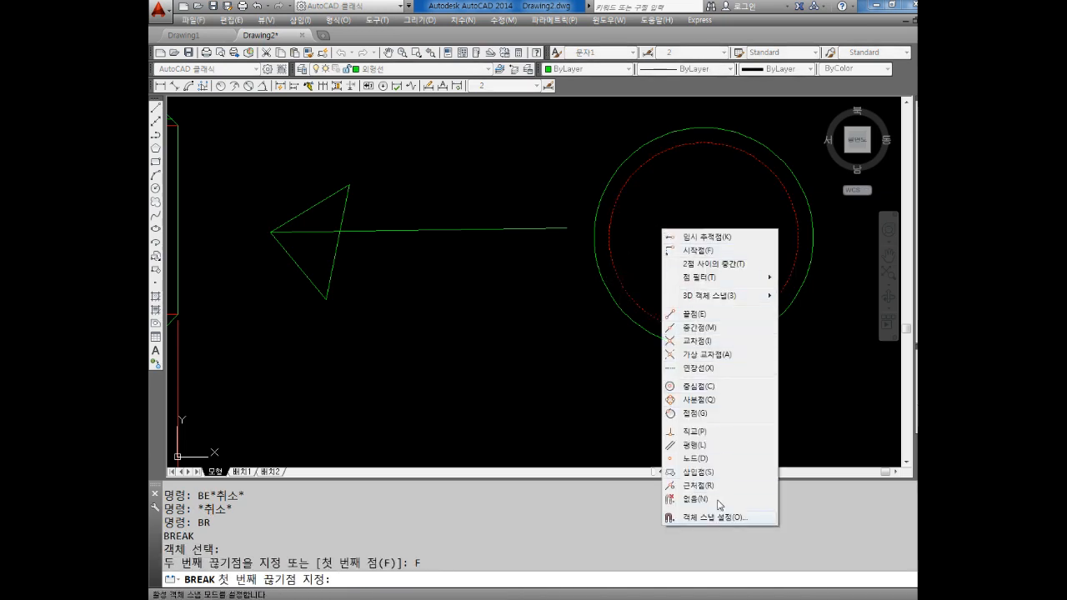
{"action": "left_click", "coordinate": [692, 486]}
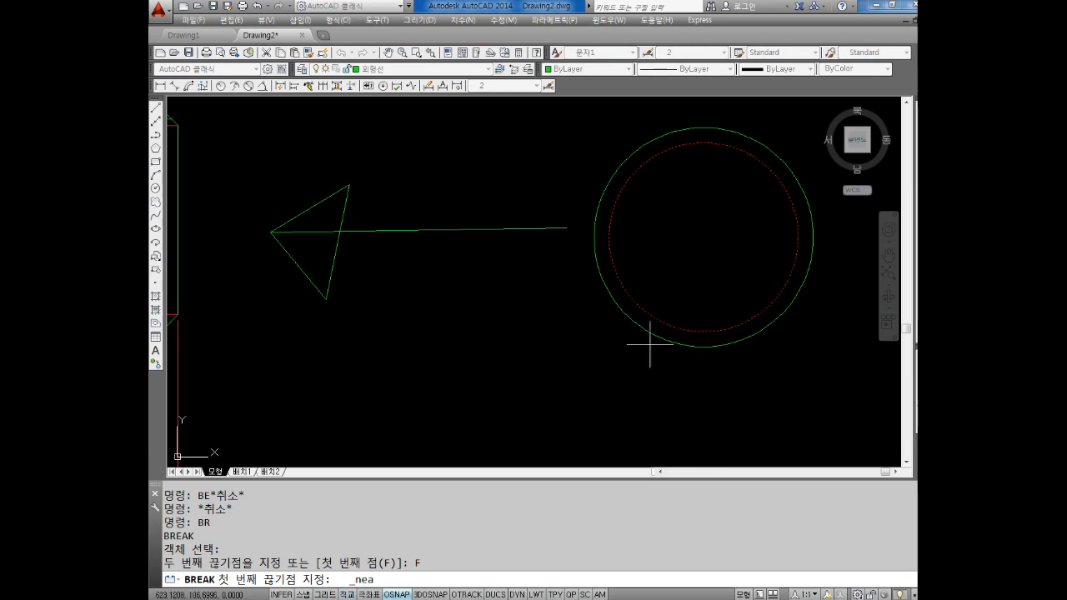
{"action": "left_click", "coordinate": [606, 248]}
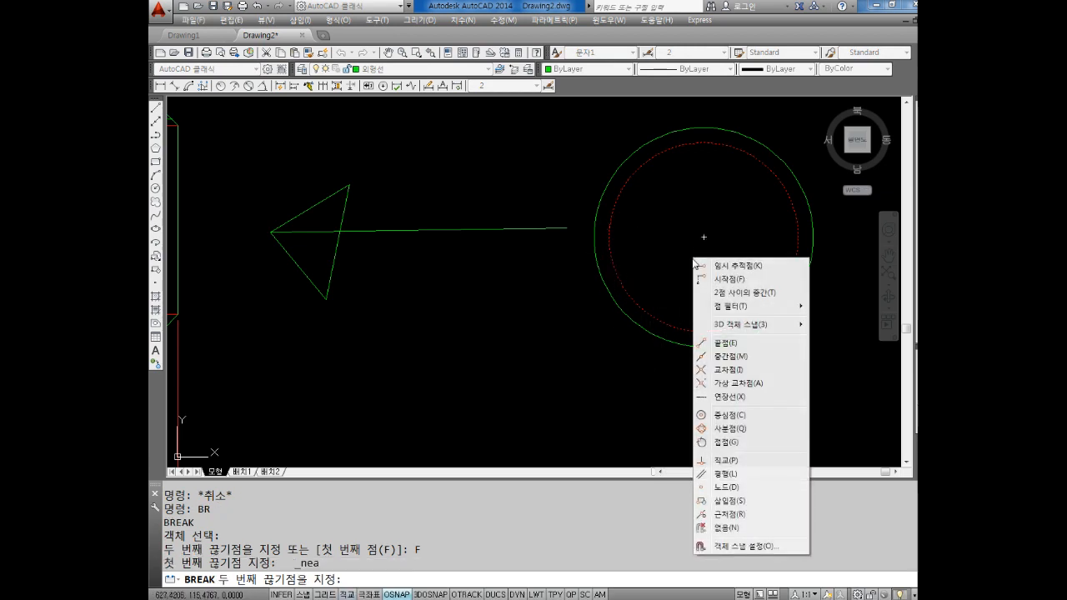
{"action": "right_click", "coordinate": [693, 259], "text": "shift"}
{"action": "left_click", "coordinate": [728, 514]}
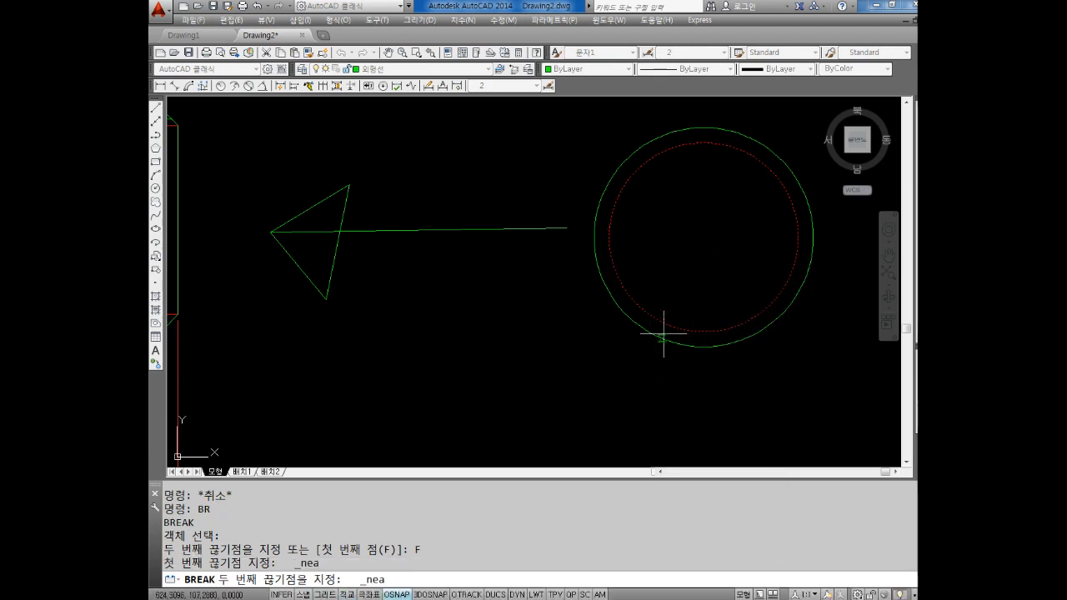
{"action": "left_click", "coordinate": [687, 331]}
{"action": "scroll", "coordinate": [655, 285], "scroll_direction": "down", "scroll_amount": 2}
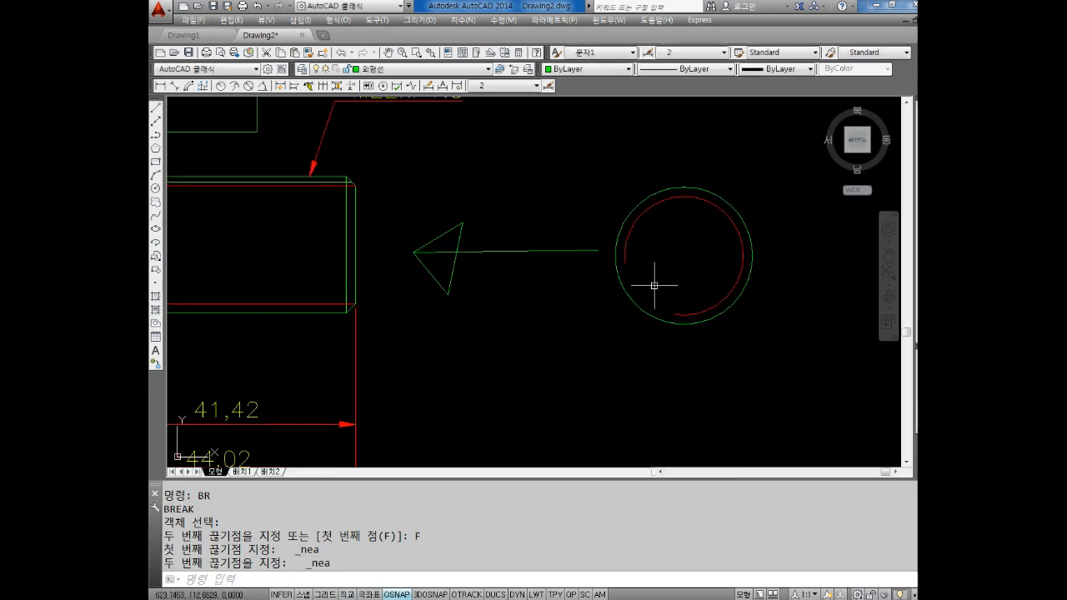
{"action": "key", "text": "Escape"}
{"action": "key", "text": "Escape"}
{"action": "key", "text": "Escape"}
{"action": "key", "text": "Escape"}
{"action": "key", "text": "Escape"}
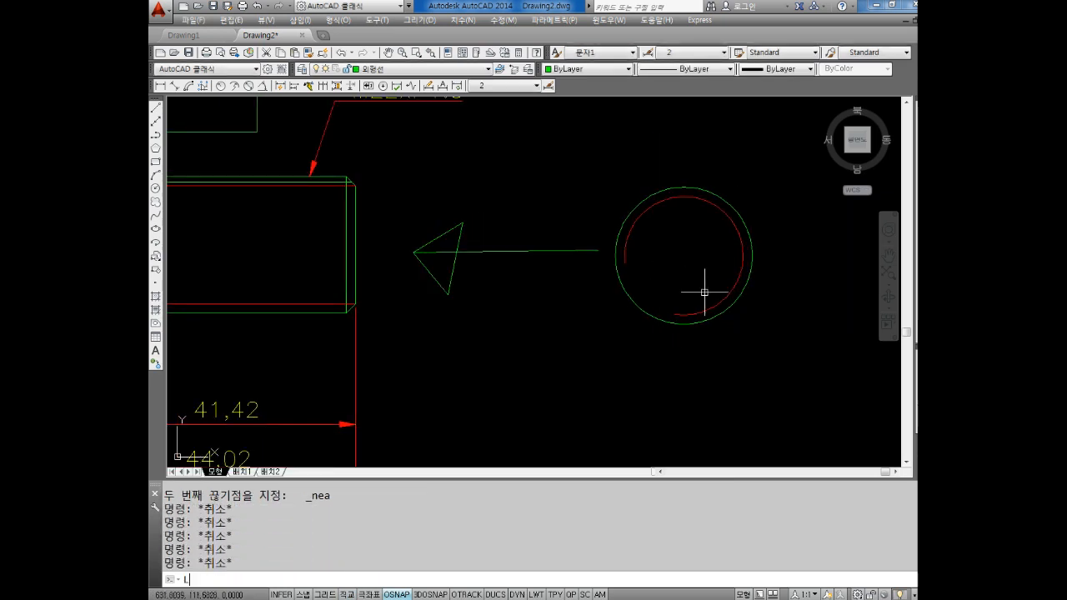
Step: Draw a horizontal and a vertical line across the end view between opposite quadrants of the outer circle
{"action": "type", "text": "L"}
{"action": "key", "text": "Return"}
{"action": "left_click", "coordinate": [617, 257]}
{"action": "left_click", "coordinate": [752, 256]}
{"action": "key", "text": "Escape"}
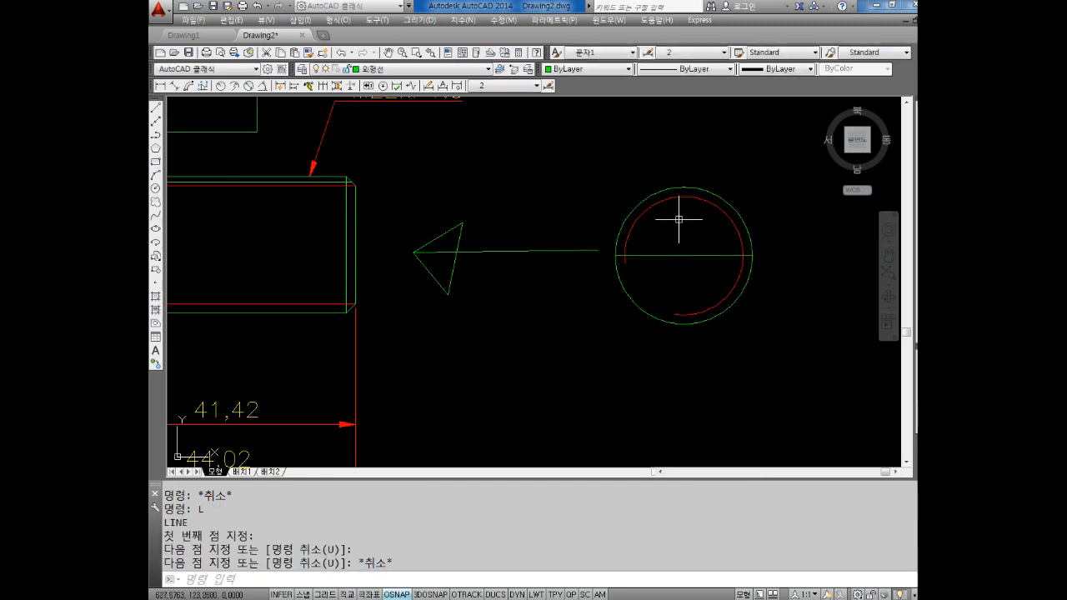
{"action": "key", "text": "Return"}
{"action": "left_click", "coordinate": [684, 188]}
{"action": "left_click", "coordinate": [684, 323]}
{"action": "key", "text": "Escape"}
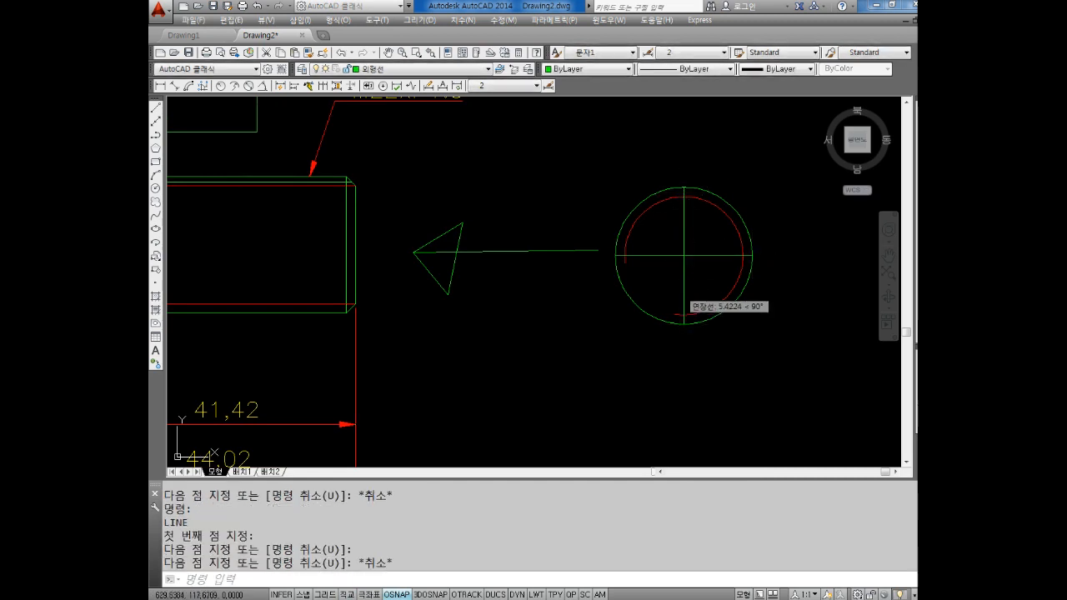
Step: Assign the two crossing lines of the end view to the 중심선 layer
{"action": "key", "text": "Escape"}
{"action": "left_click", "coordinate": [701, 237]}
{"action": "left_click", "coordinate": [671, 272]}
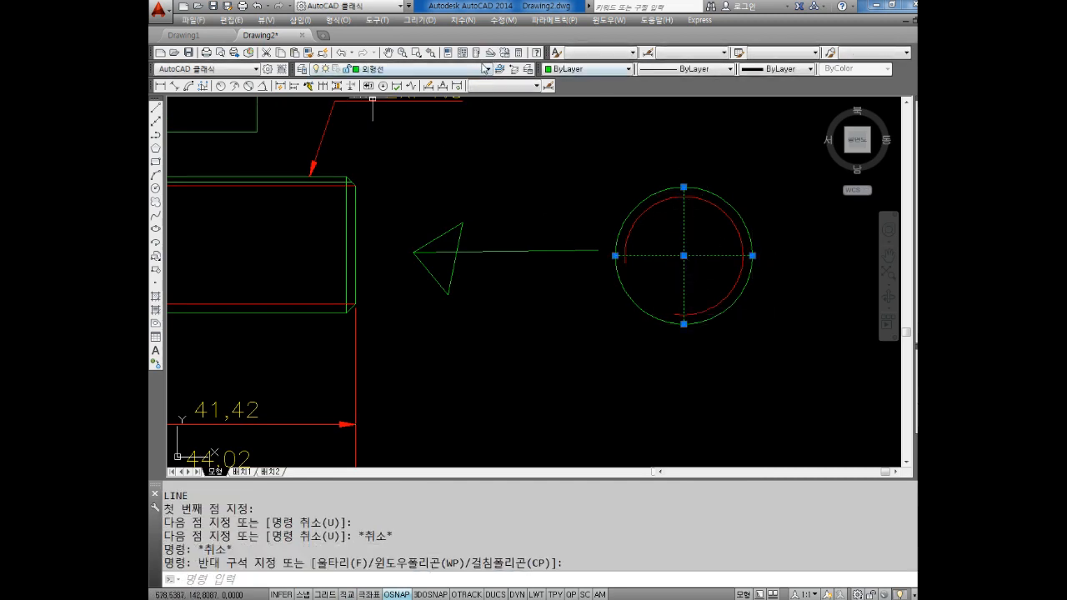
{"action": "left_click", "coordinate": [484, 68]}
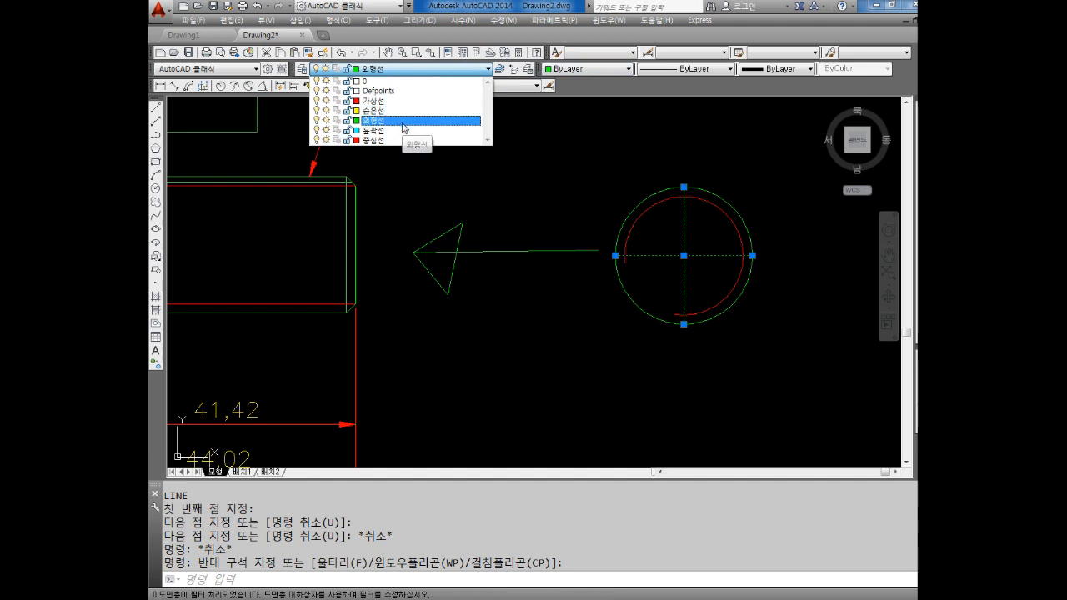
{"action": "left_click", "coordinate": [373, 140]}
{"action": "key", "text": "Escape"}
{"action": "key", "text": "Escape"}
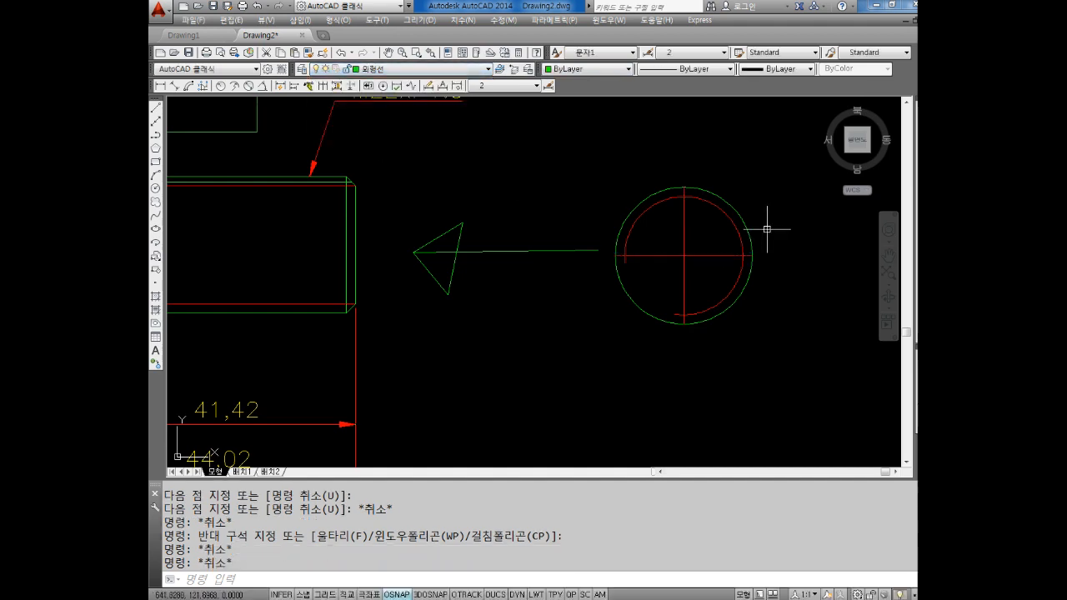
Step: Lengthen both center lines of the end view by an increment of 3 at each of their four ends
{"action": "key", "text": "Escape"}
{"action": "type", "text": "LEN"}
{"action": "key", "text": "Return"}
{"action": "type", "text": "DE"}
{"action": "key", "text": "Return"}
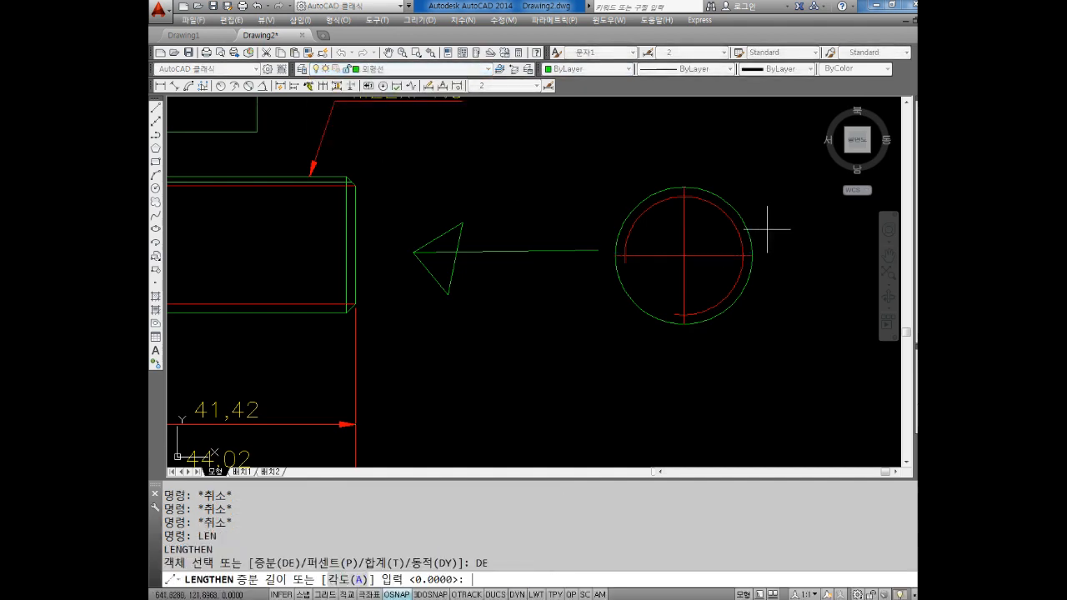
{"action": "type", "text": "3"}
{"action": "key", "text": "Return"}
{"action": "left_click", "coordinate": [681, 220]}
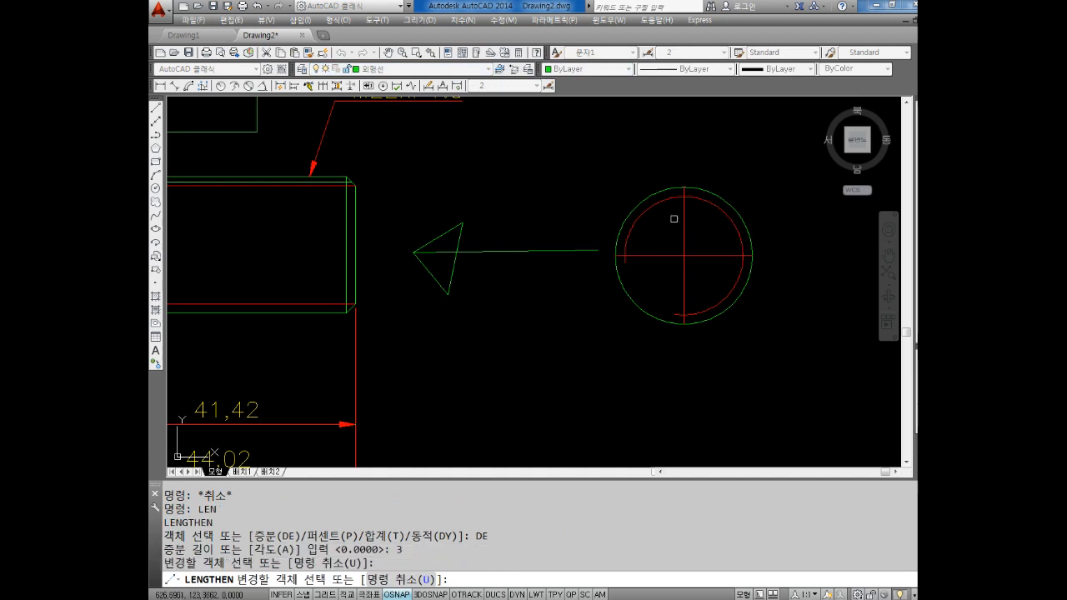
{"action": "left_click", "coordinate": [678, 216]}
{"action": "left_click", "coordinate": [683, 214]}
{"action": "left_click", "coordinate": [658, 254]}
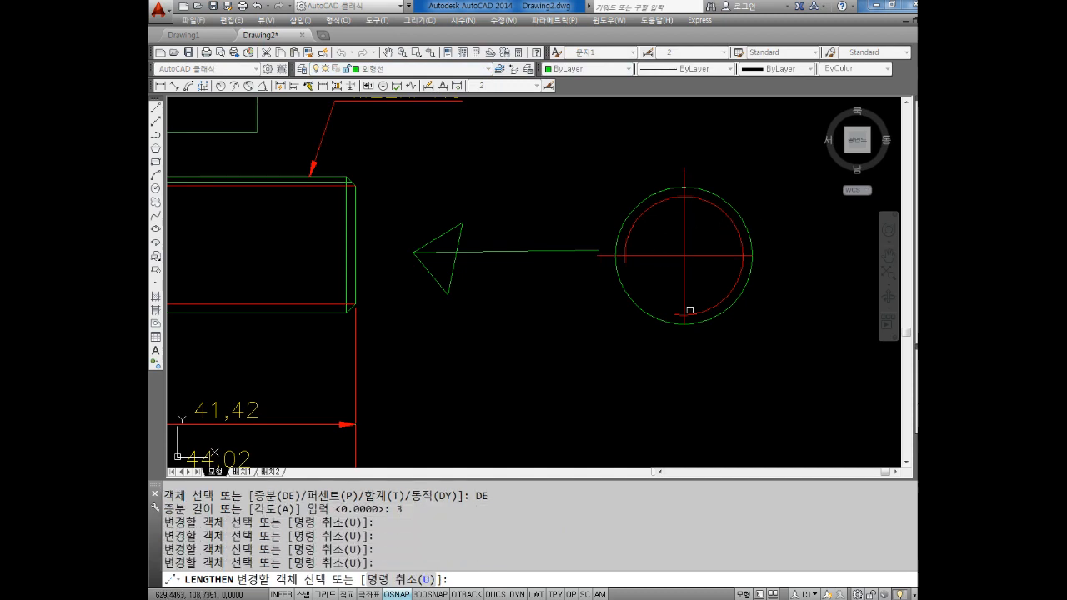
{"action": "left_click", "coordinate": [686, 307]}
{"action": "left_click", "coordinate": [723, 254]}
{"action": "key", "text": "Escape"}
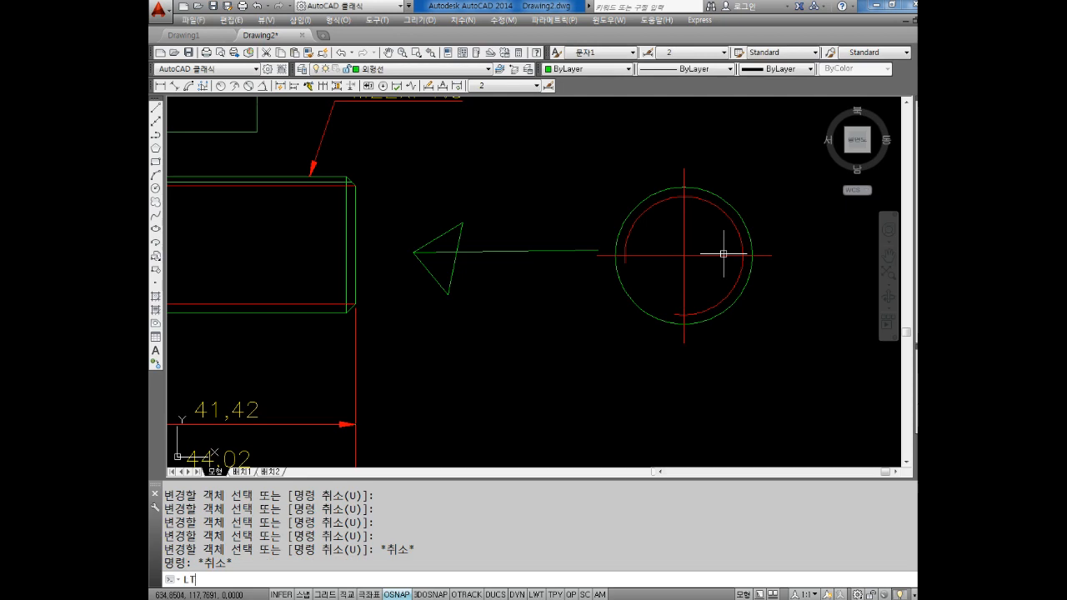
Step: Set the global linetype scale (LTSCALE) to 0.3
{"action": "key", "text": "Escape"}
{"action": "type", "text": "L"}
{"action": "key", "text": "Escape"}
{"action": "key", "text": "Escape"}
{"action": "type", "text": "LTS"}
{"action": "key", "text": "Return"}
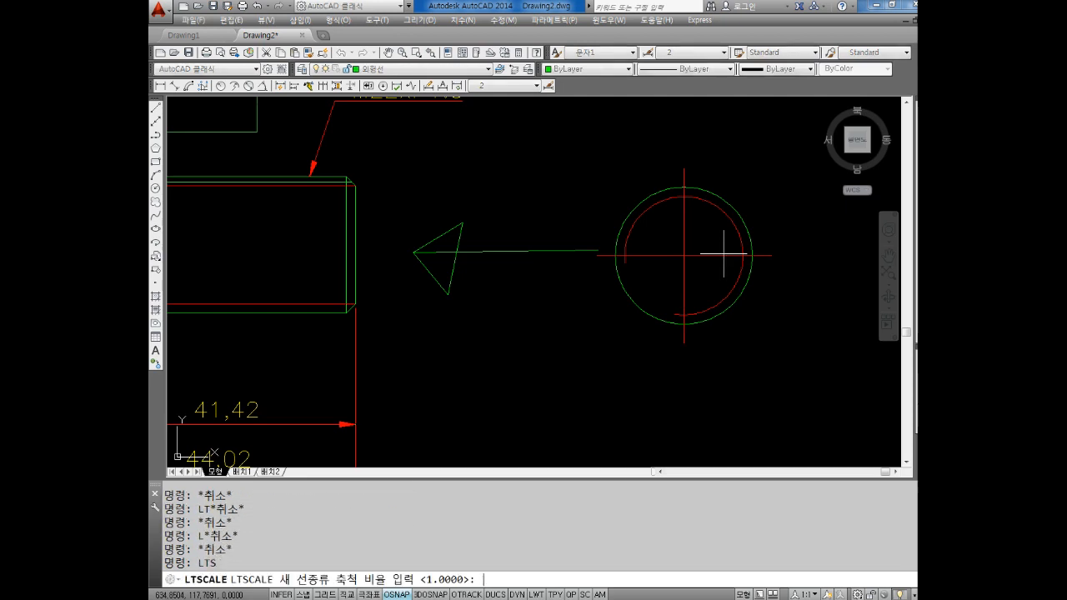
{"action": "type", "text": "0.3"}
{"action": "key", "text": "Return"}
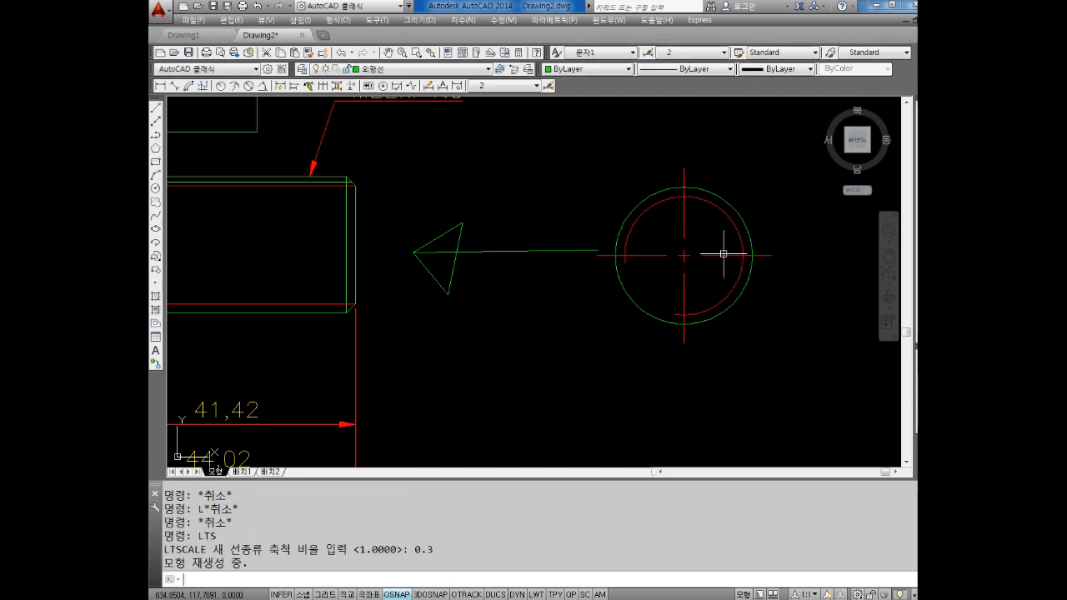
{"action": "key", "text": "Escape"}
{"action": "key", "text": "Escape"}
{"action": "key", "text": "Escape"}
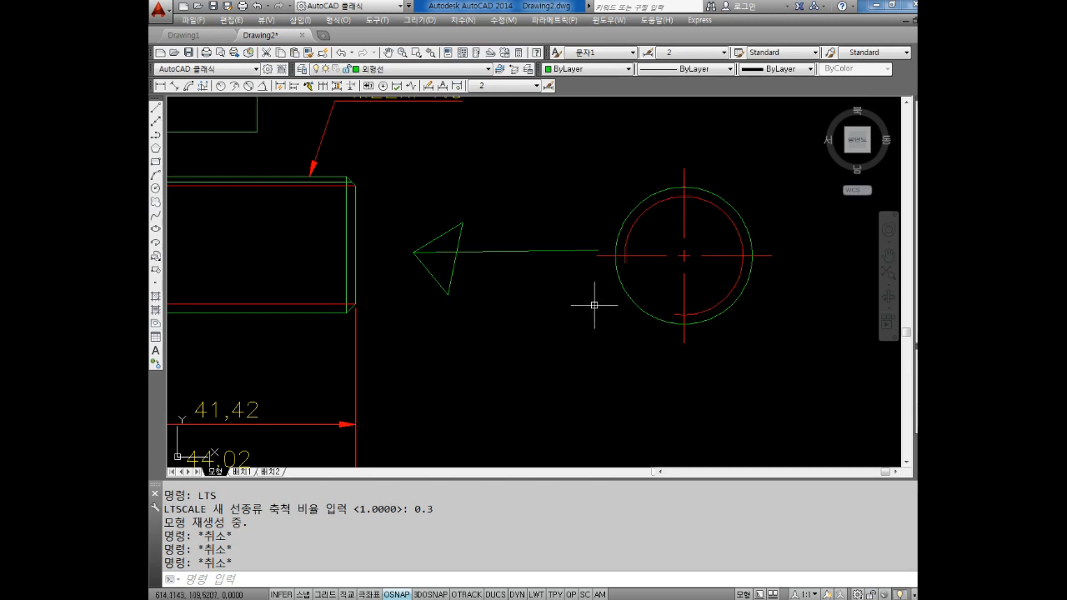
Step: Move the view-direction arrow slightly closer to the shaft's chamfered end
{"action": "type", "text": "M"}
{"action": "key", "text": "Return"}
{"action": "left_click", "coordinate": [547, 180]}
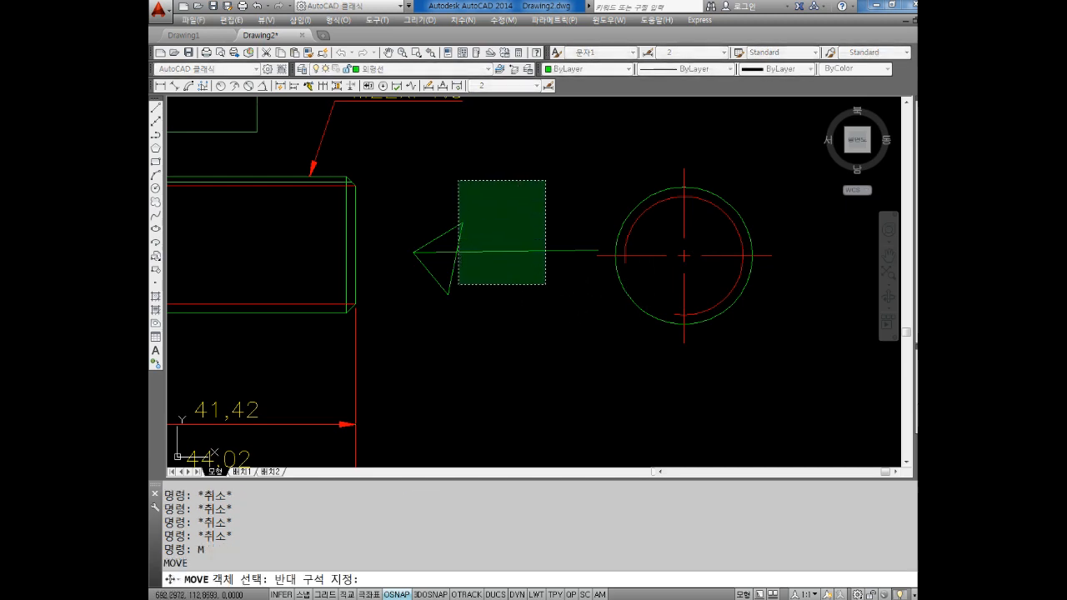
{"action": "left_click", "coordinate": [456, 286]}
{"action": "left_click", "coordinate": [387, 252]}
{"action": "key", "text": "Escape"}
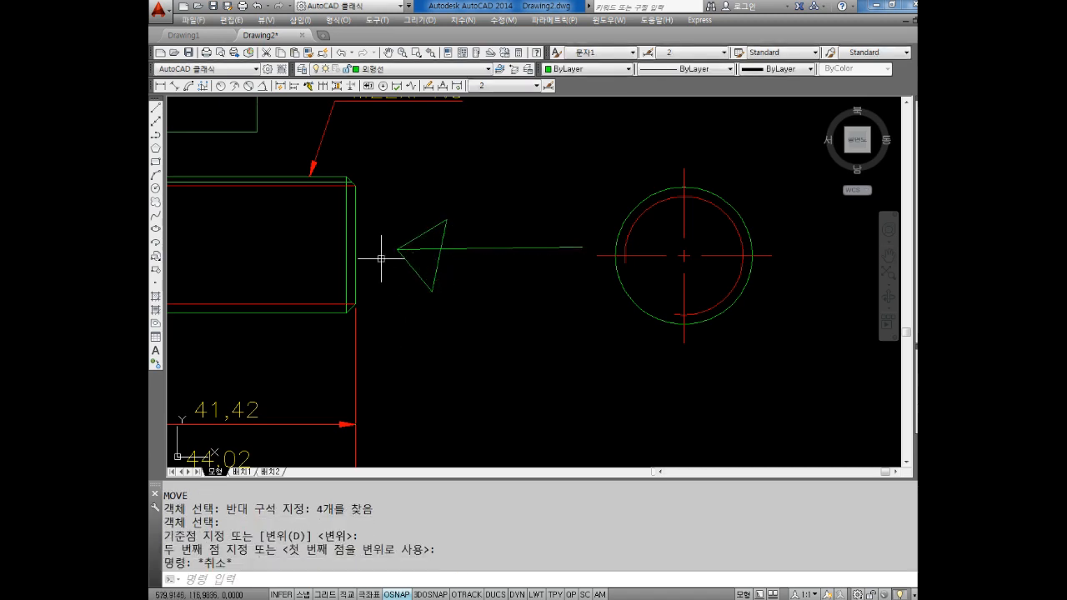
{"action": "key", "text": "Escape"}
{"action": "scroll", "coordinate": [381, 259], "scroll_direction": "down", "scroll_amount": 2}
{"action": "middle_click_drag", "start_coordinate": [381, 259], "coordinate": [523, 264]}
{"action": "scroll", "coordinate": [673, 295], "scroll_direction": "down", "scroll_amount": 2}
{"action": "scroll", "coordinate": [656, 302], "scroll_direction": "up", "scroll_amount": 2}
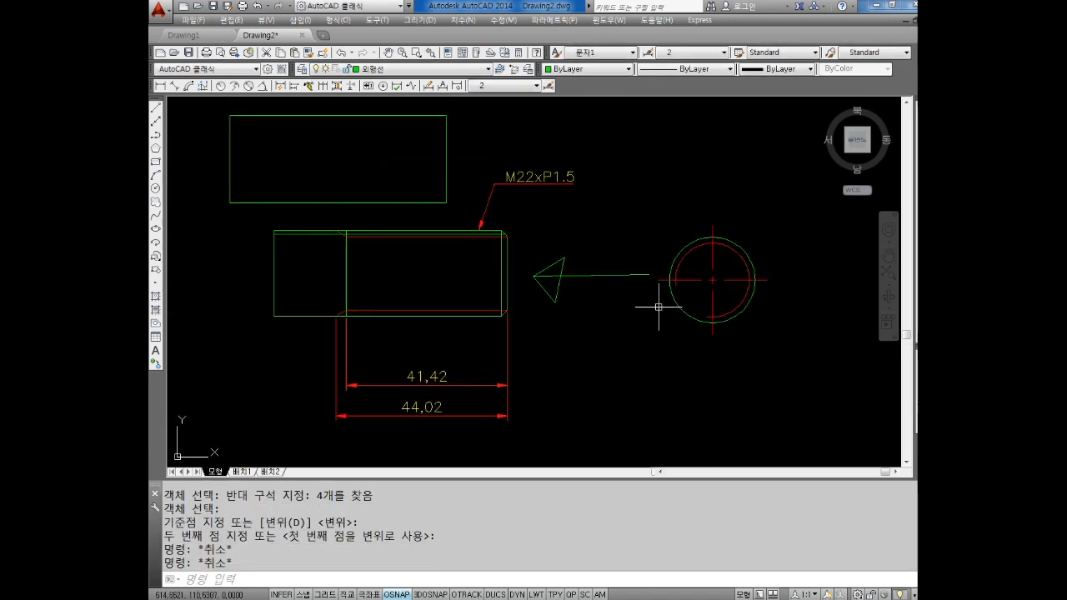
Step: Place a horizontal construction line through the midpoint of the shaft's vertical thread-limit line
{"action": "key", "text": "Escape"}
{"action": "type", "text": "XL"}
{"action": "key", "text": "Return"}
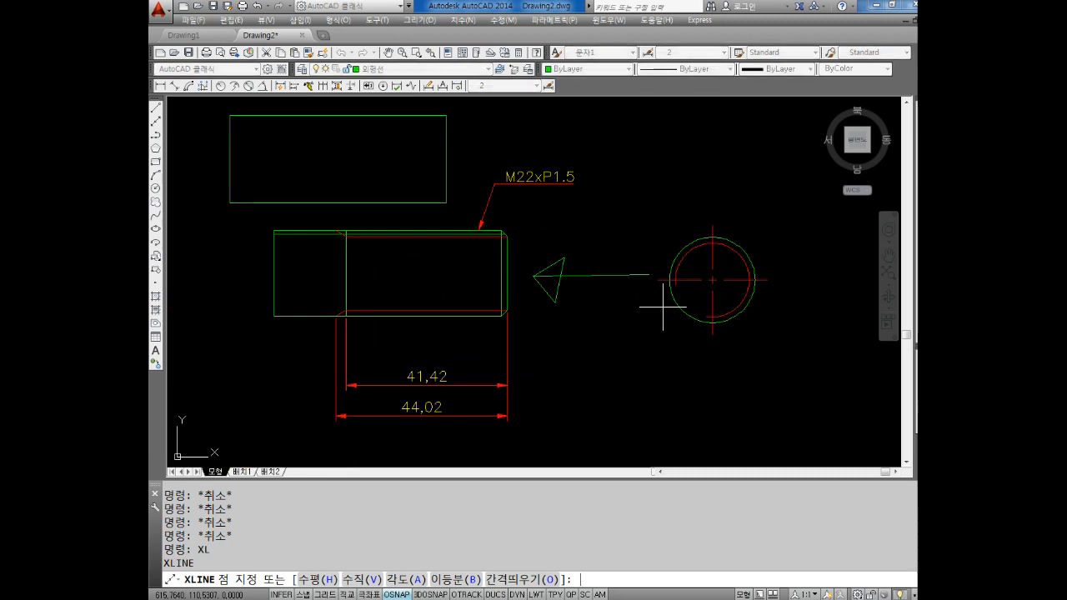
{"action": "type", "text": "H"}
{"action": "key", "text": "Return"}
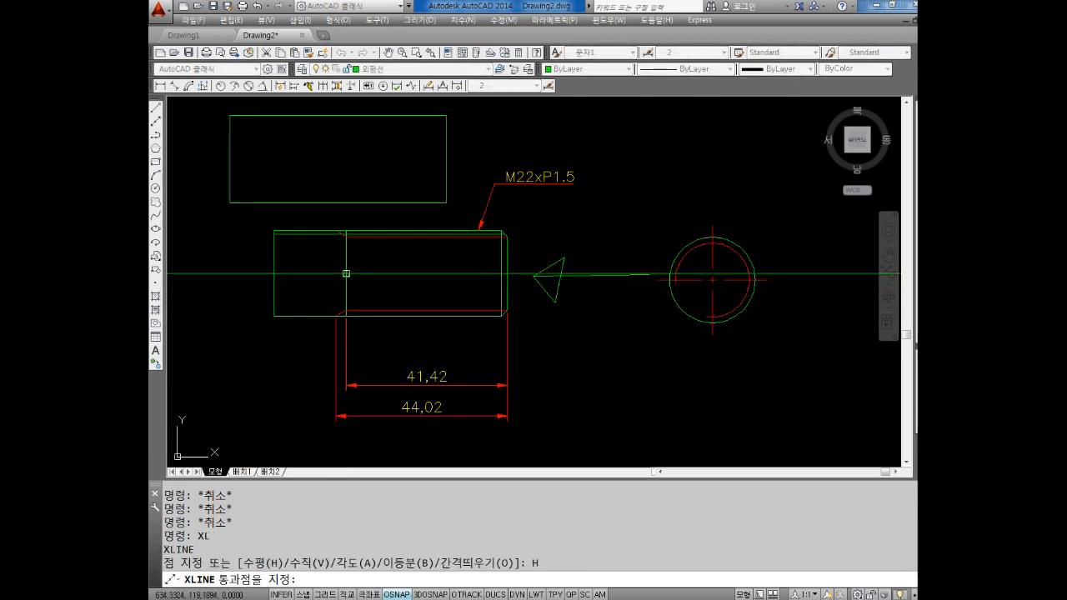
{"action": "left_click", "coordinate": [346, 273]}
{"action": "key", "text": "Escape"}
{"action": "key", "text": "Escape"}
{"action": "key", "text": "Escape"}
{"action": "key", "text": "Escape"}
{"action": "key", "text": "Escape"}
{"action": "middle_click_drag", "start_coordinate": [763, 343], "coordinate": [757, 345]}
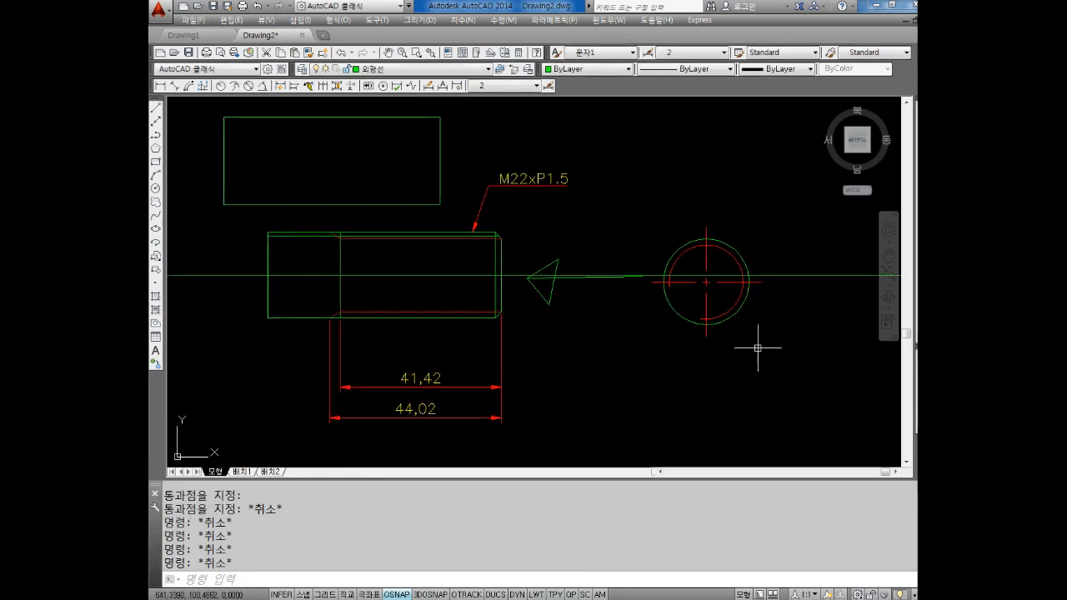
Step: Move the circular end view and its center lines so their center sits on the horizontal construction line, leaving the construction line in place
{"action": "type", "text": "M"}
{"action": "key", "text": "Return"}
{"action": "left_click", "coordinate": [746, 199]}
{"action": "left_click", "coordinate": [641, 372]}
{"action": "right_click", "coordinate": [808, 319], "text": "shift"}
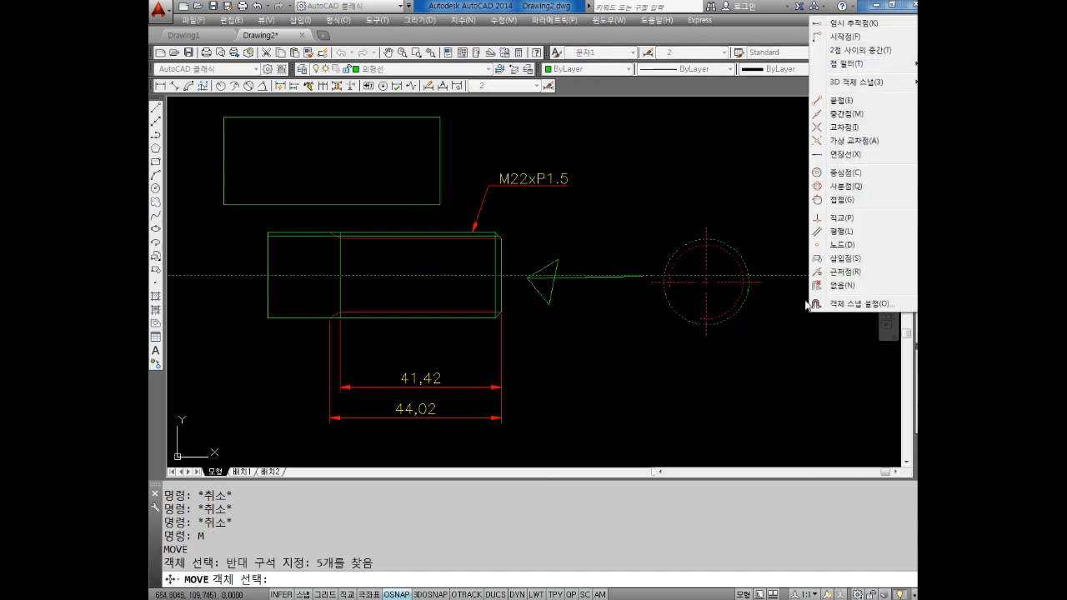
{"action": "left_click", "coordinate": [786, 303]}
{"action": "left_click", "coordinate": [784, 275], "text": "shift"}
{"action": "key", "text": "Return"}
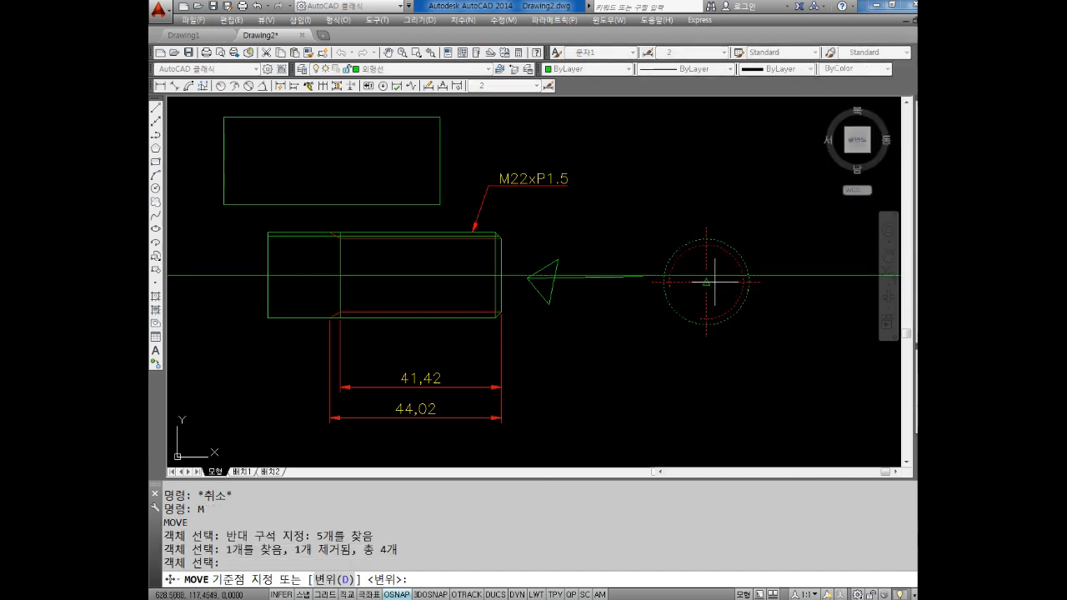
{"action": "left_click", "coordinate": [706, 275]}
{"action": "left_click", "coordinate": [706, 275]}
{"action": "key", "text": "Escape"}
{"action": "key", "text": "Escape"}
{"action": "key", "text": "Escape"}
{"action": "middle_click_drag", "start_coordinate": [693, 348], "coordinate": [698, 360]}
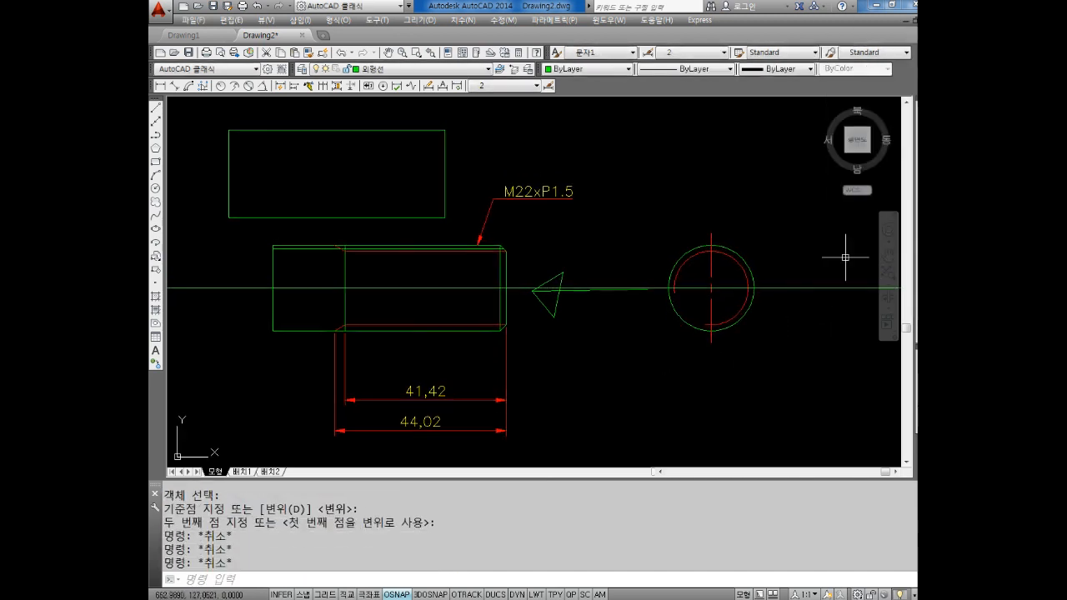
Step: Trim the horizontal construction line on both sides of the shaft, using the shaft's vertical end edges as cutting edges
{"action": "left_click", "coordinate": [842, 257]}
{"action": "left_click", "coordinate": [818, 331]}
{"action": "key", "text": "Escape"}
{"action": "key", "text": "Escape"}
{"action": "type", "text": "TR"}
{"action": "key", "text": "Return"}
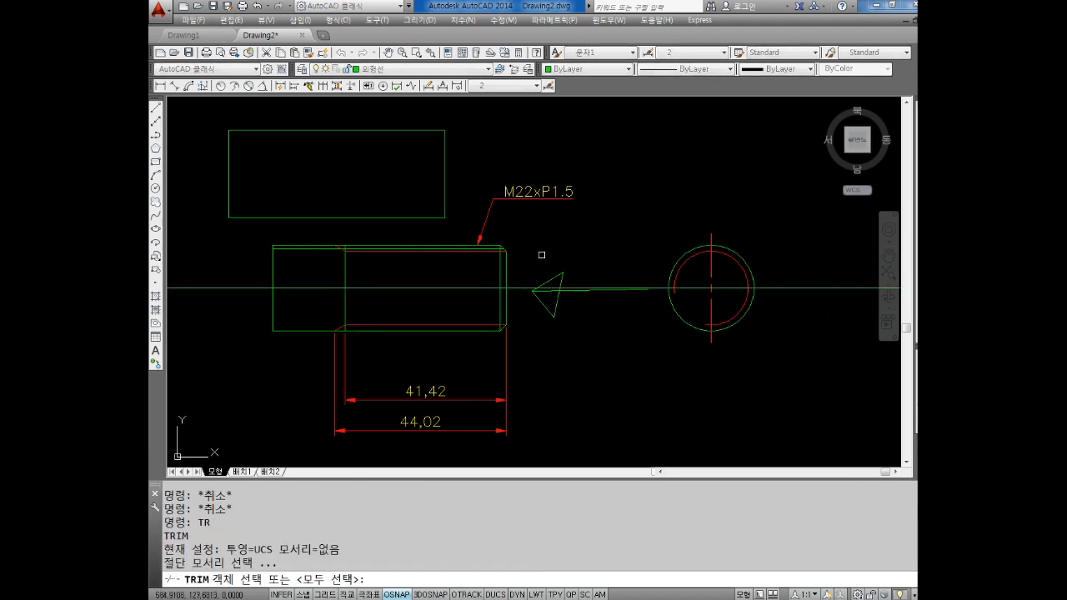
{"action": "left_click", "coordinate": [526, 252]}
{"action": "left_click", "coordinate": [470, 266]}
{"action": "left_click", "coordinate": [295, 265]}
{"action": "left_click", "coordinate": [256, 271]}
{"action": "key", "text": "Return"}
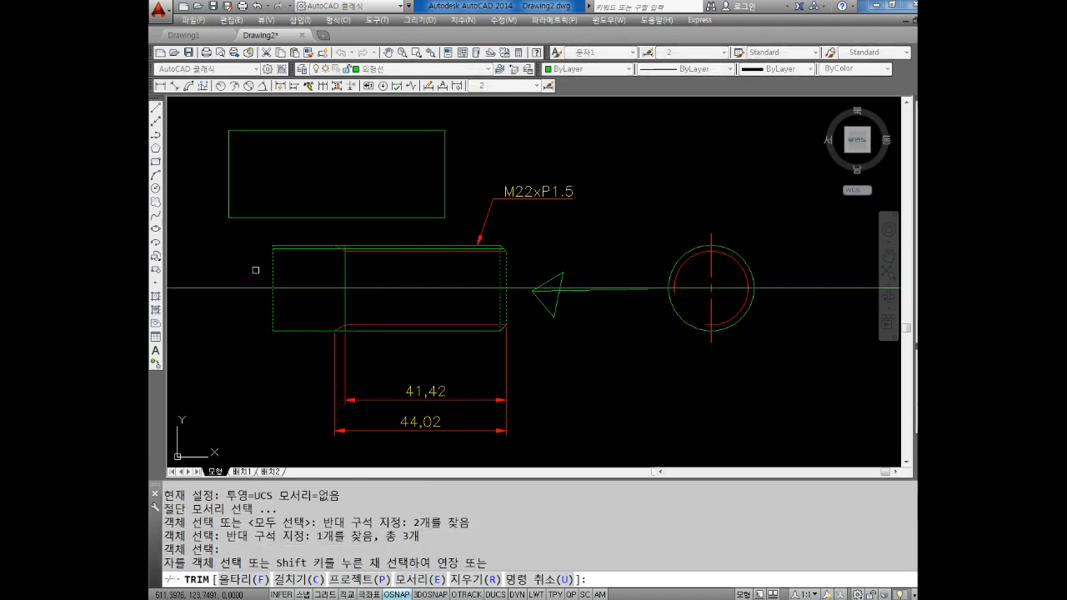
{"action": "left_click", "coordinate": [853, 271]}
{"action": "left_click", "coordinate": [843, 297]}
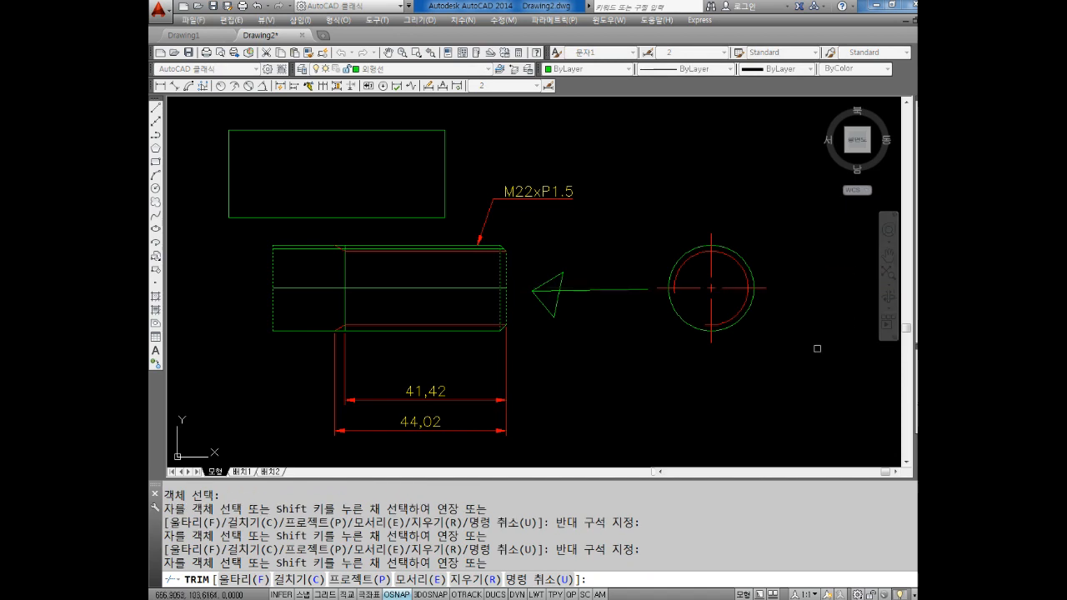
{"action": "key", "text": "Escape"}
{"action": "key", "text": "Escape"}
{"action": "key", "text": "Escape"}
Step: Change the trimmed horizontal line through the shaft to the center-line layer
{"action": "middle_click_drag", "start_coordinate": [407, 271], "coordinate": [426, 271]}
{"action": "left_click", "coordinate": [409, 289]}
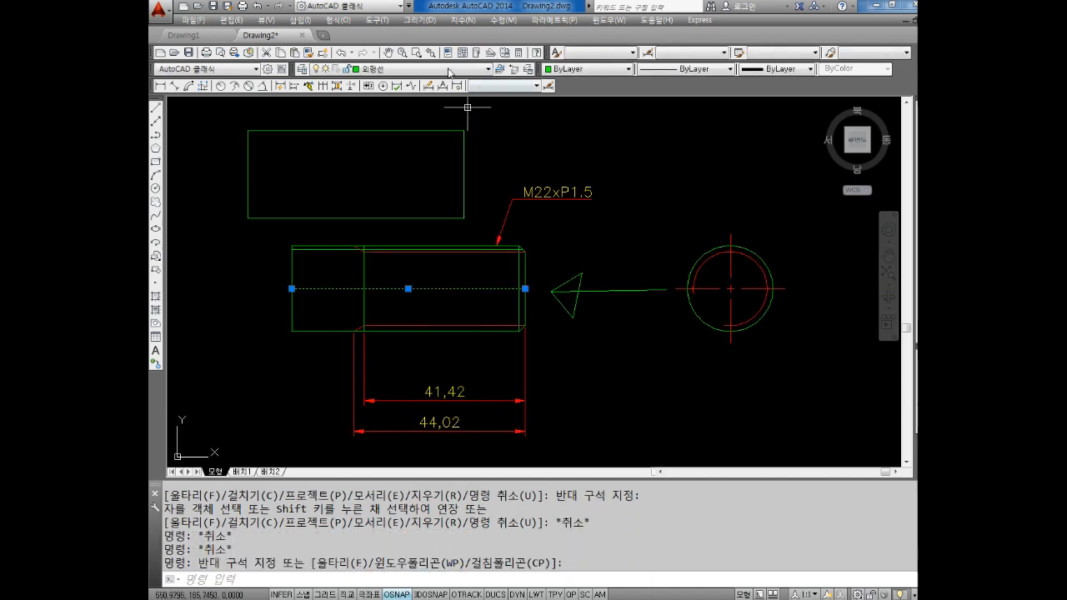
{"action": "left_click", "coordinate": [400, 69]}
{"action": "left_click", "coordinate": [376, 142]}
{"action": "key", "text": "Escape"}
{"action": "key", "text": "Escape"}
Step: Lengthen the shaft's center line by an increment of 3 at both ends
{"action": "type", "text": "L"}
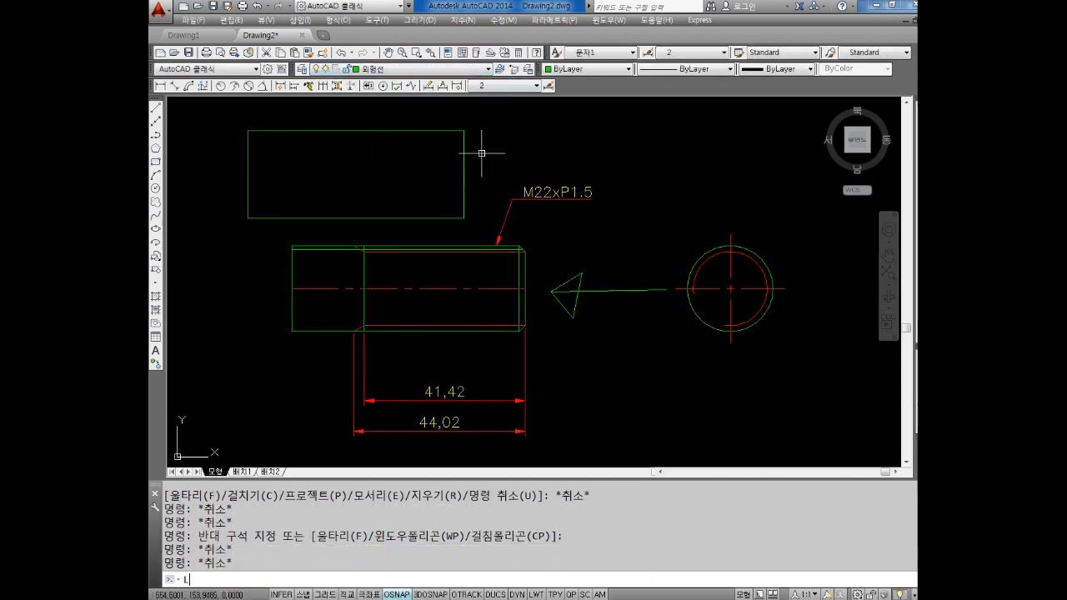
{"action": "type", "text": "EN"}
{"action": "key", "text": "Return"}
{"action": "type", "text": "DE"}
{"action": "key", "text": "Return"}
{"action": "key", "text": "Return"}
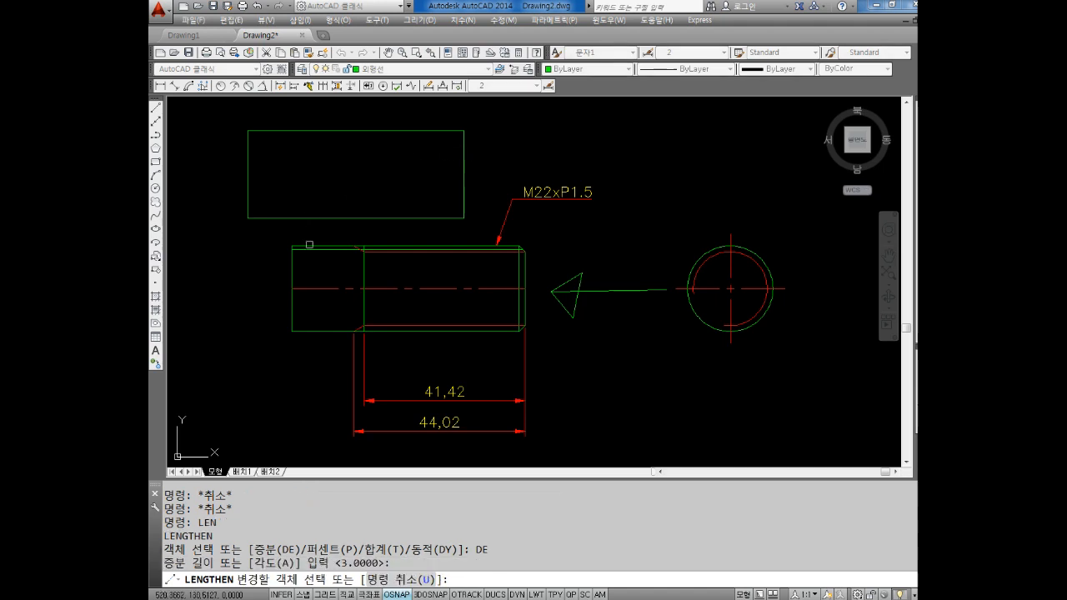
{"action": "left_click", "coordinate": [326, 291]}
{"action": "left_click", "coordinate": [326, 290]}
{"action": "left_click", "coordinate": [325, 289]}
{"action": "left_click", "coordinate": [320, 287]}
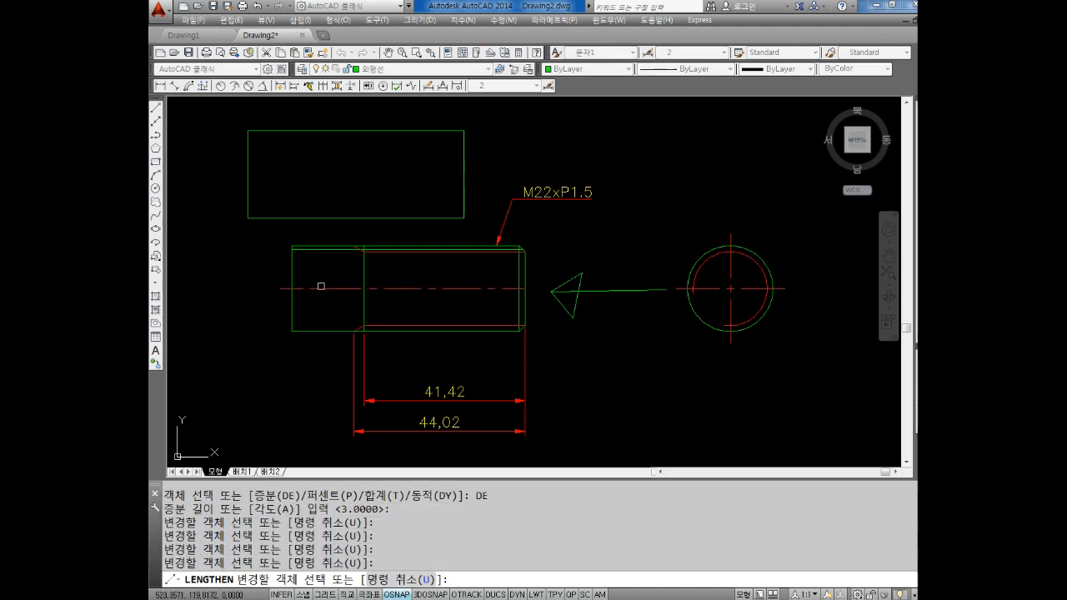
{"action": "key", "text": "Escape"}
{"action": "key", "text": "Escape"}
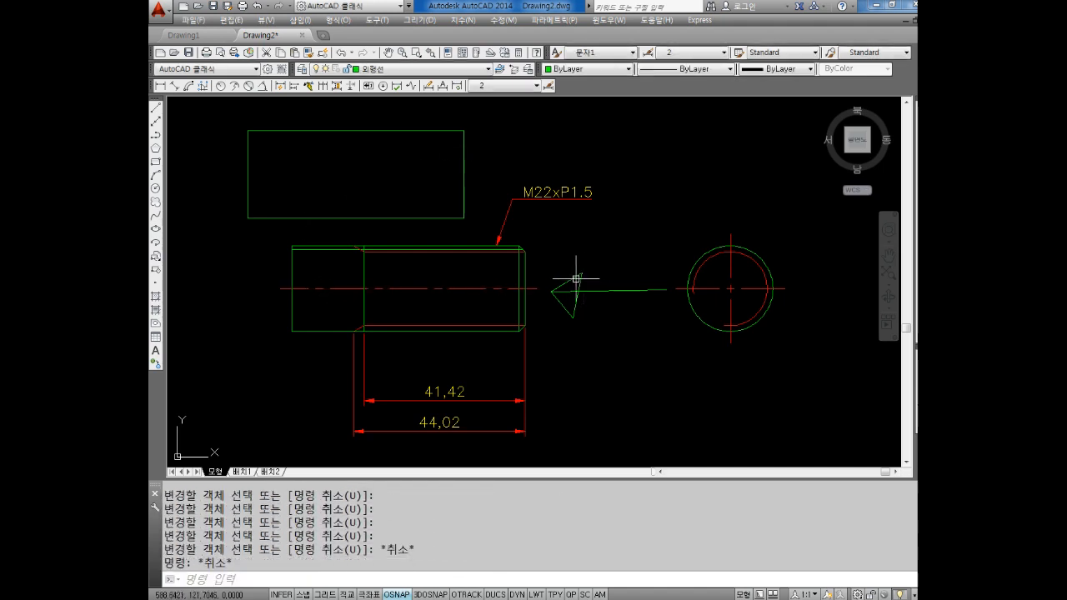
Step: Highlight the red thread root line and the green line just above it, and examine them along the shaft's upper edge
{"action": "scroll", "coordinate": [602, 295], "scroll_direction": "up", "scroll_amount": 2}
{"action": "scroll", "coordinate": [580, 283], "scroll_direction": "down", "scroll_amount": 1}
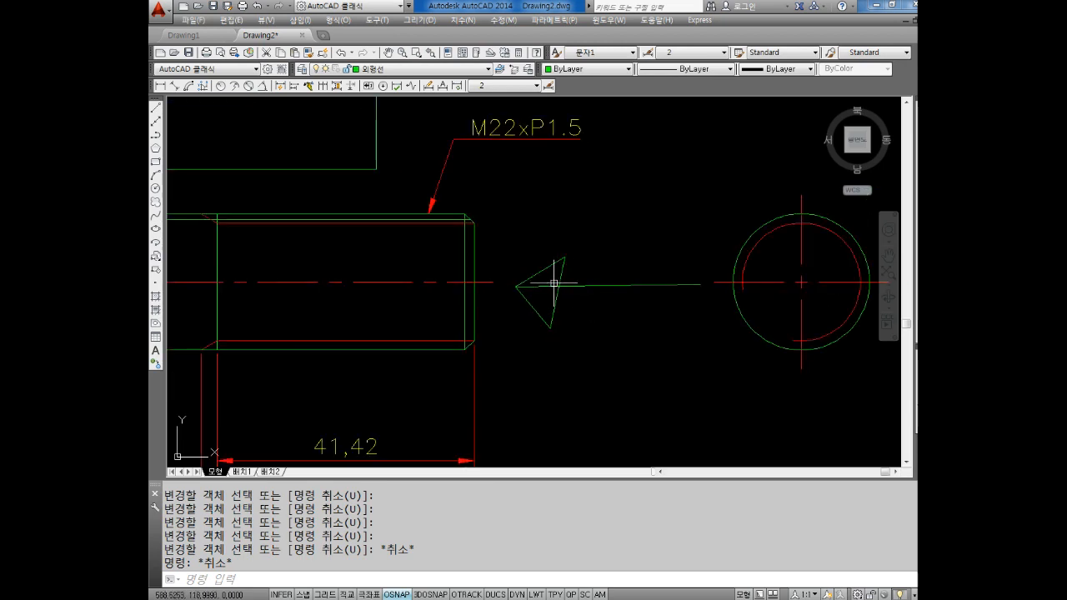
{"action": "middle_click_drag", "start_coordinate": [549, 284], "coordinate": [543, 302]}
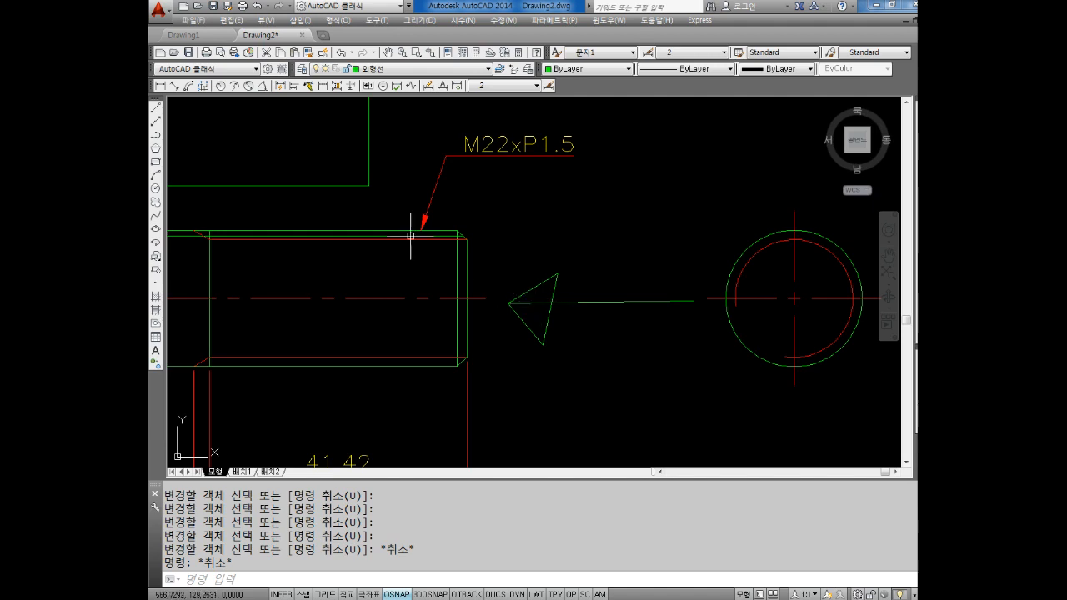
{"action": "scroll", "coordinate": [410, 236], "scroll_direction": "up", "scroll_amount": 1}
{"action": "scroll", "coordinate": [450, 242], "scroll_direction": "up", "scroll_amount": 1}
{"action": "middle_click_drag", "start_coordinate": [445, 239], "coordinate": [520, 241]}
{"action": "scroll", "coordinate": [504, 263], "scroll_direction": "down", "scroll_amount": 1}
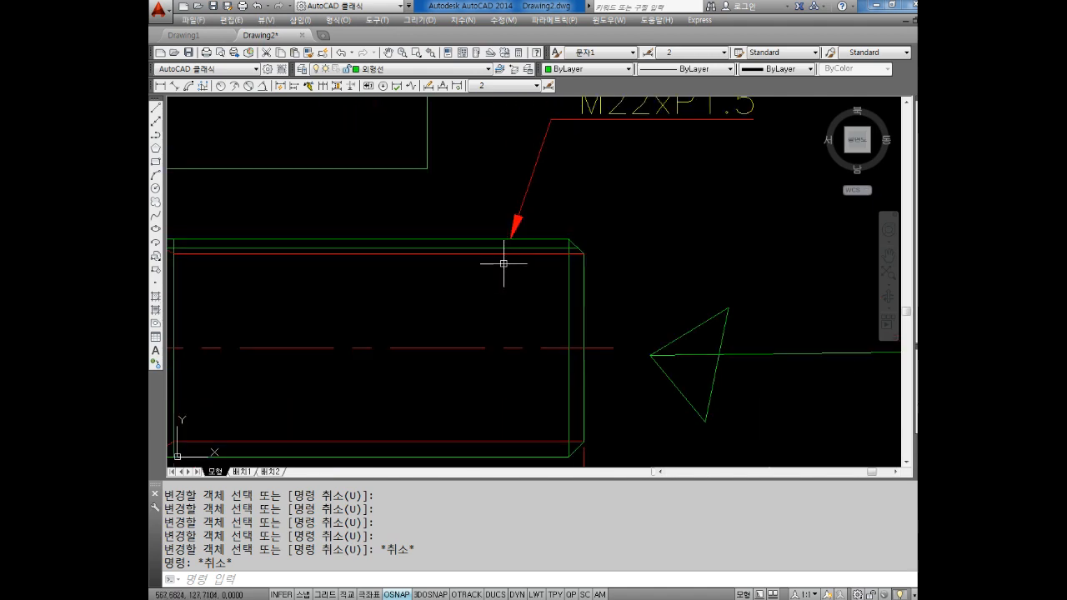
{"action": "left_click", "coordinate": [503, 254]}
{"action": "left_click", "coordinate": [492, 244]}
{"action": "middle_click_drag", "start_coordinate": [444, 266], "coordinate": [562, 262]}
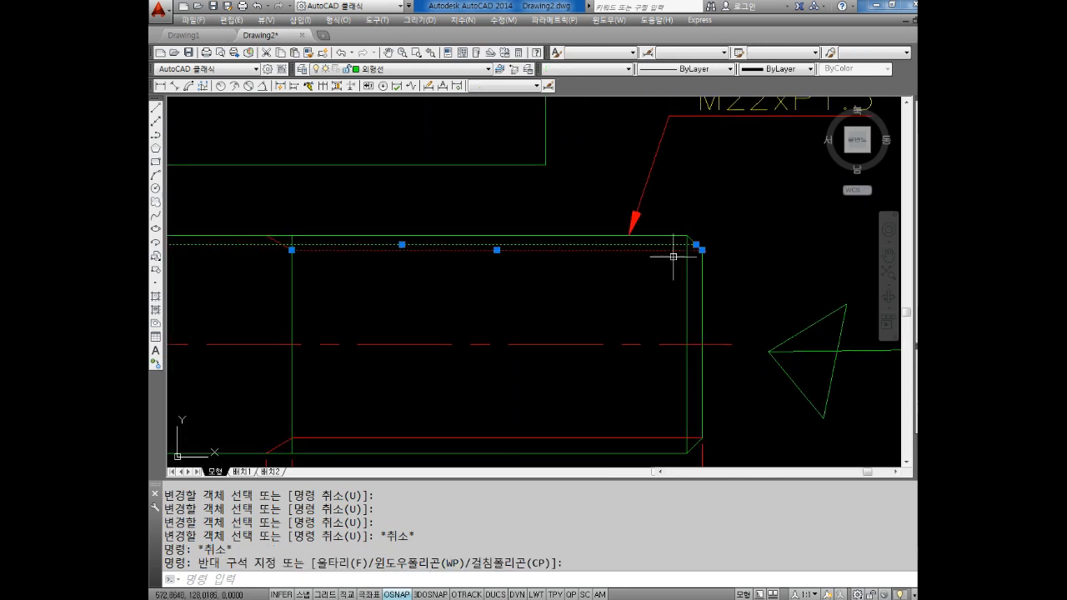
{"action": "scroll", "coordinate": [675, 246], "scroll_direction": "up", "scroll_amount": 3}
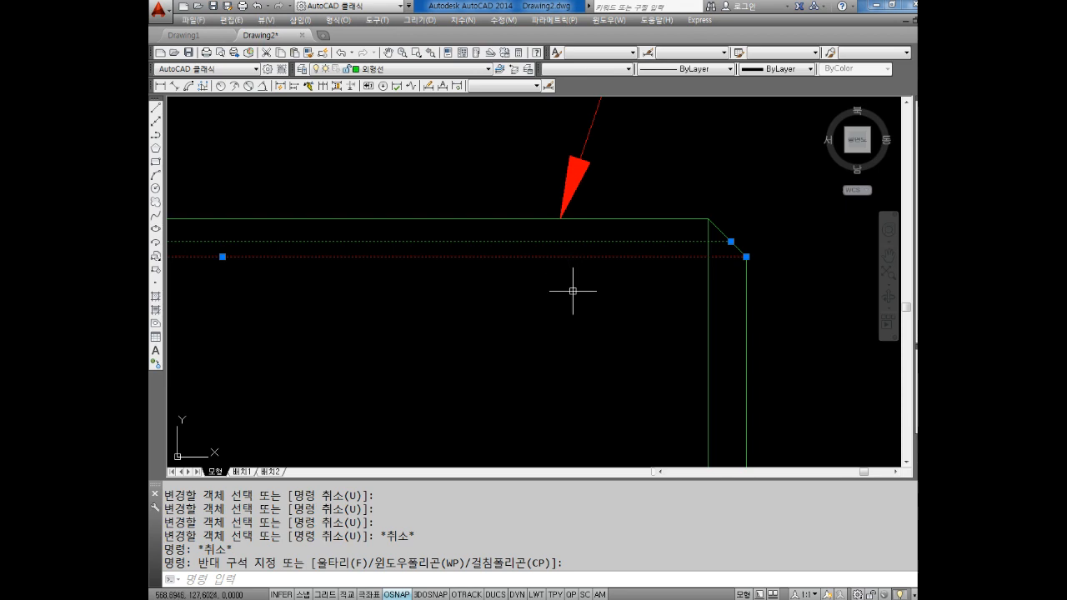
{"action": "middle_click_drag", "start_coordinate": [401, 322], "coordinate": [641, 317]}
{"action": "scroll", "coordinate": [627, 316], "scroll_direction": "down", "scroll_amount": 1}
{"action": "middle_click_drag", "start_coordinate": [481, 323], "coordinate": [586, 328]}
{"action": "key", "text": "Escape"}
Step: Add an angular dimension between the shaft's upper edge and the slanted thread run-out line, placed below the edge inside the shaft
{"action": "scroll", "coordinate": [209, 259], "scroll_direction": "up", "scroll_amount": 2}
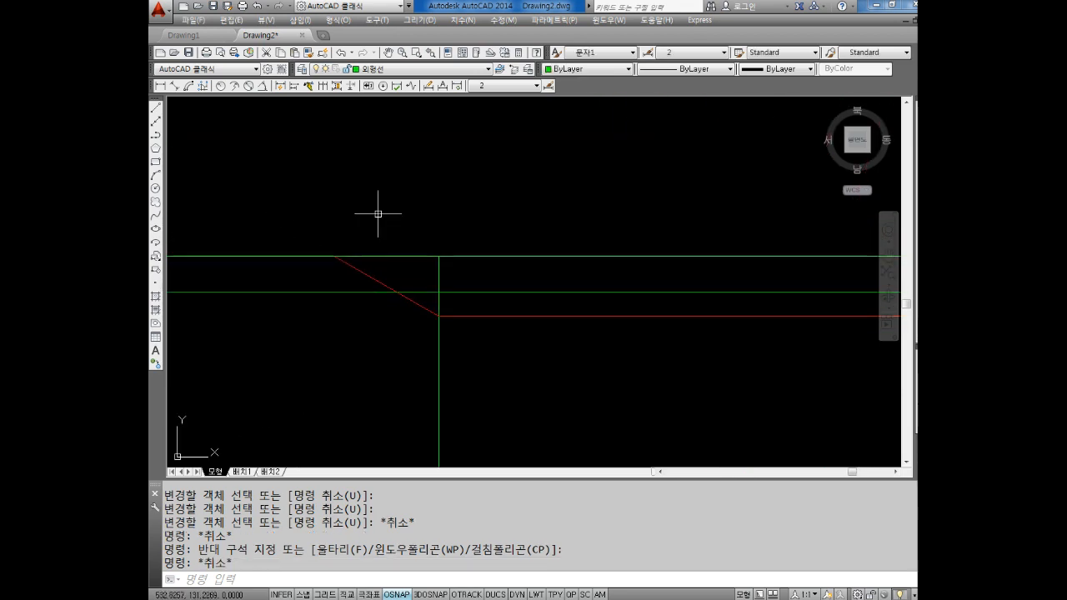
{"action": "key", "text": "Escape"}
{"action": "key", "text": "Escape"}
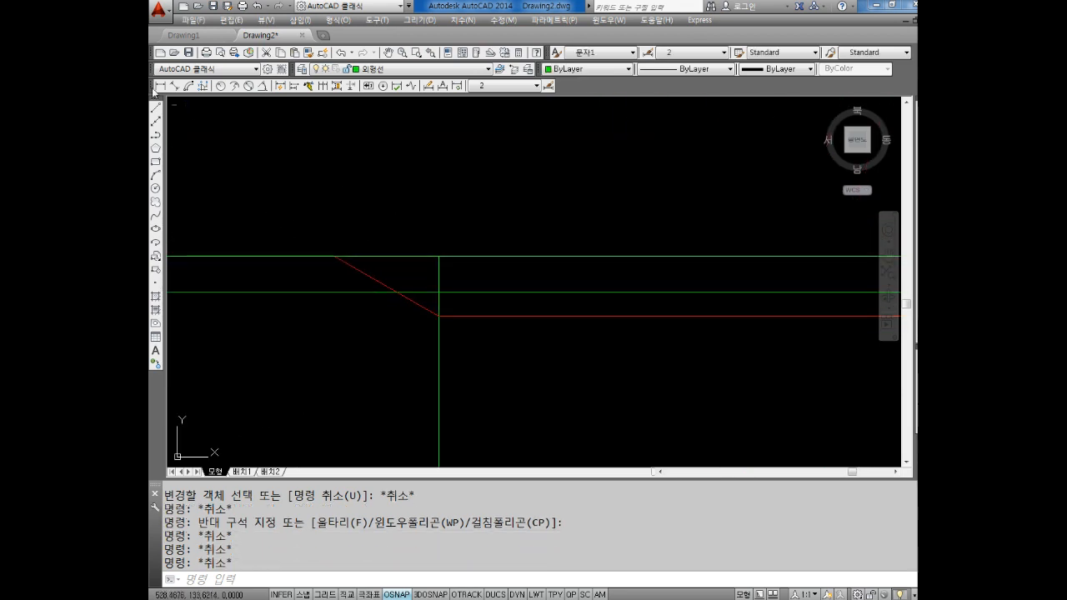
{"action": "left_click", "coordinate": [278, 88]}
{"action": "left_click", "coordinate": [367, 258]}
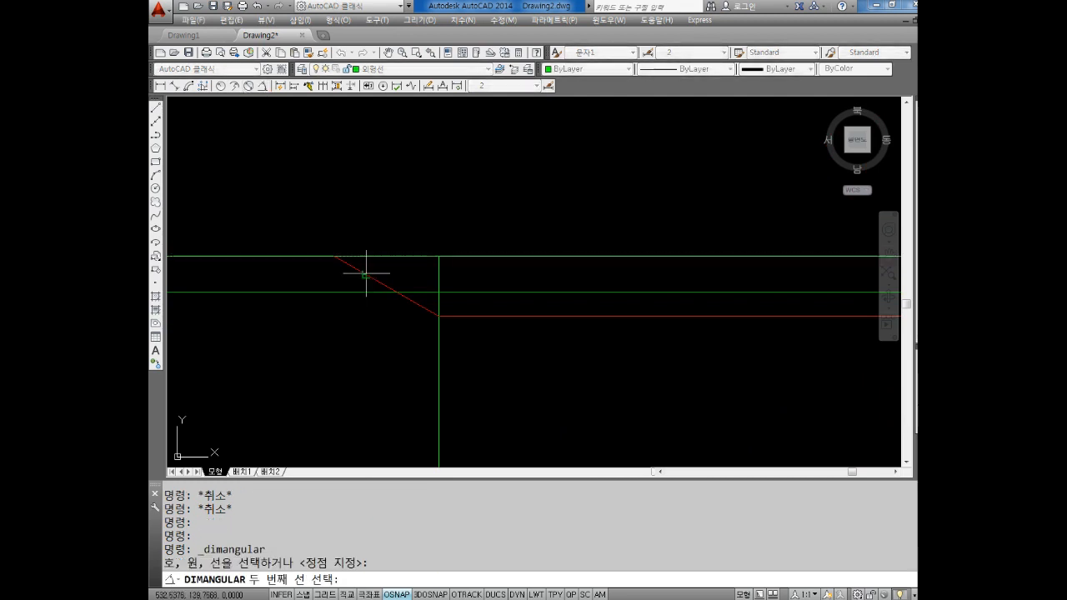
{"action": "left_click", "coordinate": [366, 274]}
{"action": "scroll", "coordinate": [684, 391], "scroll_direction": "down", "scroll_amount": 1}
{"action": "middle_click_drag", "start_coordinate": [683, 390], "coordinate": [562, 299]}
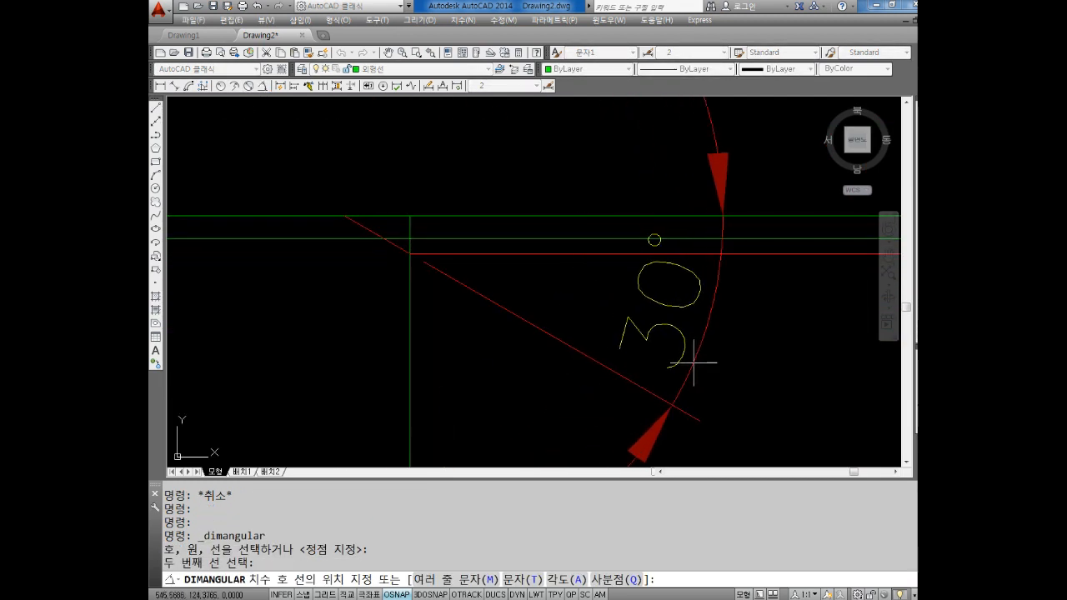
{"action": "scroll", "coordinate": [693, 363], "scroll_direction": "down", "scroll_amount": 1}
{"action": "left_click", "coordinate": [719, 362]}
{"action": "key", "text": "Escape"}
Step: Dimension the obtuse angle between the inner green line and the slanted run-out line, placing it above the shaft
{"action": "key", "text": "Return"}
{"action": "left_click", "coordinate": [530, 285]}
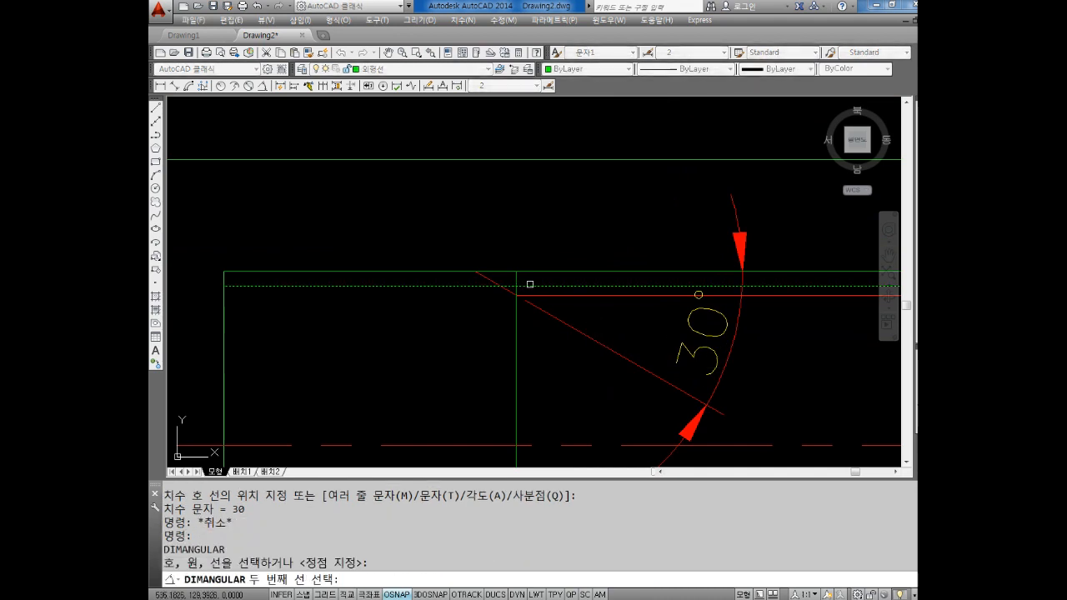
{"action": "left_click", "coordinate": [482, 274]}
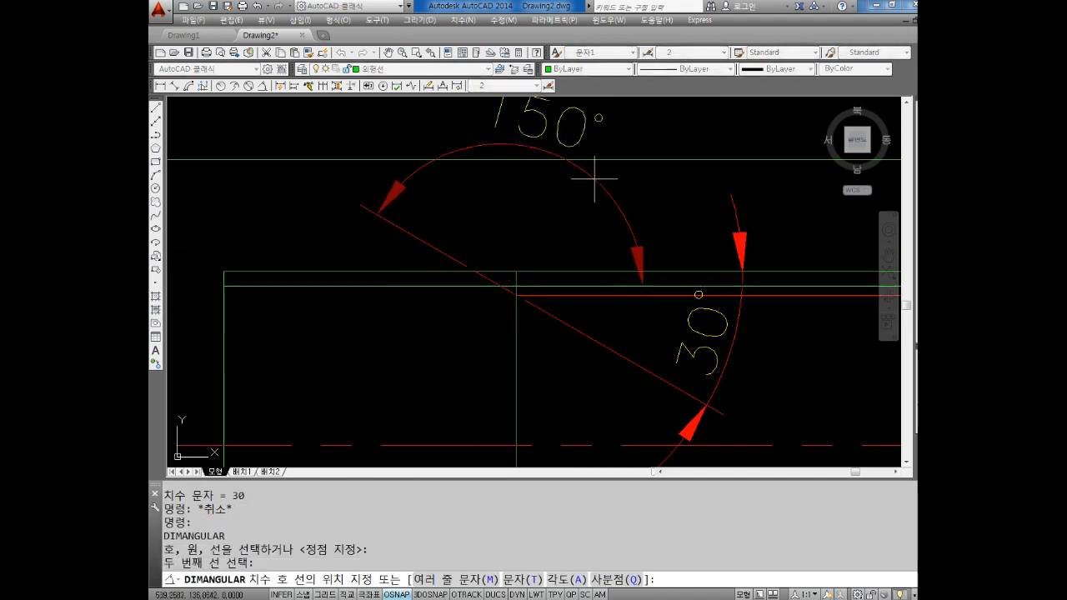
{"action": "left_click", "coordinate": [582, 223]}
{"action": "key", "text": "Escape"}
{"action": "key", "text": "Escape"}
{"action": "scroll", "coordinate": [655, 274], "scroll_direction": "down", "scroll_amount": 2}
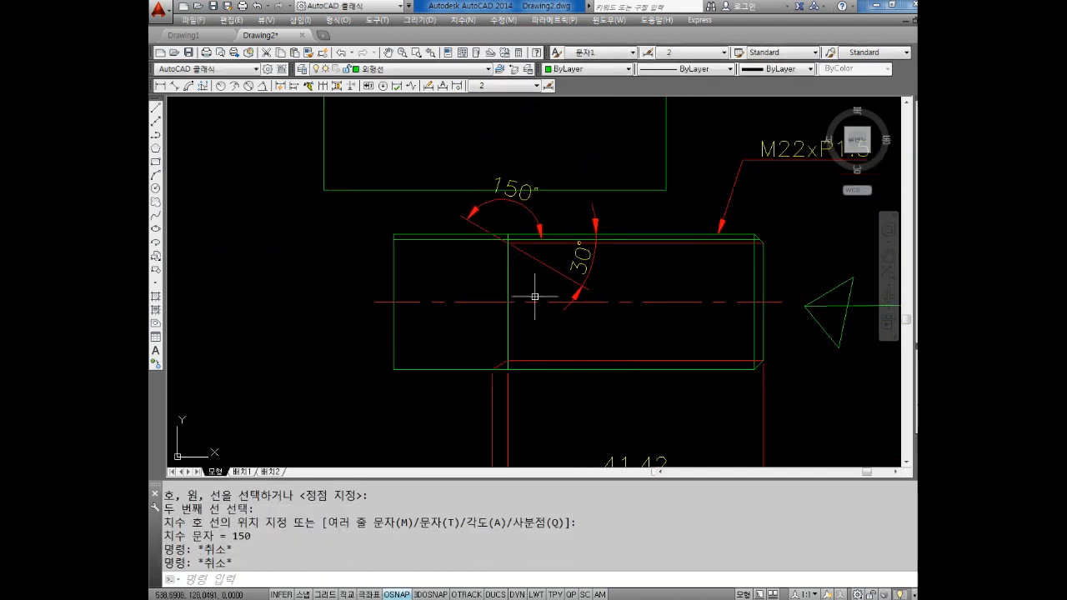